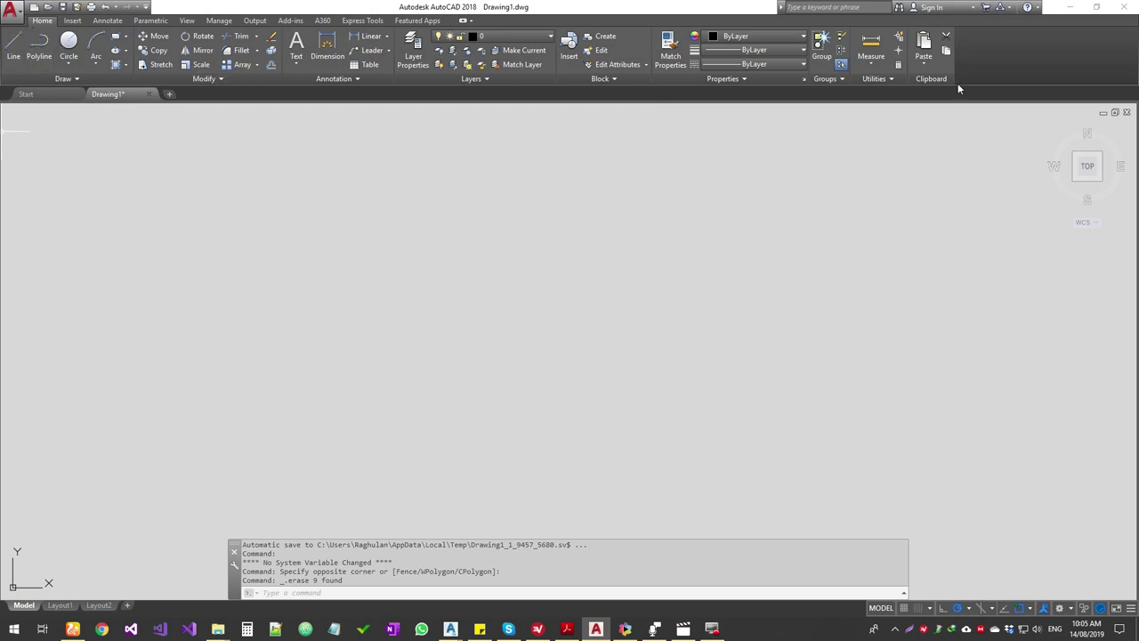
Start a new drawing from the acad.dwt template in the AutoCAD Template folder
left_click(13, 20)
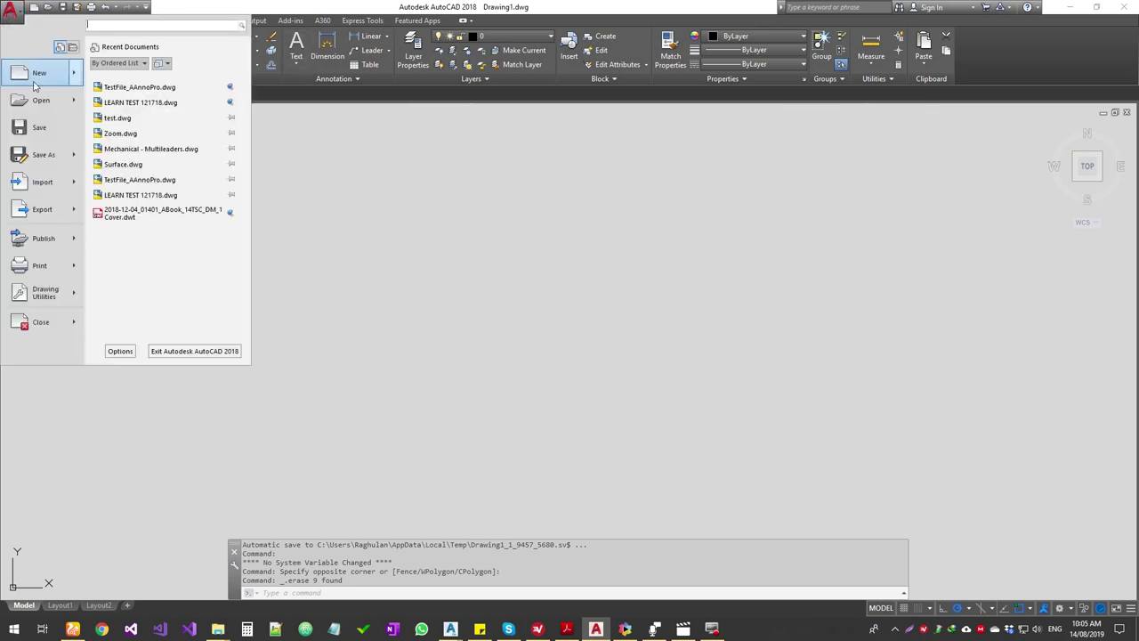
mouse_move(37, 80)
left_click(132, 80)
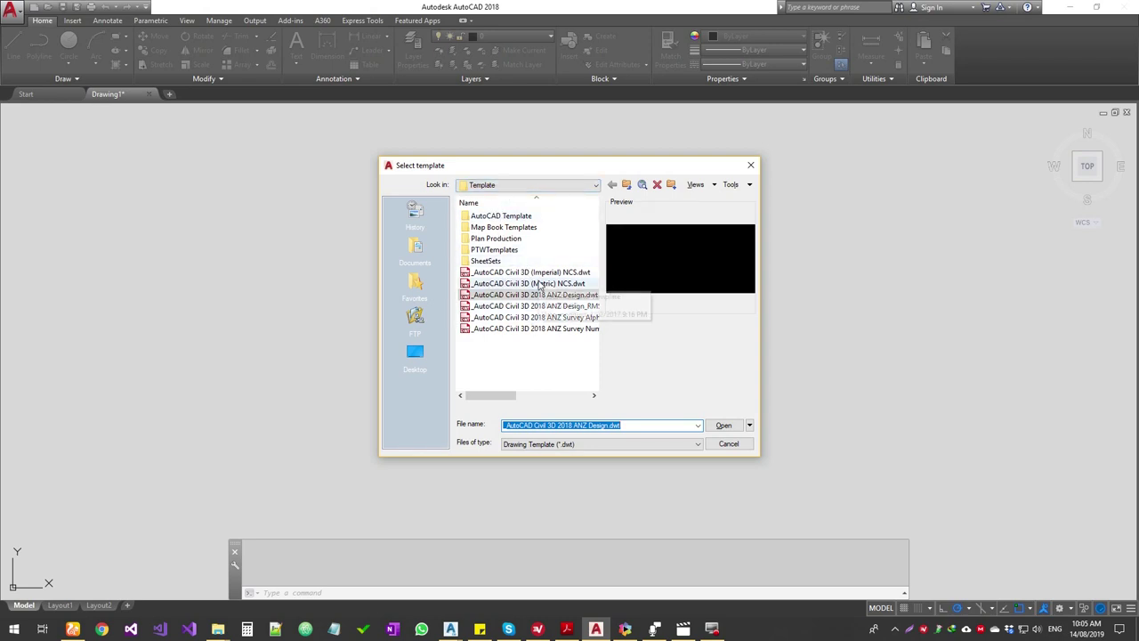
double_click(502, 218)
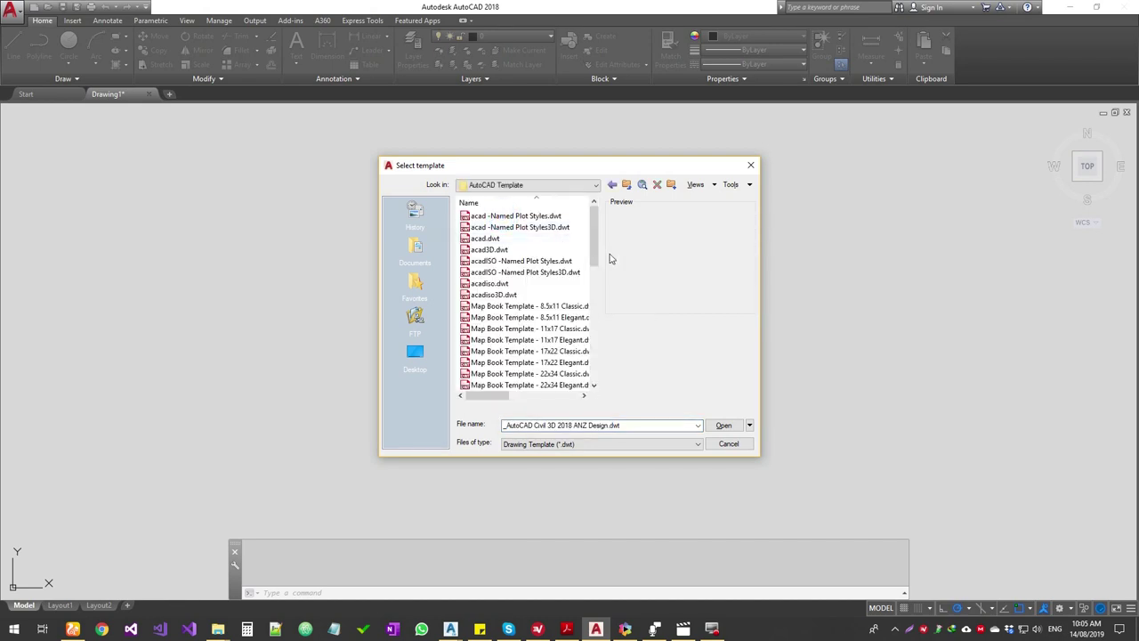
left_click(500, 240)
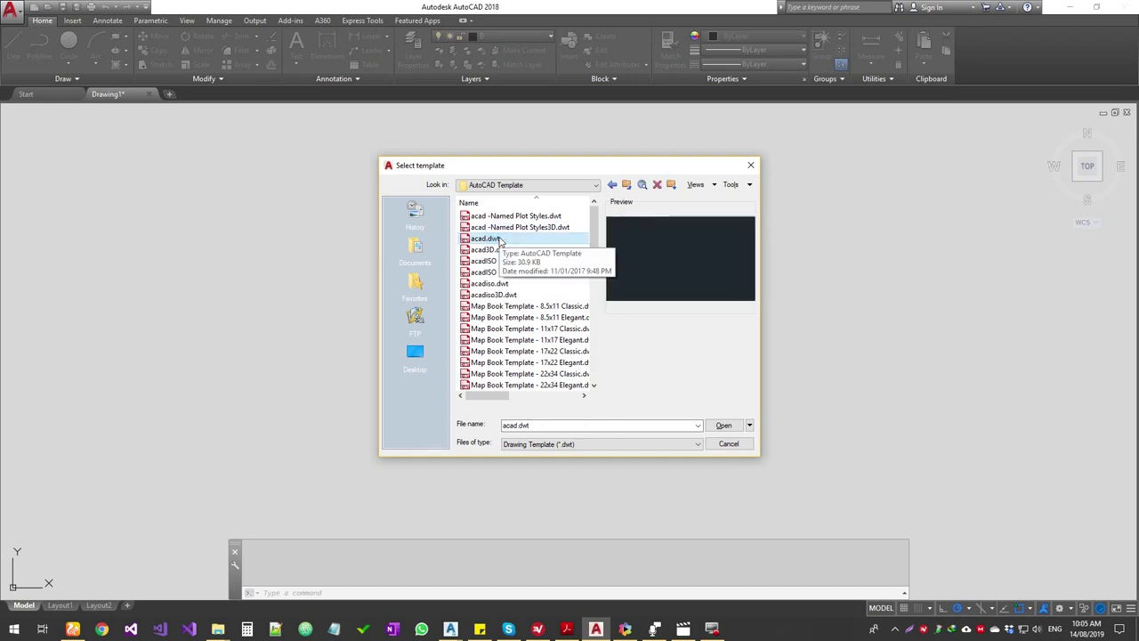
scroll(528, 307, "down", 6)
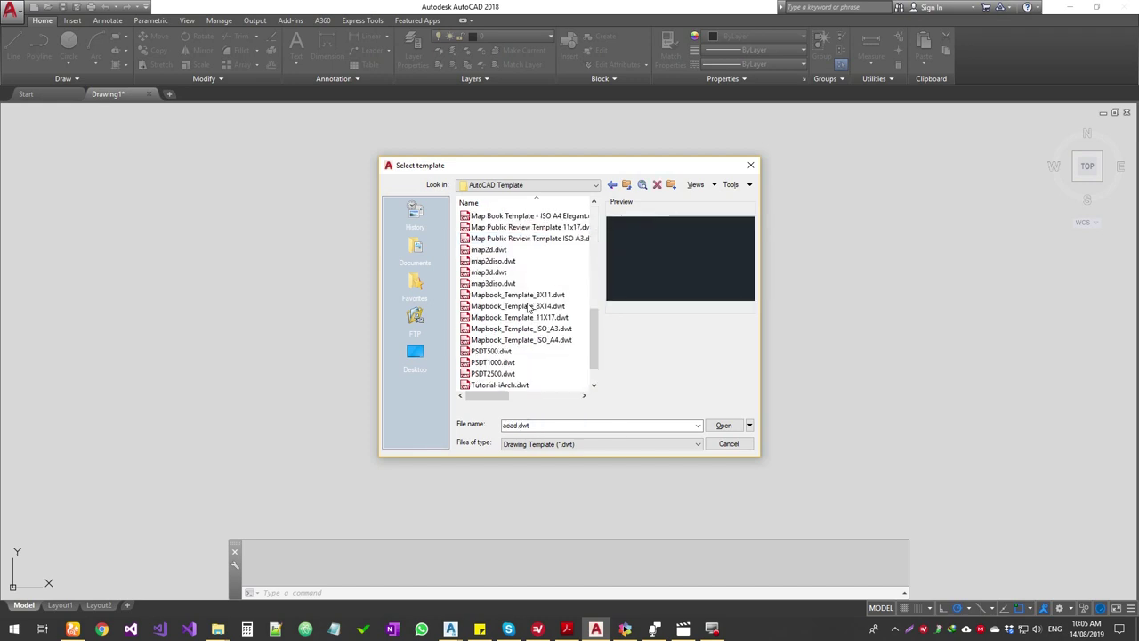
scroll(527, 307, "up", 6)
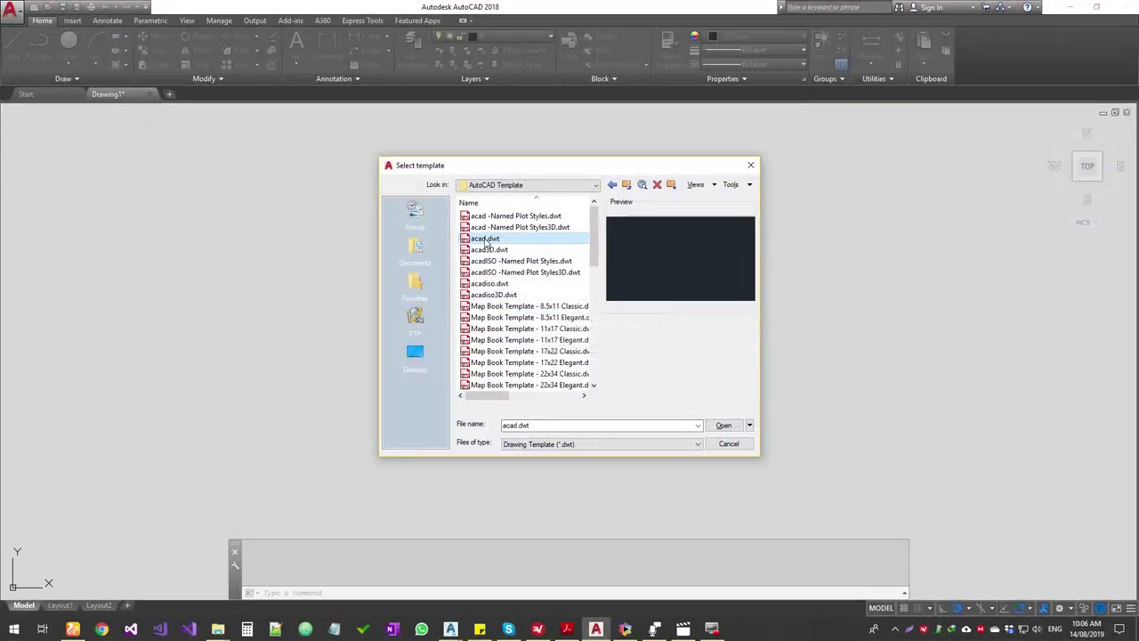
left_click(723, 425)
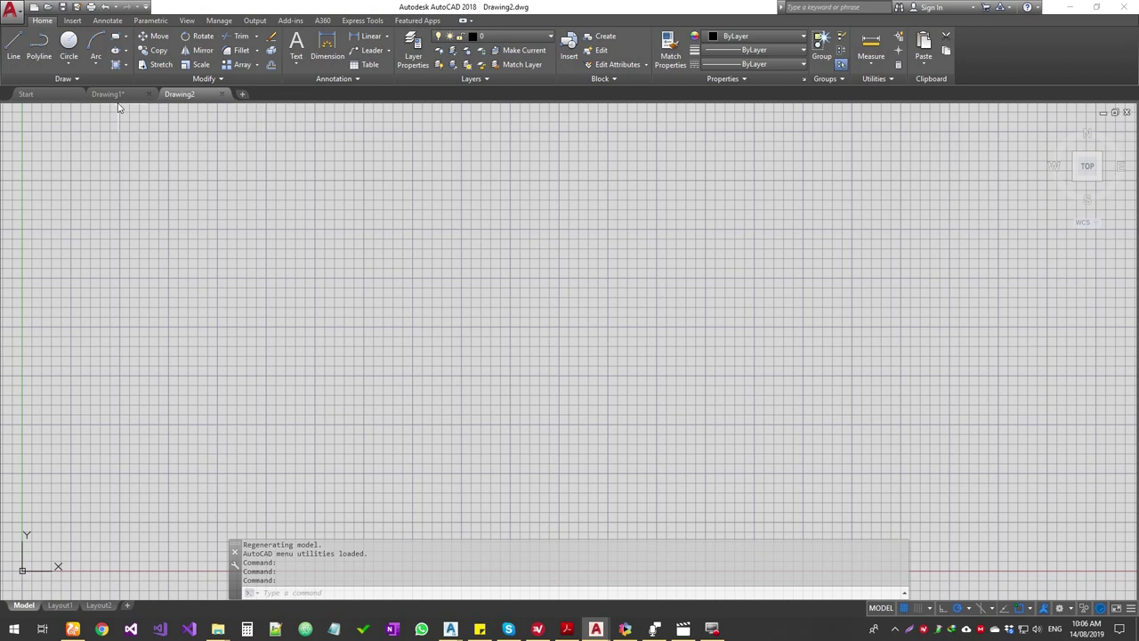
Check the Drawing1 and Drawing2 tabs, drag an empty selection window, then zoom in and out
mouse_move(116, 100)
mouse_move(194, 99)
left_click(439, 205)
left_click(306, 256)
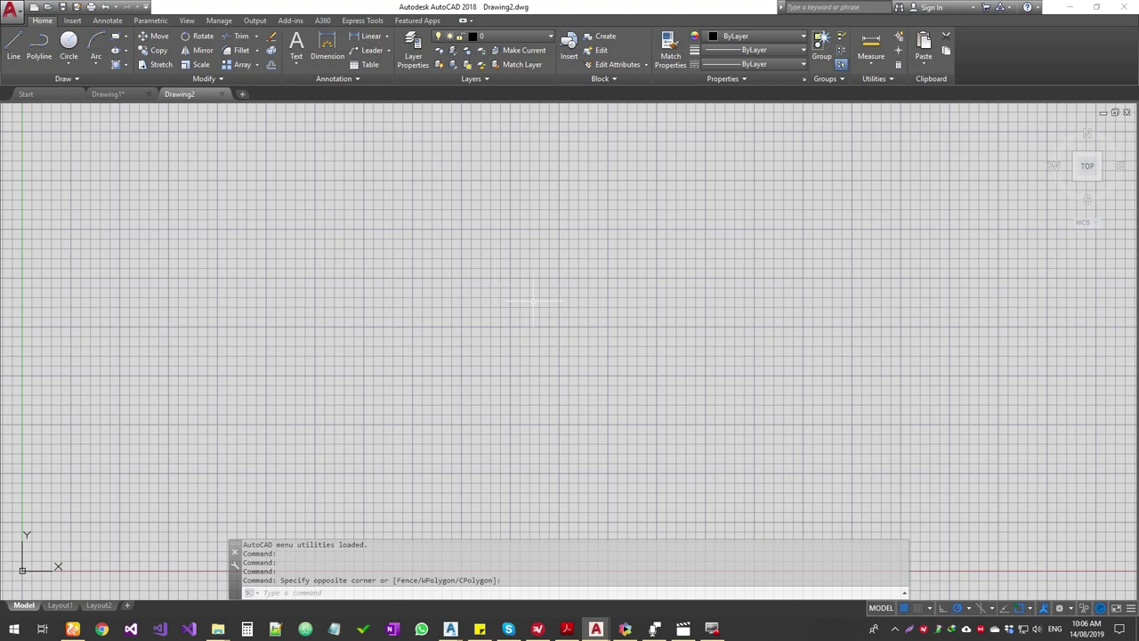
scroll(578, 200, "up", 10)
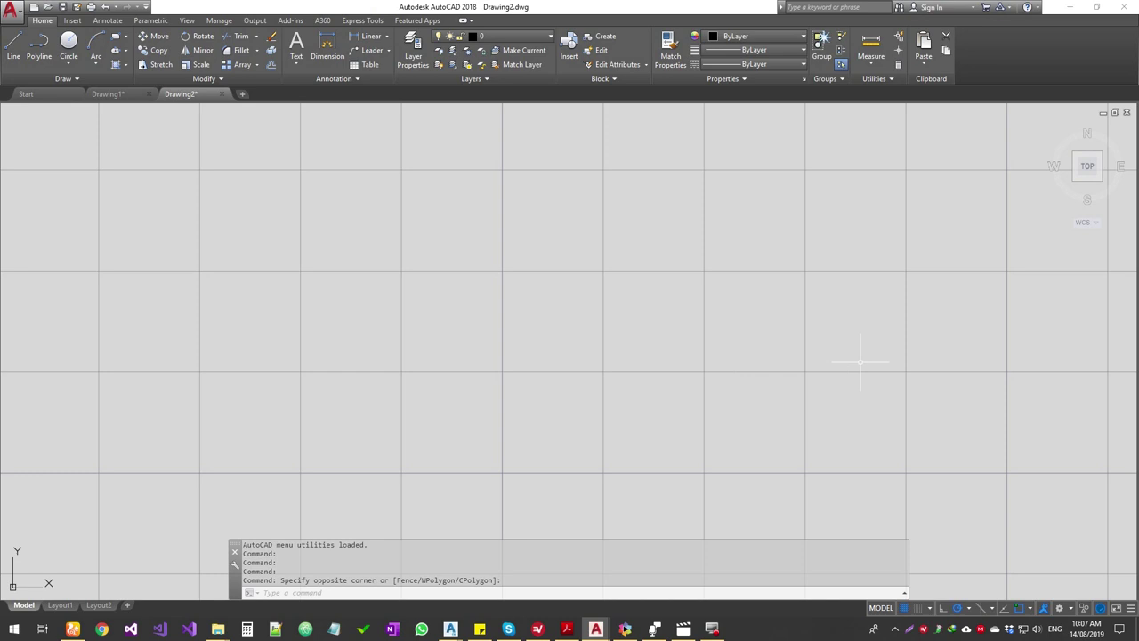
scroll(861, 362, "down", 5)
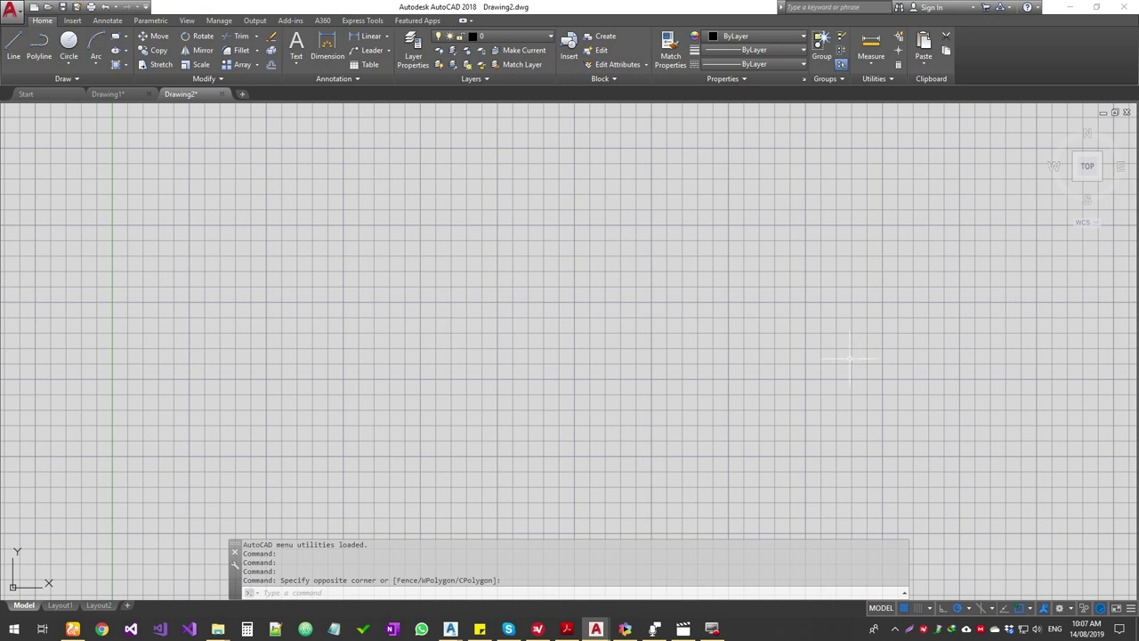
Toggle the grid several times, set the isoplane to Top, and leave the grid off with F7
left_click(906, 609)
left_click(906, 608)
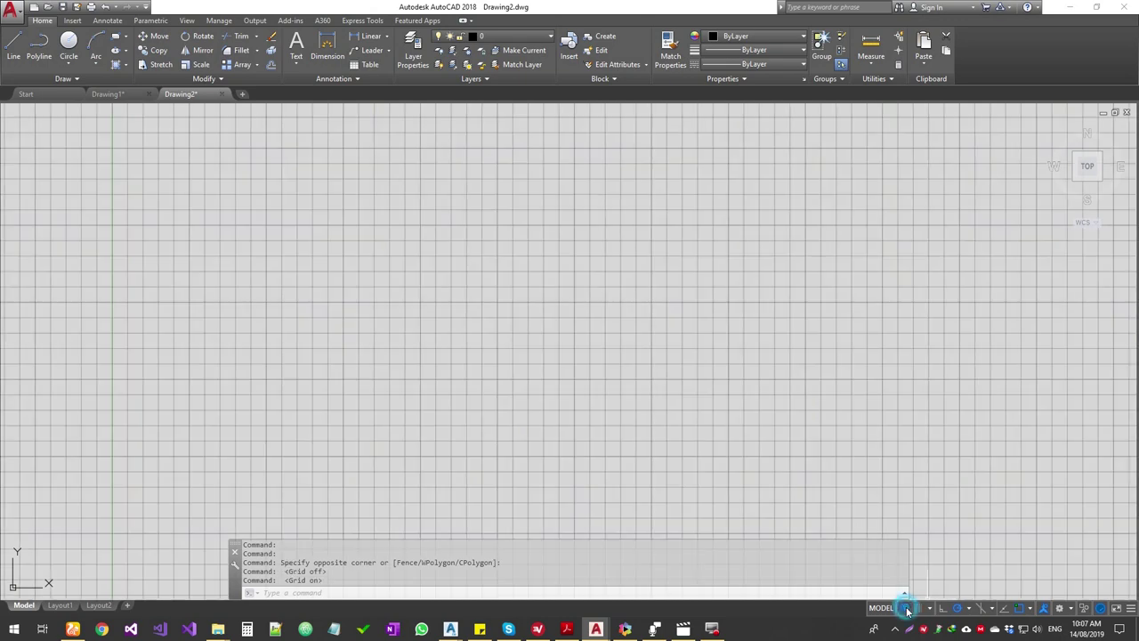
key("F5")
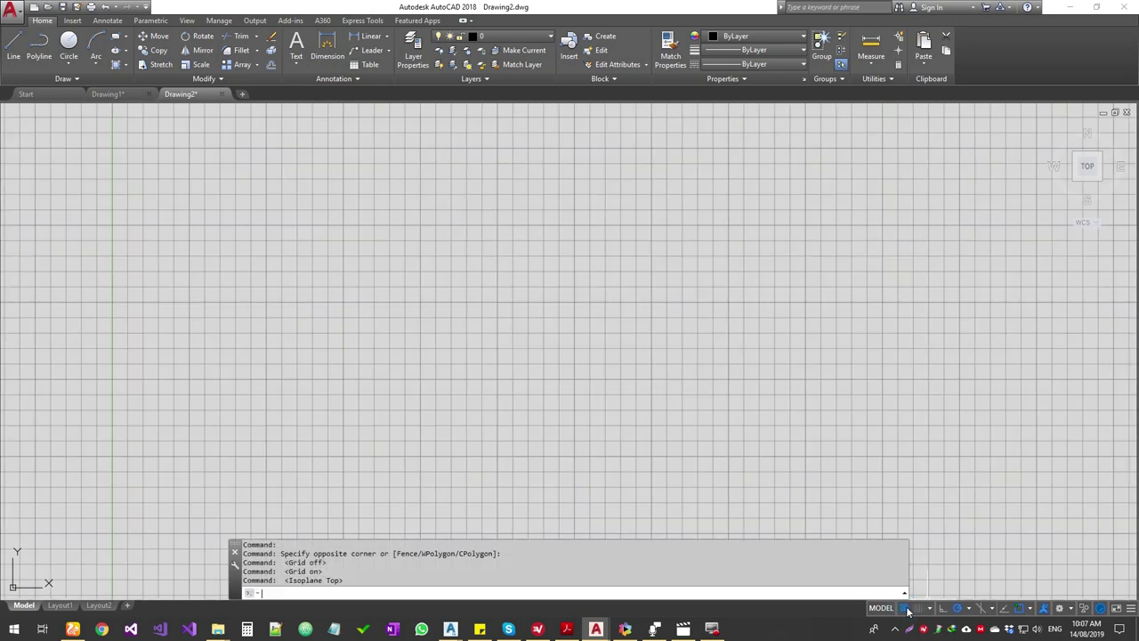
left_click(906, 609)
left_click(906, 609)
left_click(906, 609)
left_click(905, 609)
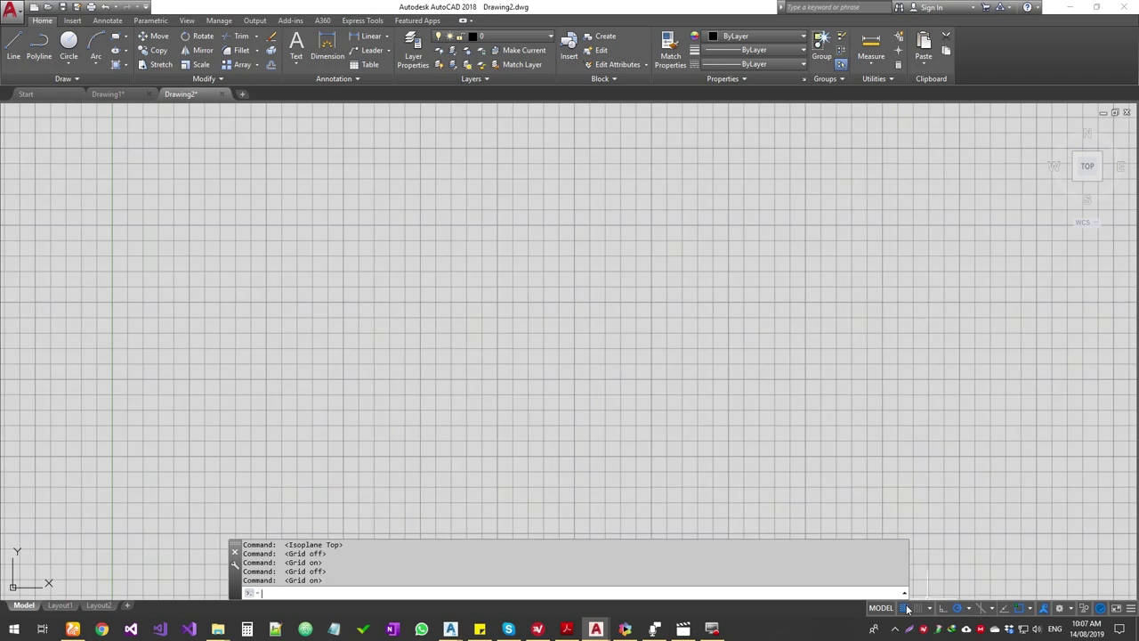
left_click(906, 609)
left_click(906, 608)
left_click(905, 608)
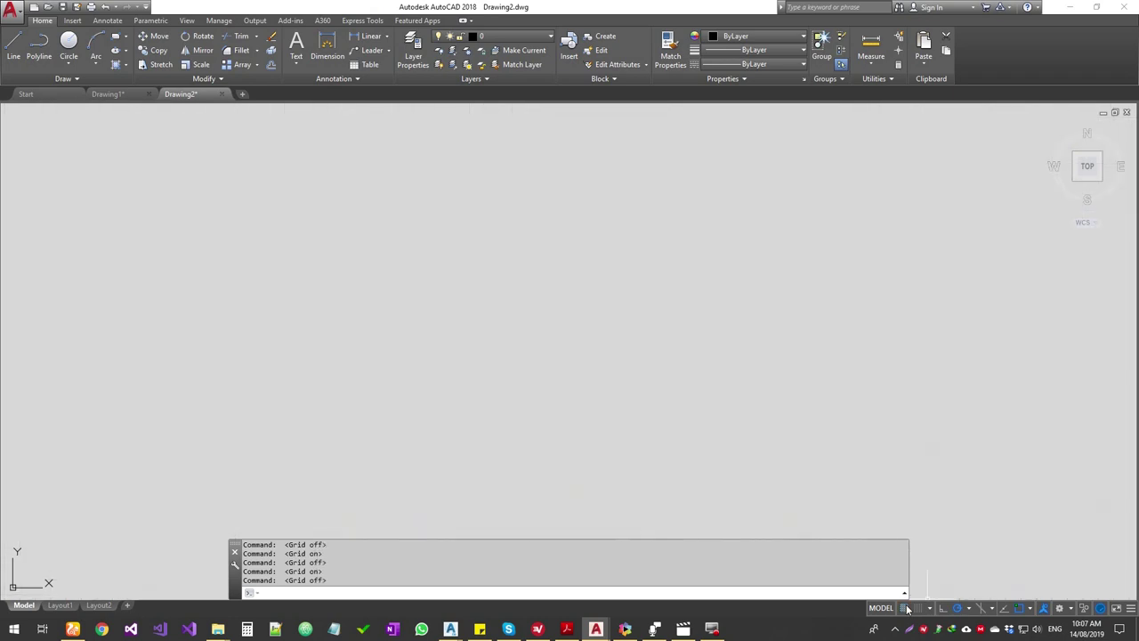
left_click(906, 609)
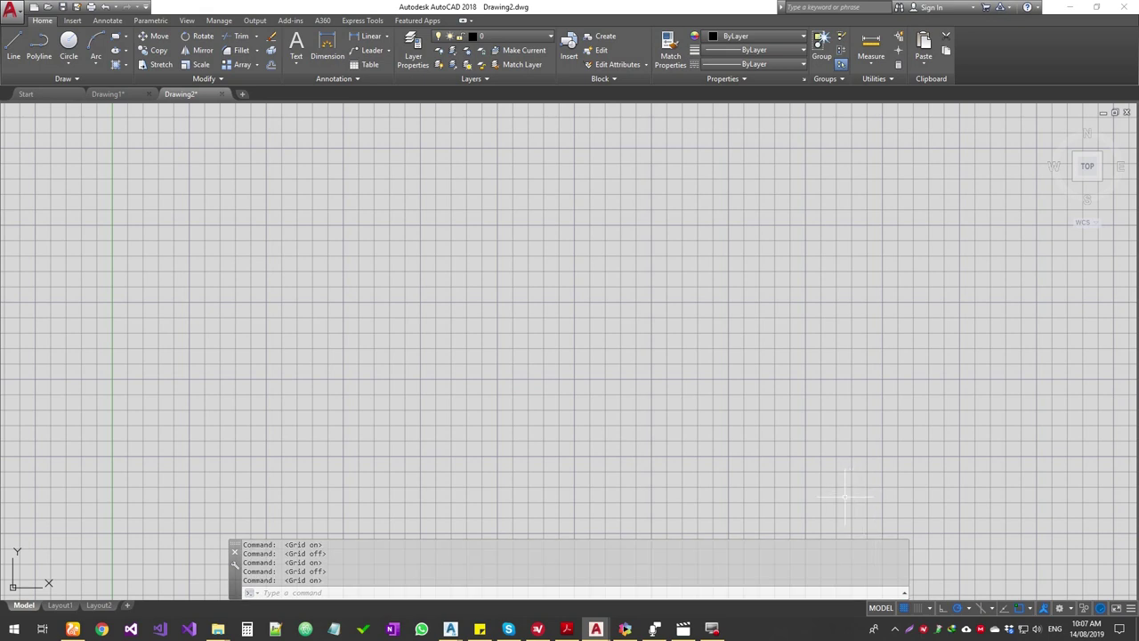
key("F7")
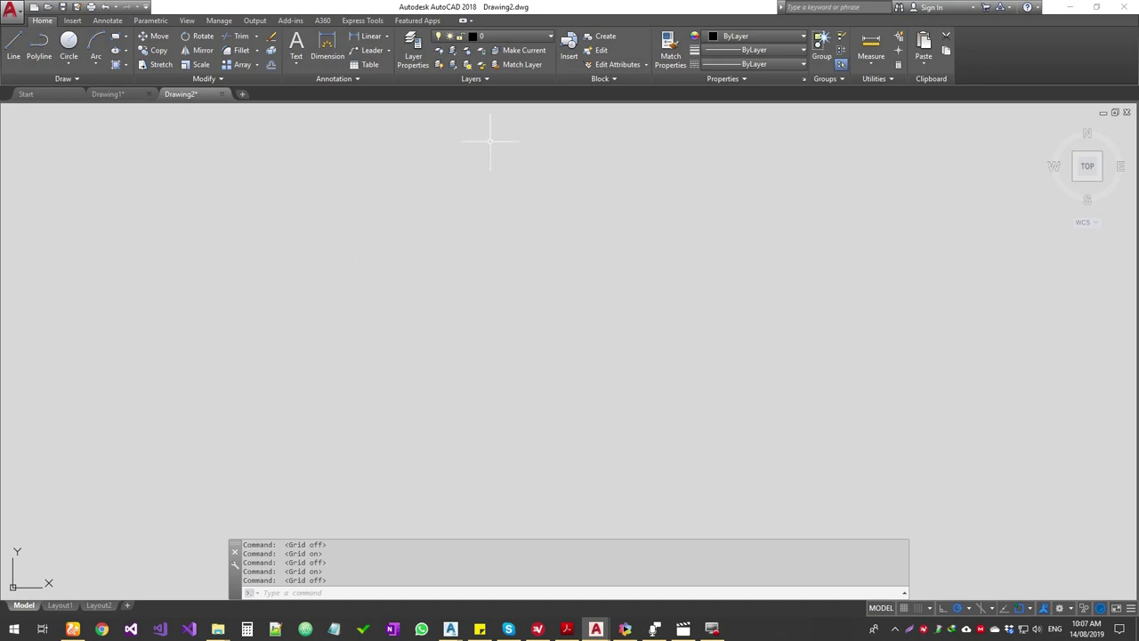
right_click(447, 203)
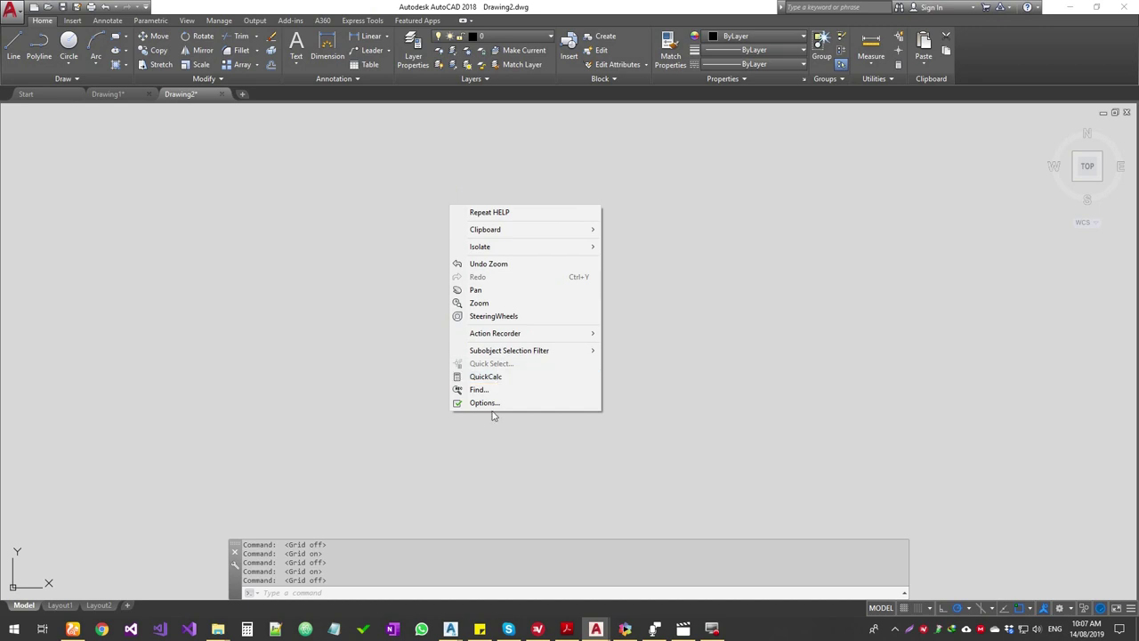
Dismiss the shortcut menu, open Options with OP on the Files tab, and reposition the dialog
left_click(348, 386)
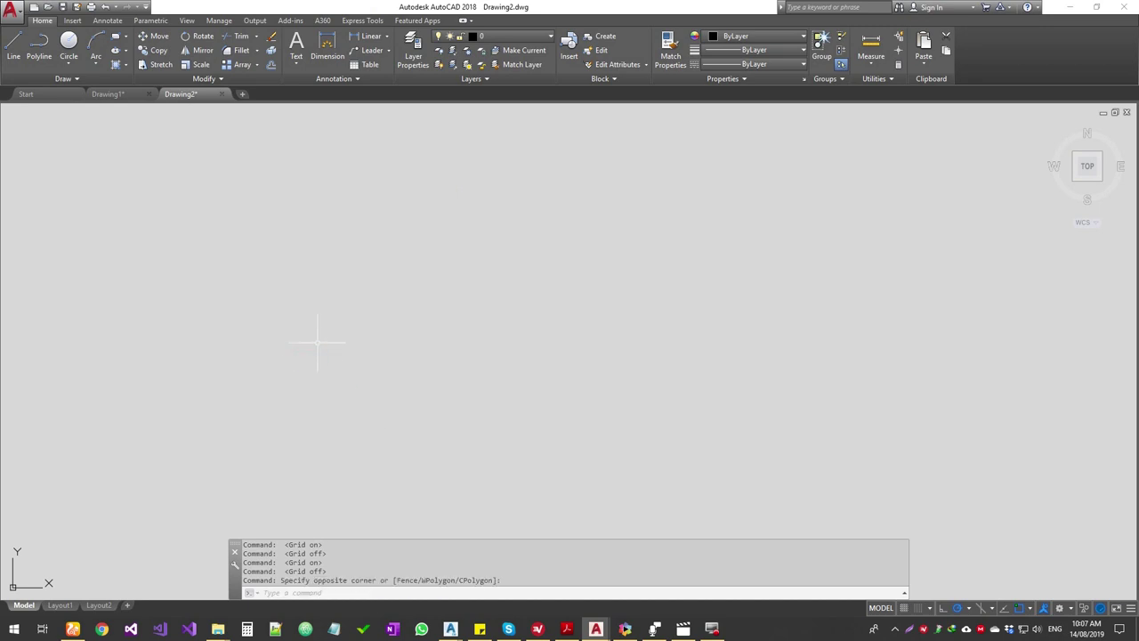
type("op")
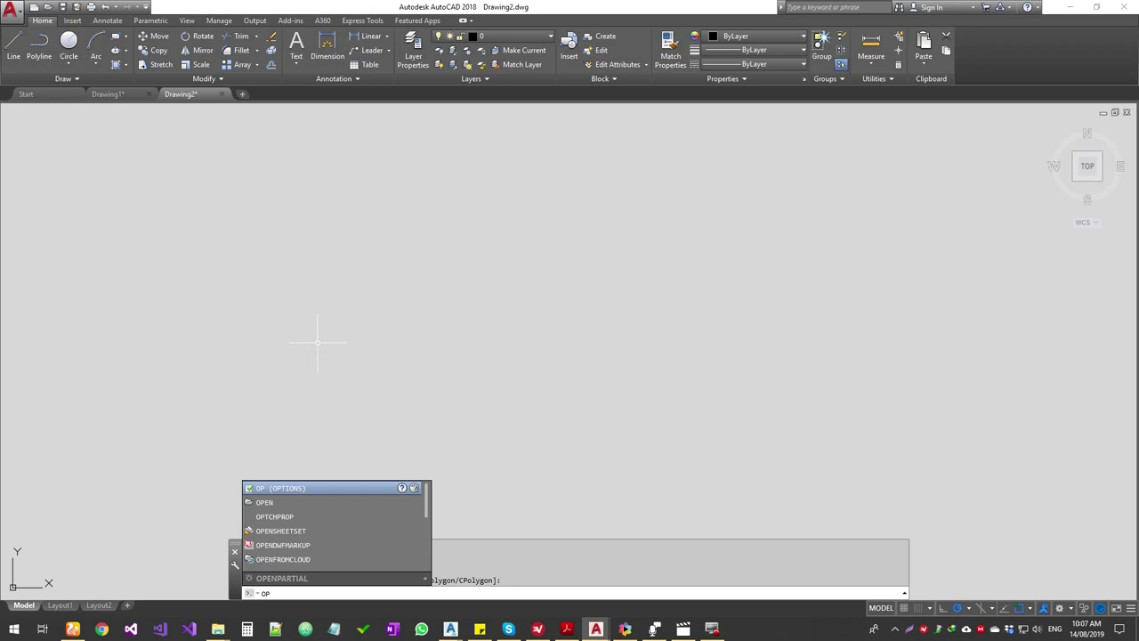
key("Return")
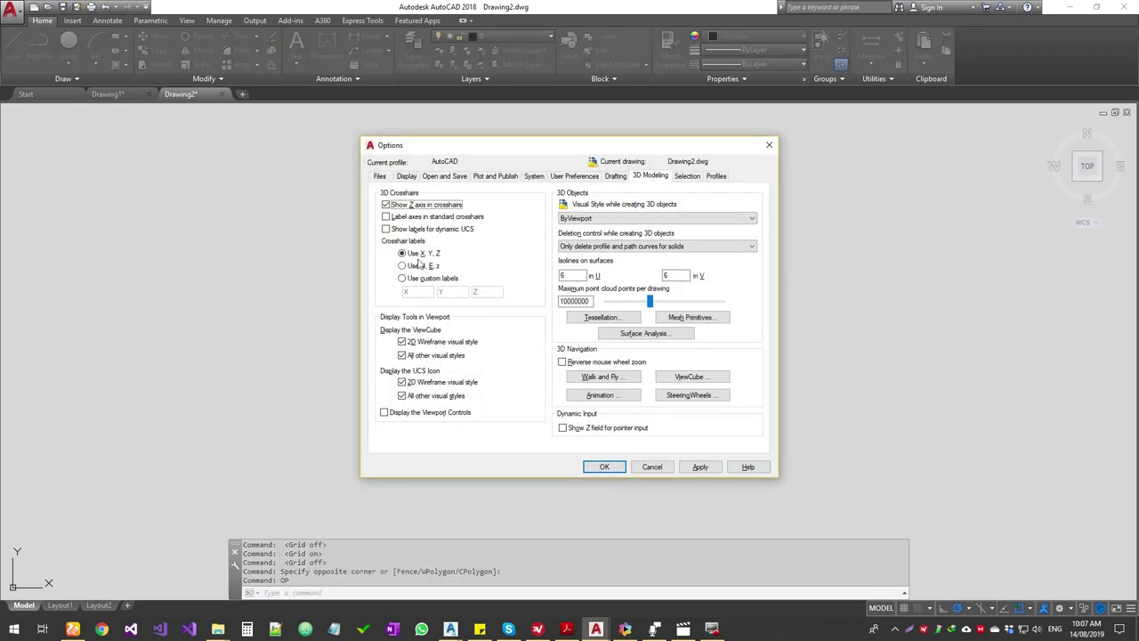
left_click(380, 177)
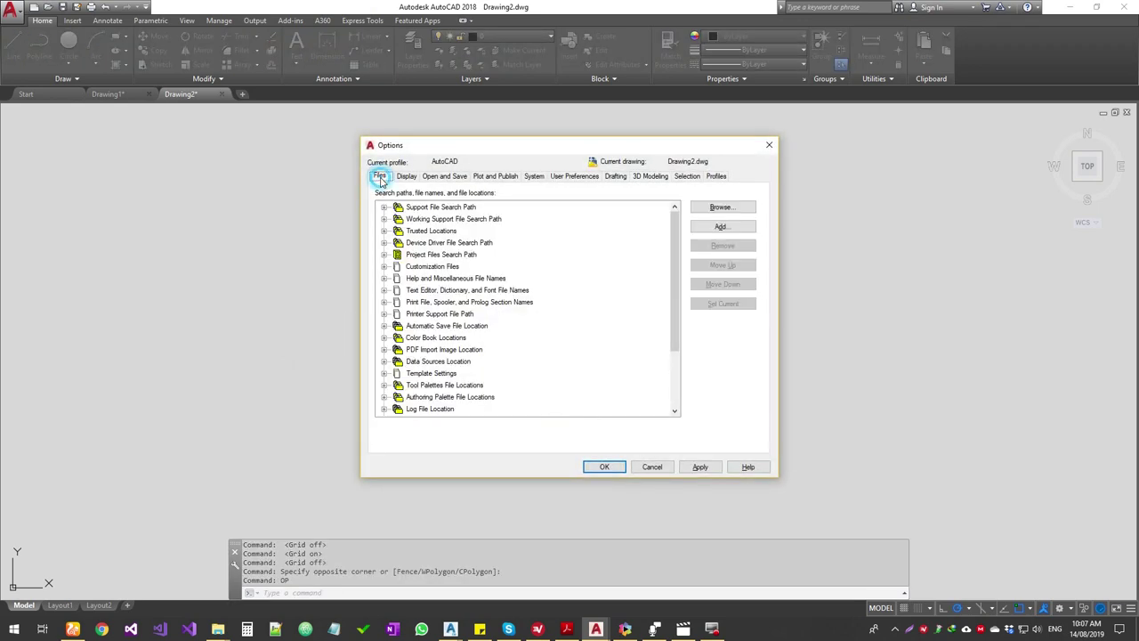
left_click_drag(461, 144, 450, 163)
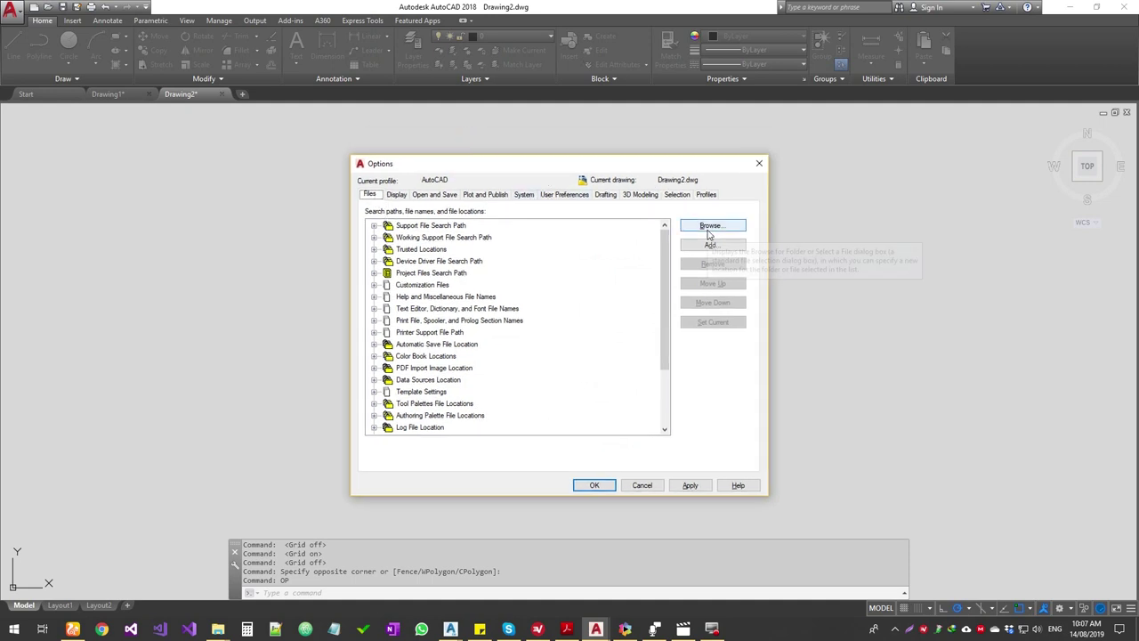
left_click_drag(525, 168, 522, 182)
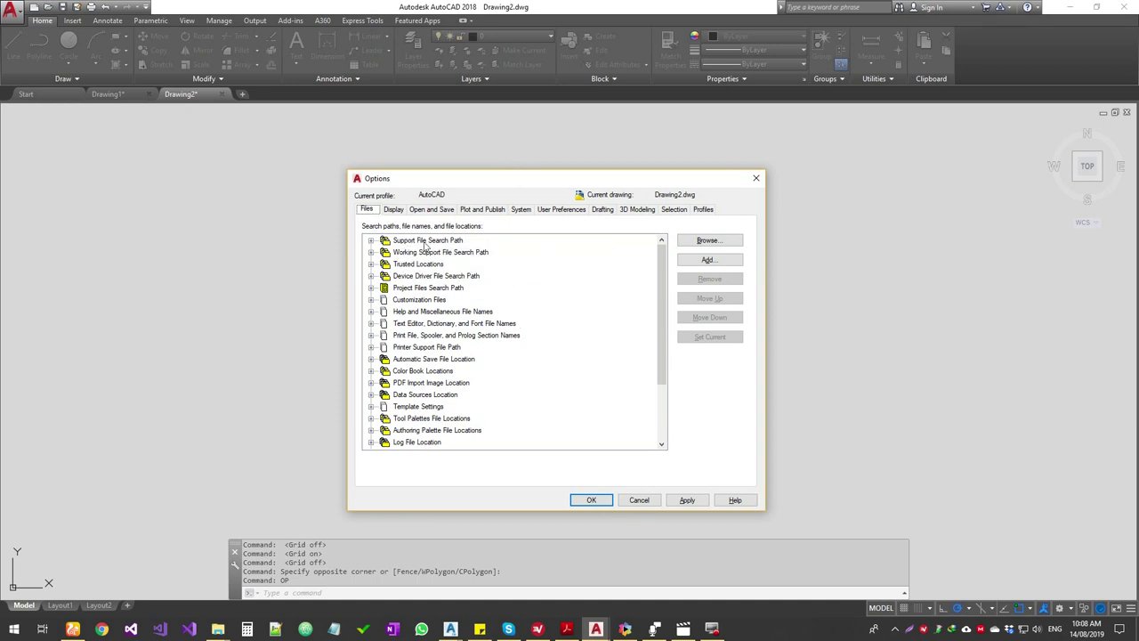
scroll(424, 428, "down", 3)
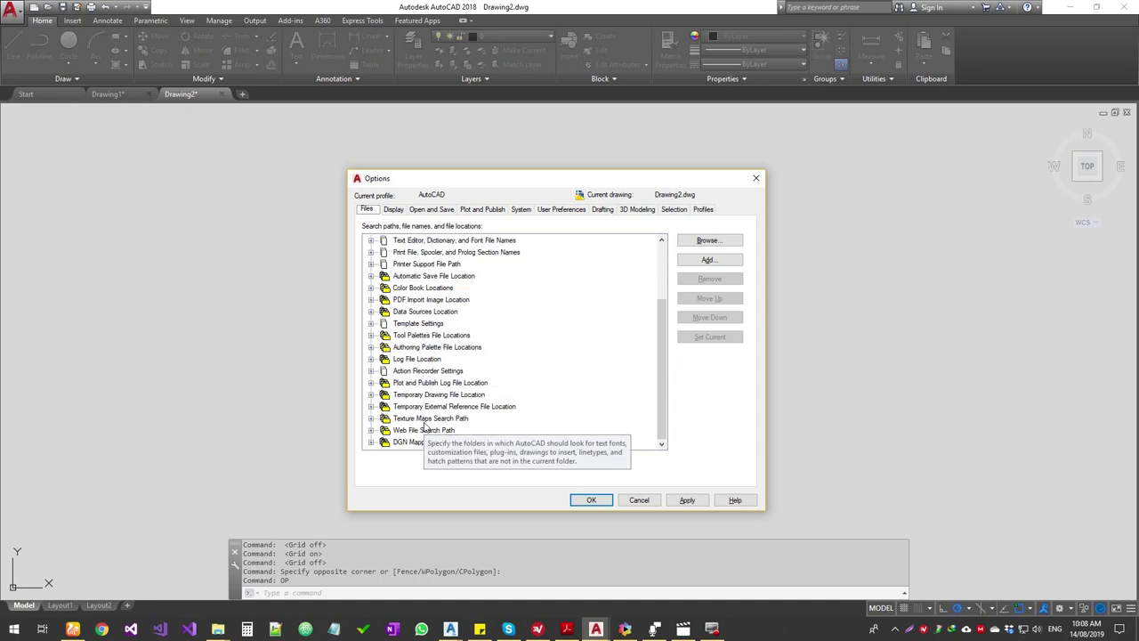
scroll(424, 428, "up", 5)
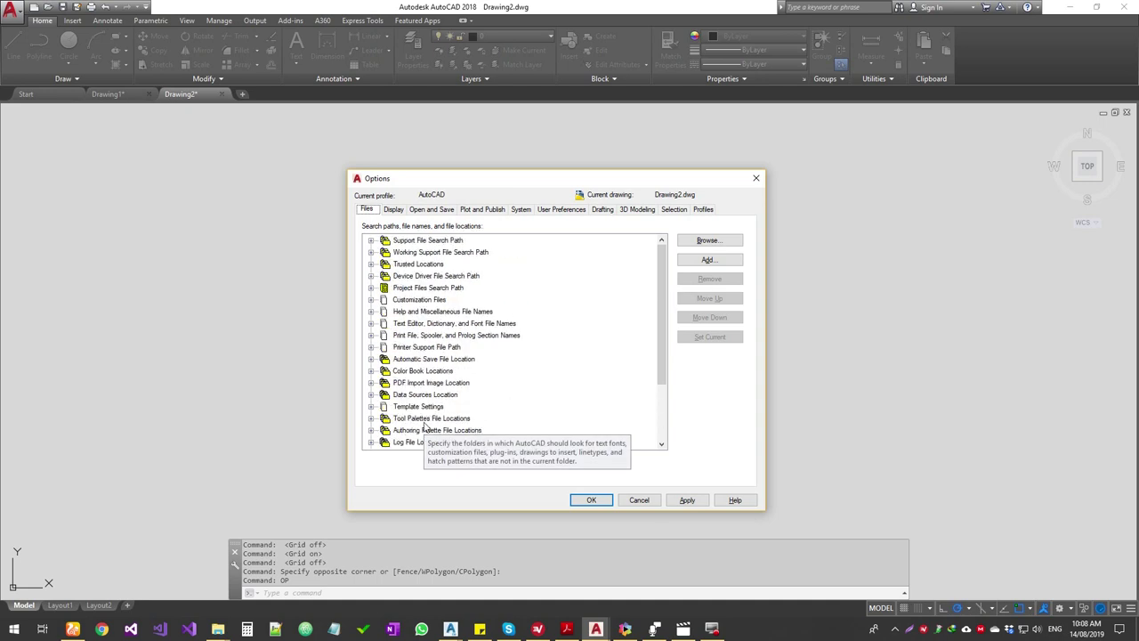
left_click(371, 240)
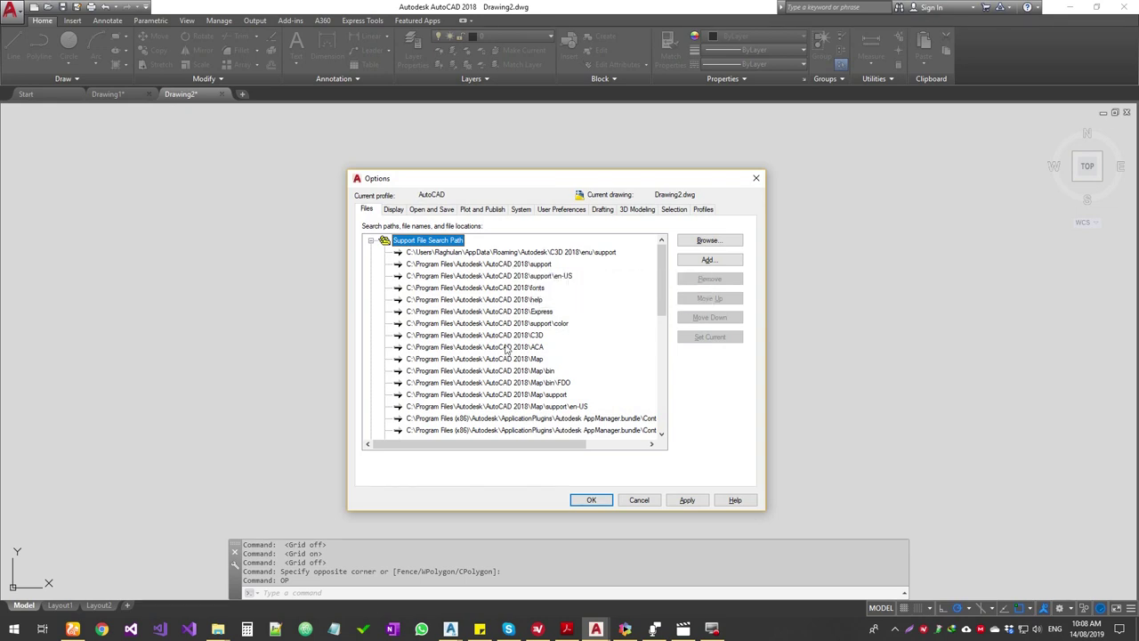
scroll(507, 347, "down", 2)
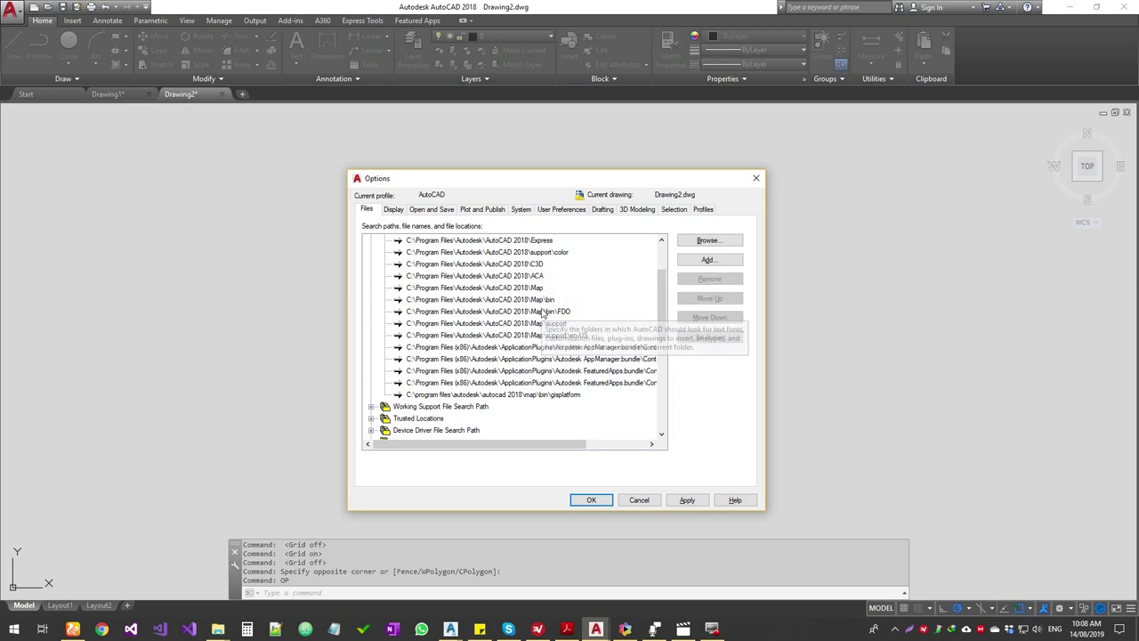
scroll(543, 329, "up", 2)
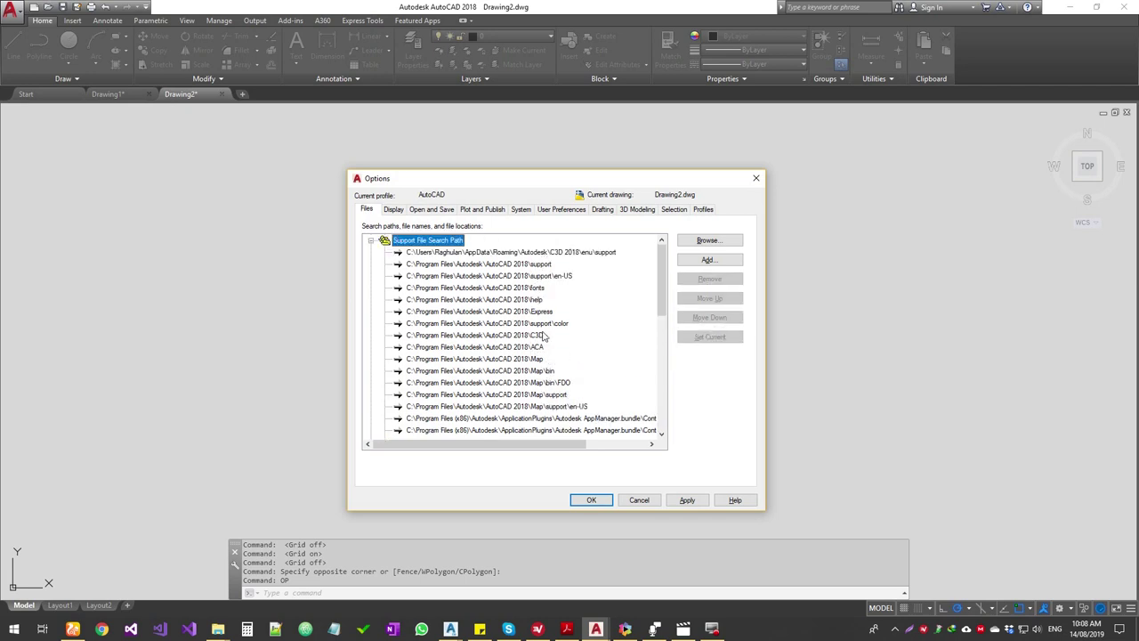
left_click(371, 240)
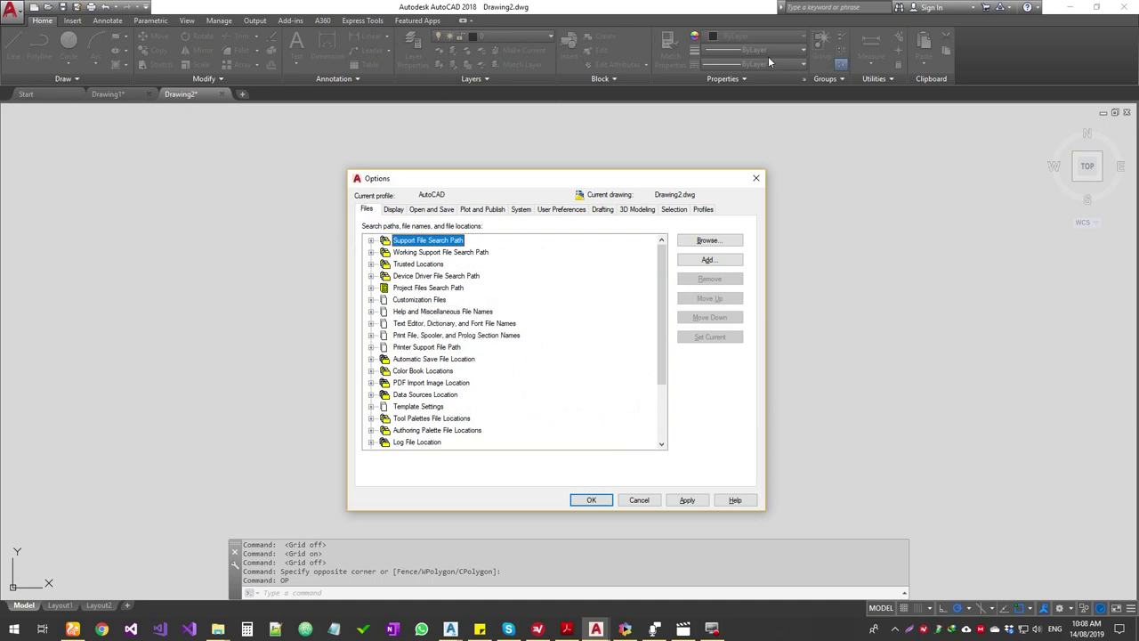
left_click(371, 252)
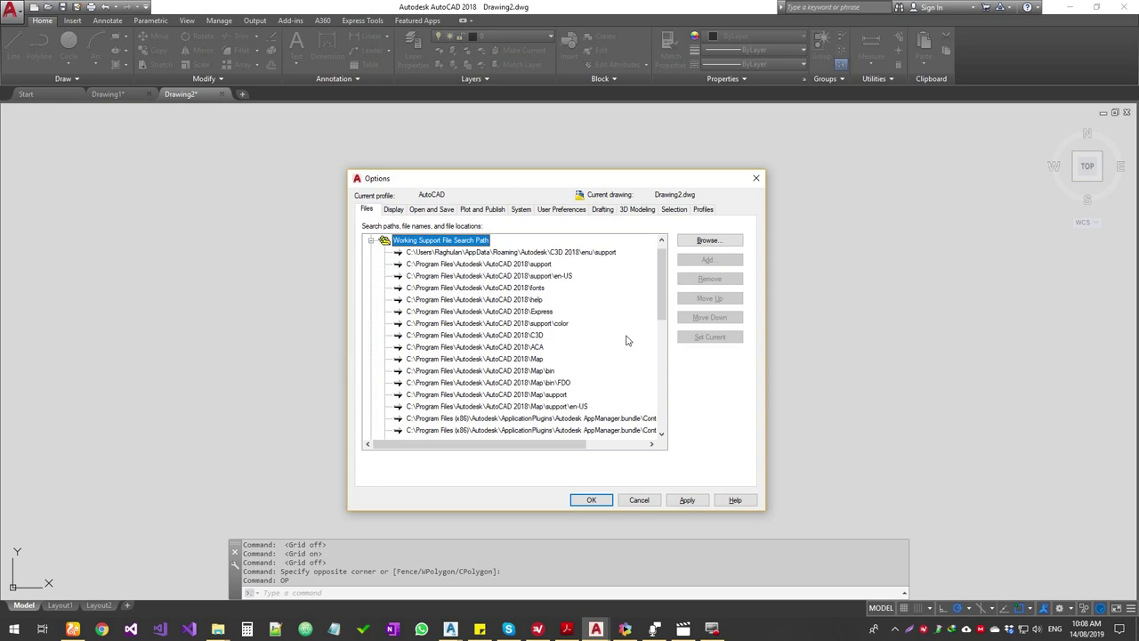
Collapse Working Support File Search Path and Trusted Locations; expand Device Driver File Search Path to its drv folder
scroll(609, 412, "down", 2)
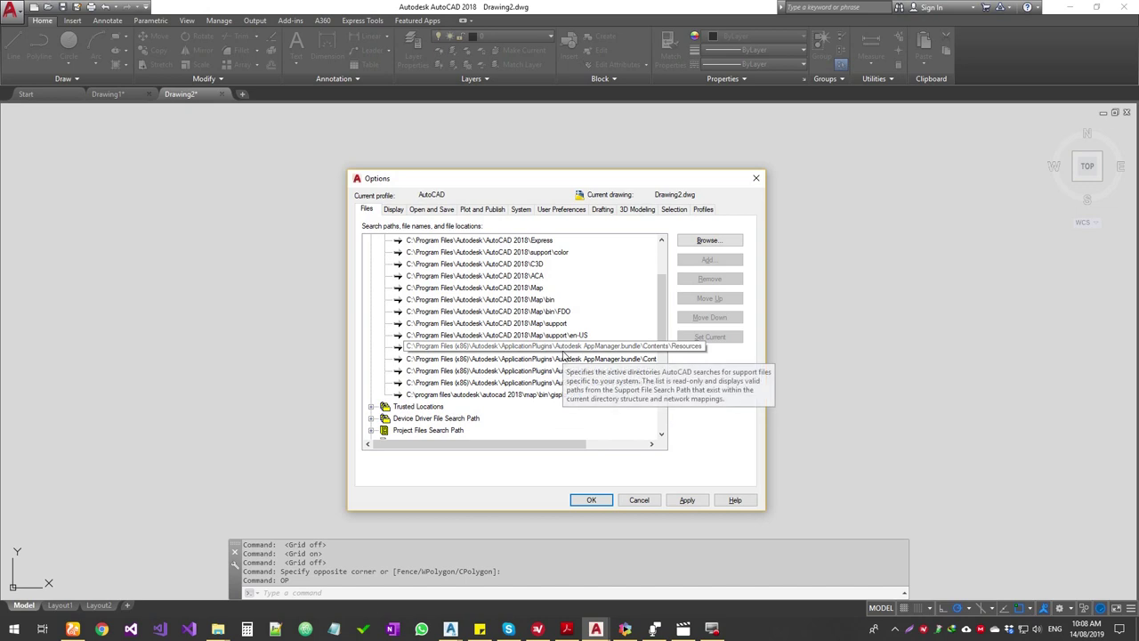
scroll(560, 354, "up", 3)
left_click(371, 240)
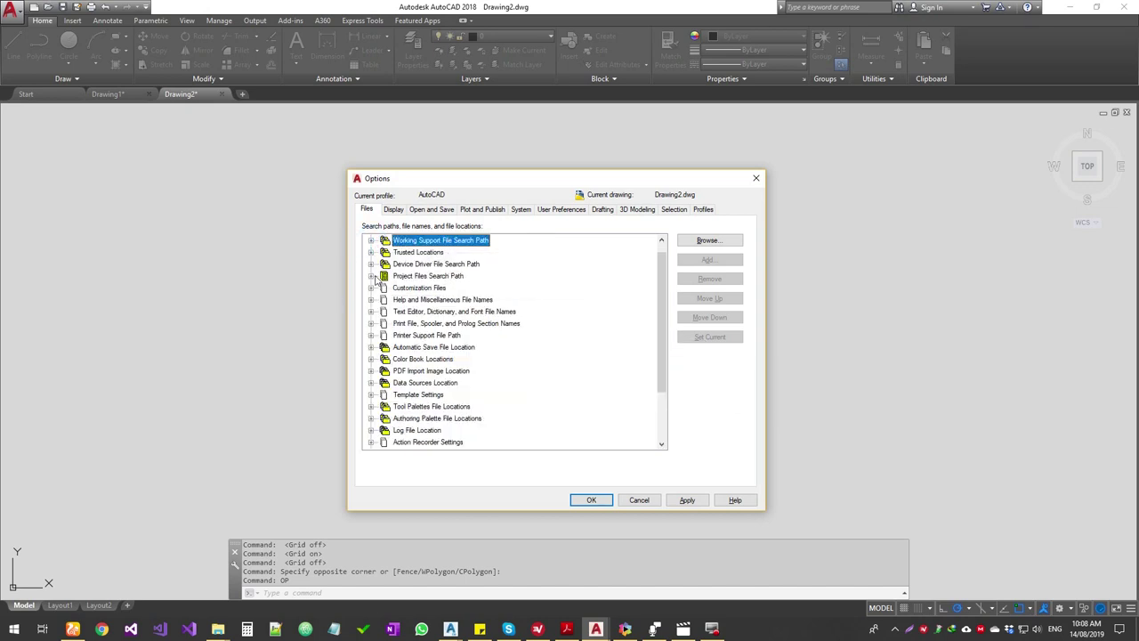
left_click(371, 252)
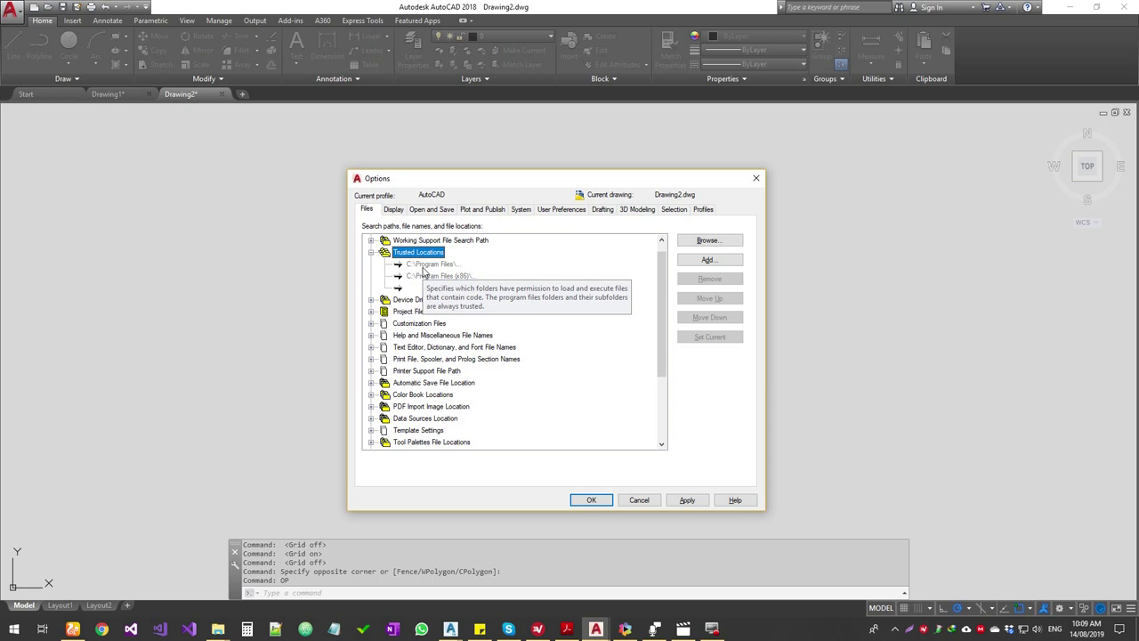
left_click(371, 252)
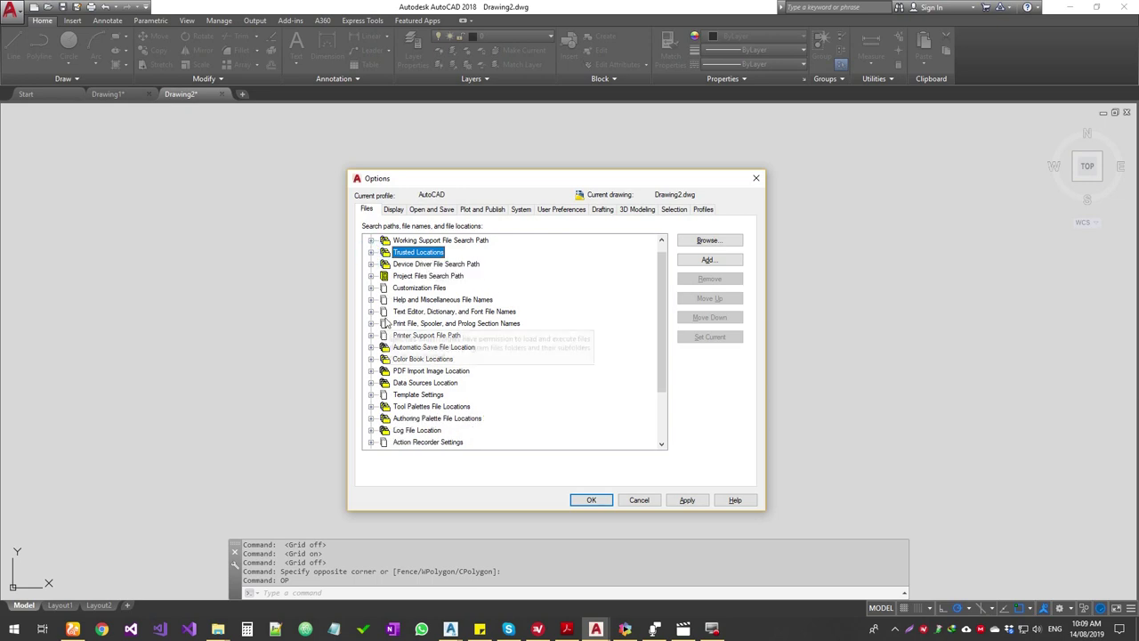
left_click(371, 264)
left_click(463, 276)
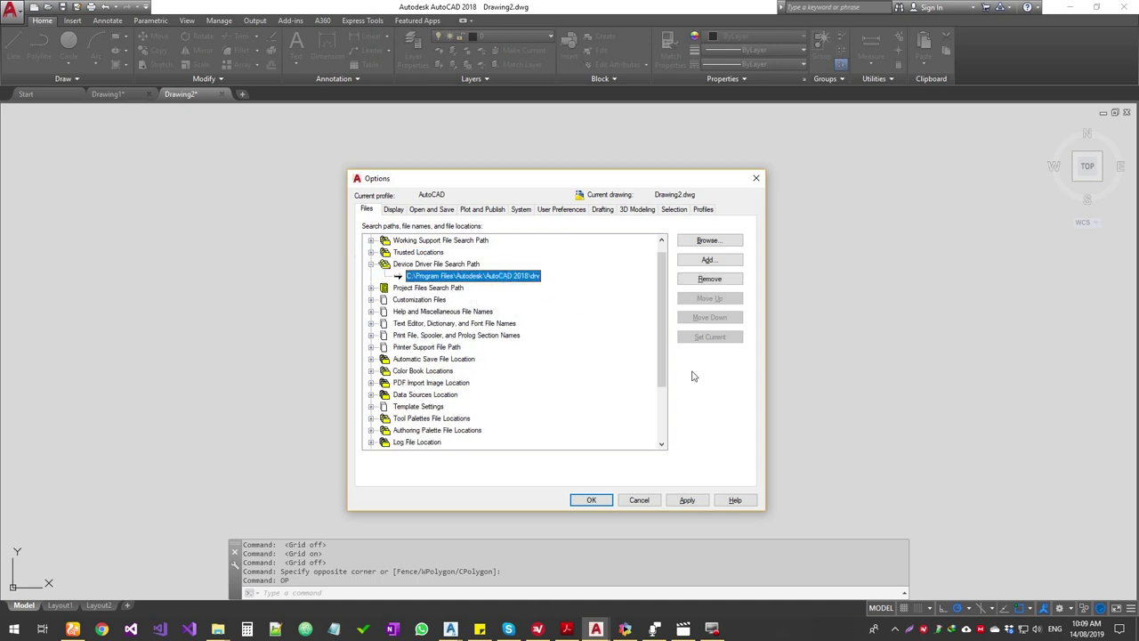
Collapse the Device Driver path, peek at Project Files, and expand Customization Files to Main Customization File
left_click(371, 264)
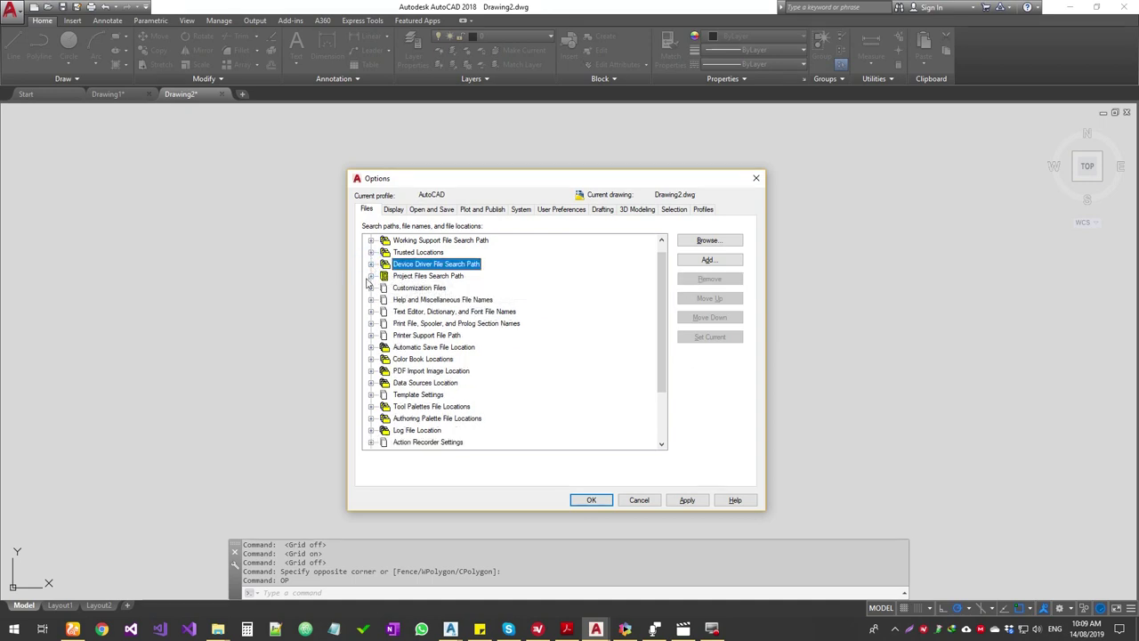
left_click(371, 276)
left_click(371, 275)
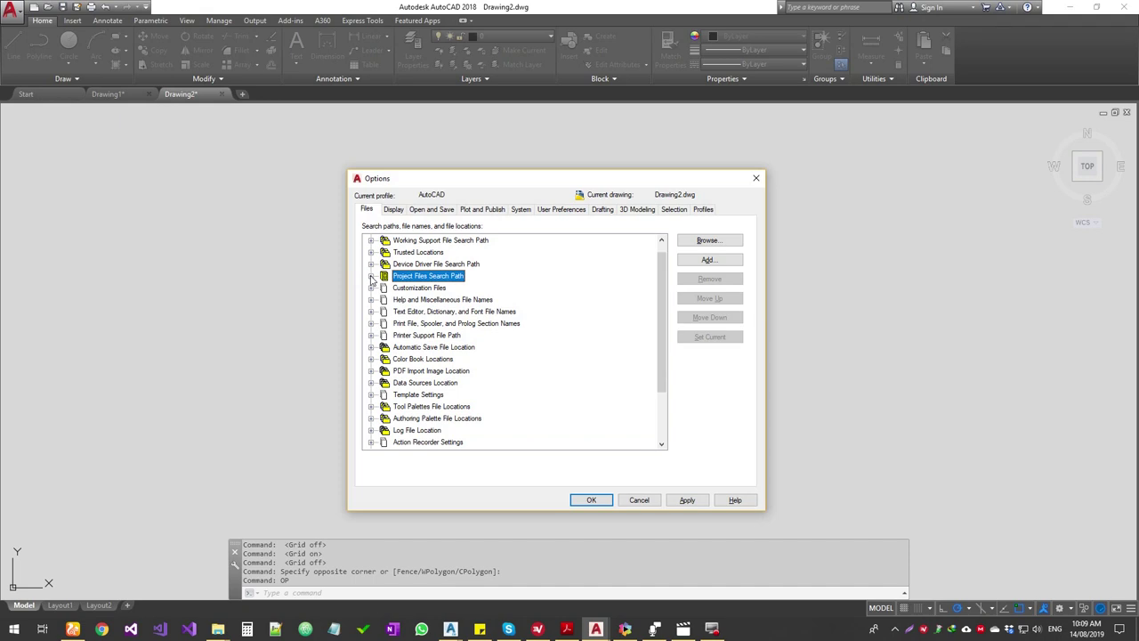
left_click(371, 289)
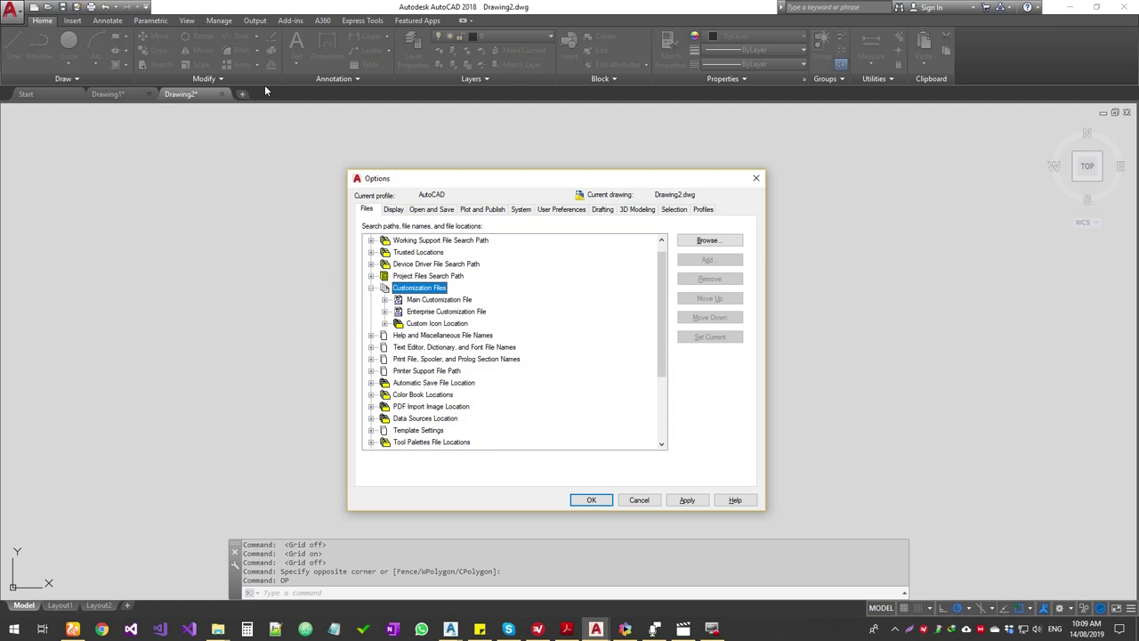
double_click(430, 300)
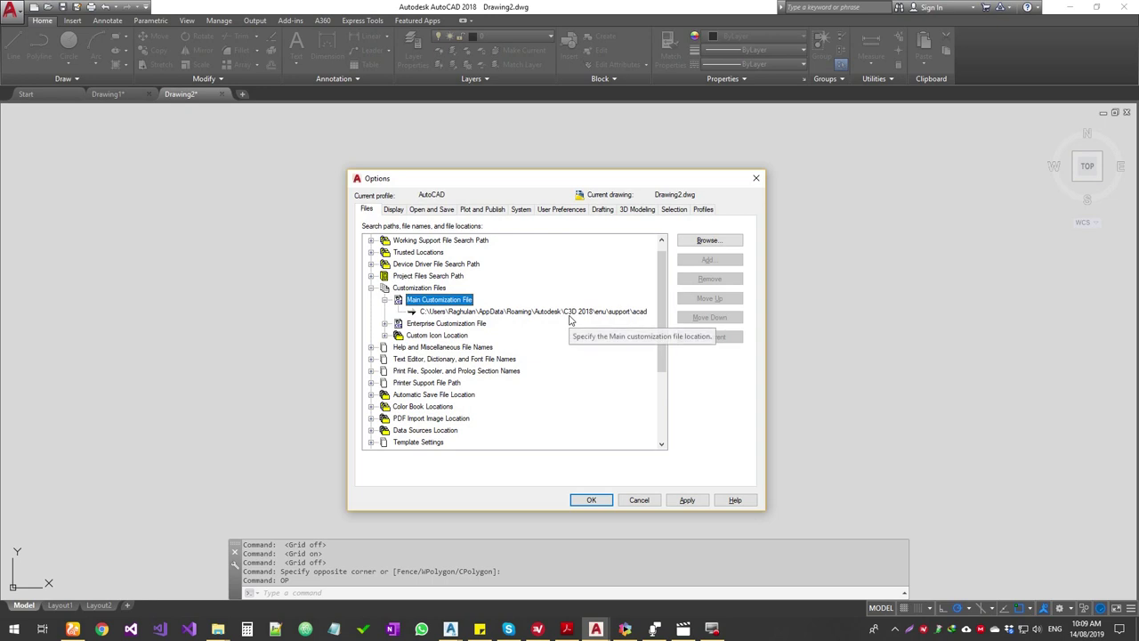
Reveal the Enterprise Customization File and Custom Icon Location paths, then open and close Help and Miscellaneous File Names
left_click(384, 324)
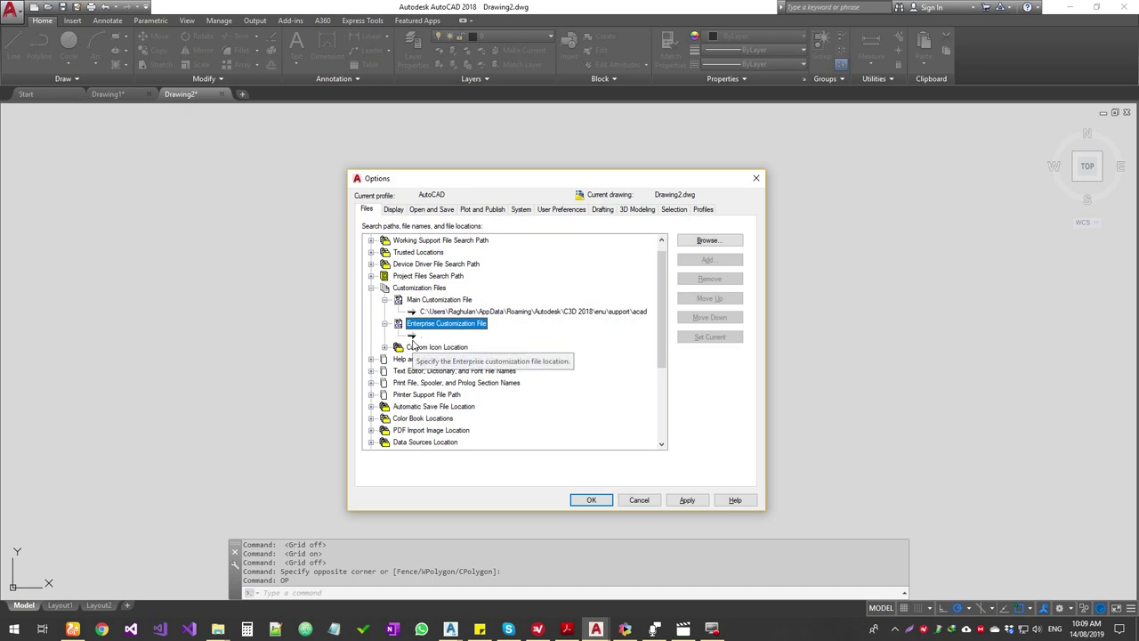
left_click(385, 347)
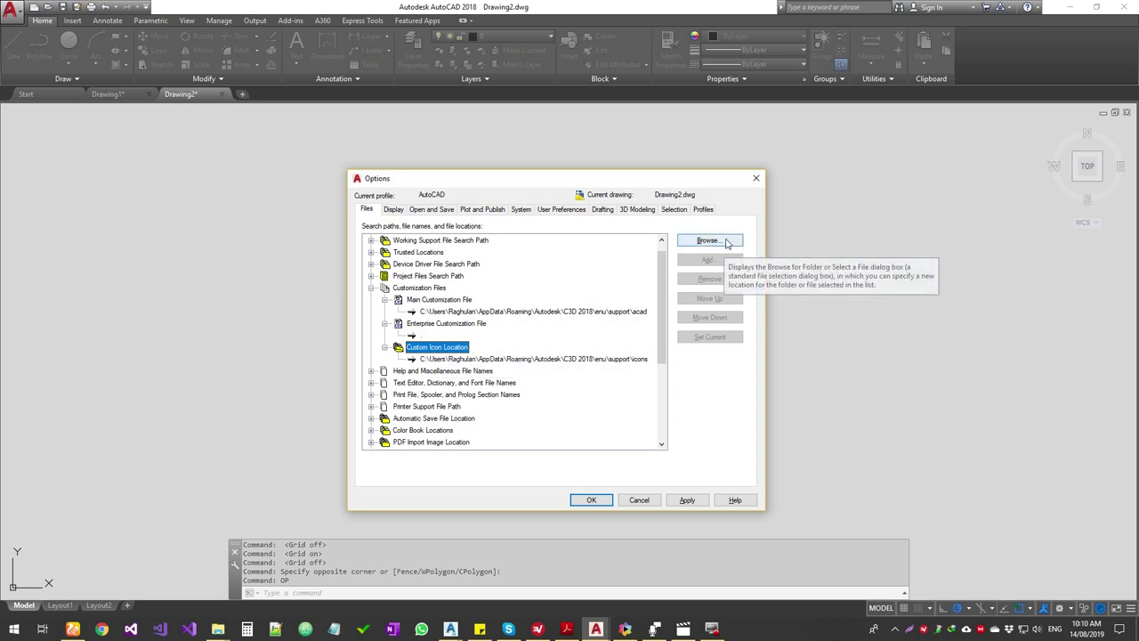
scroll(473, 428, "down", 2)
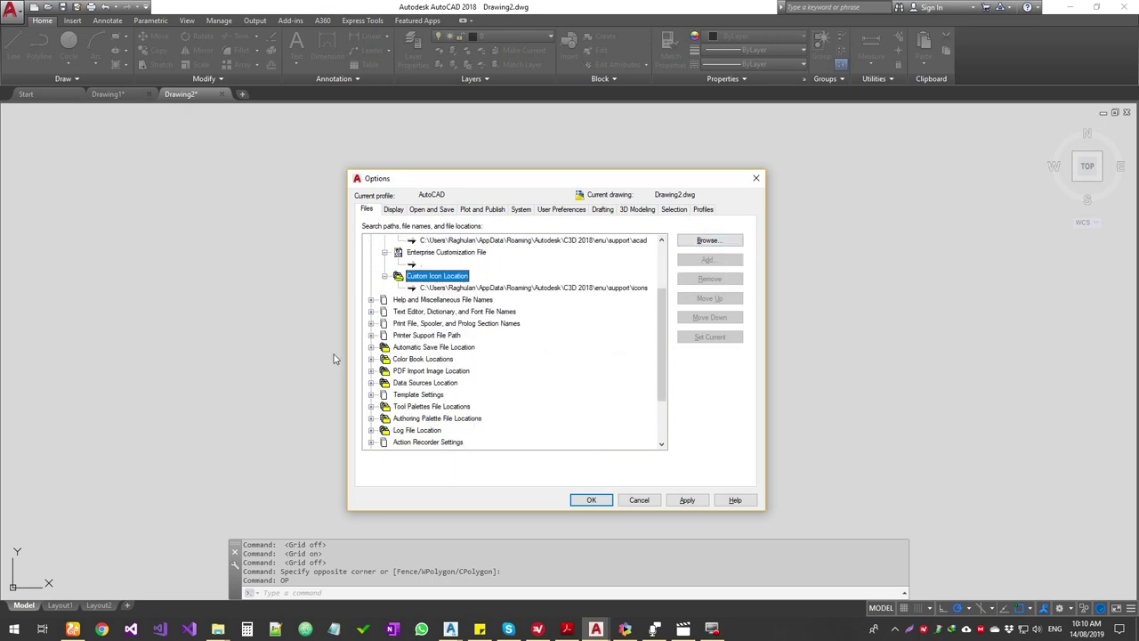
left_click(422, 300)
left_click(371, 300)
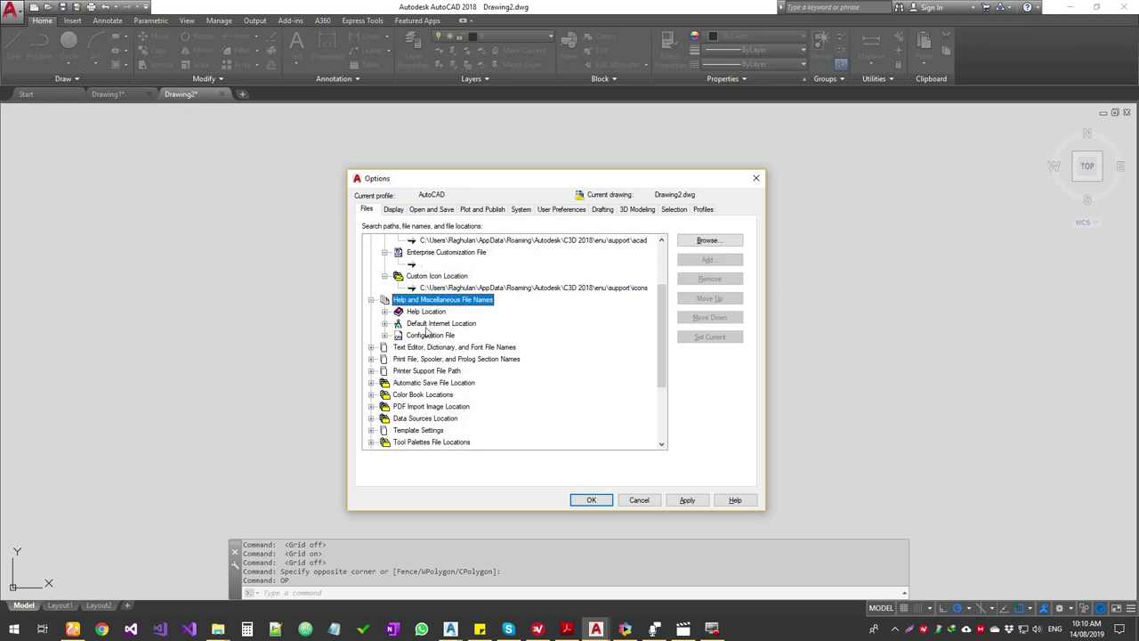
left_click(371, 300)
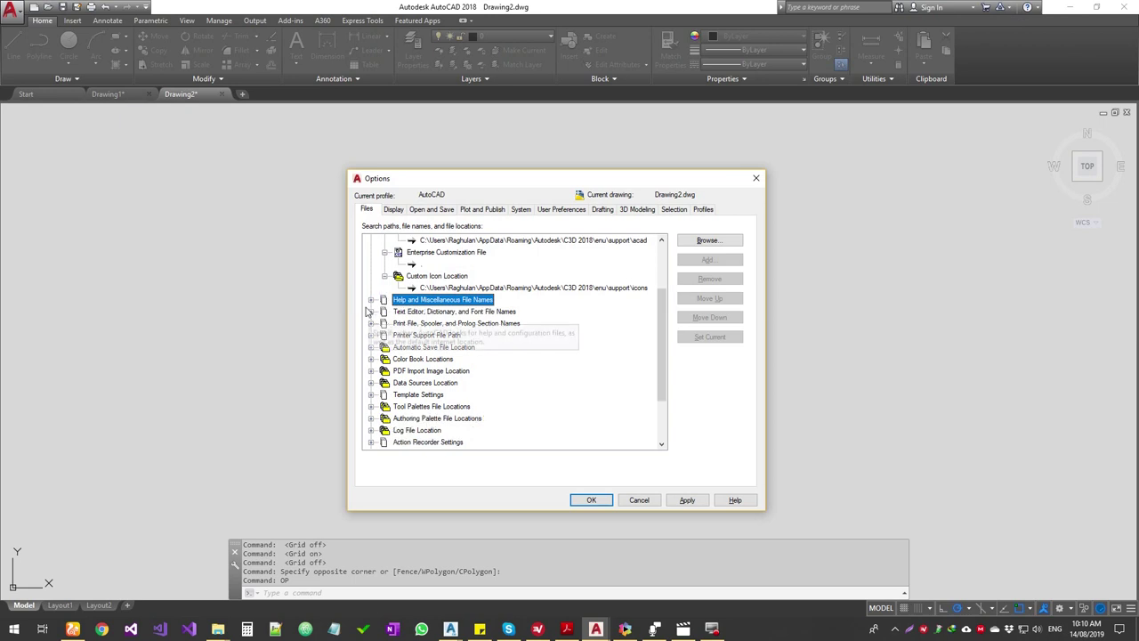
Browse and collapse the Text Editor and Print File branches, then expand Printer Support File Path
left_click(371, 312)
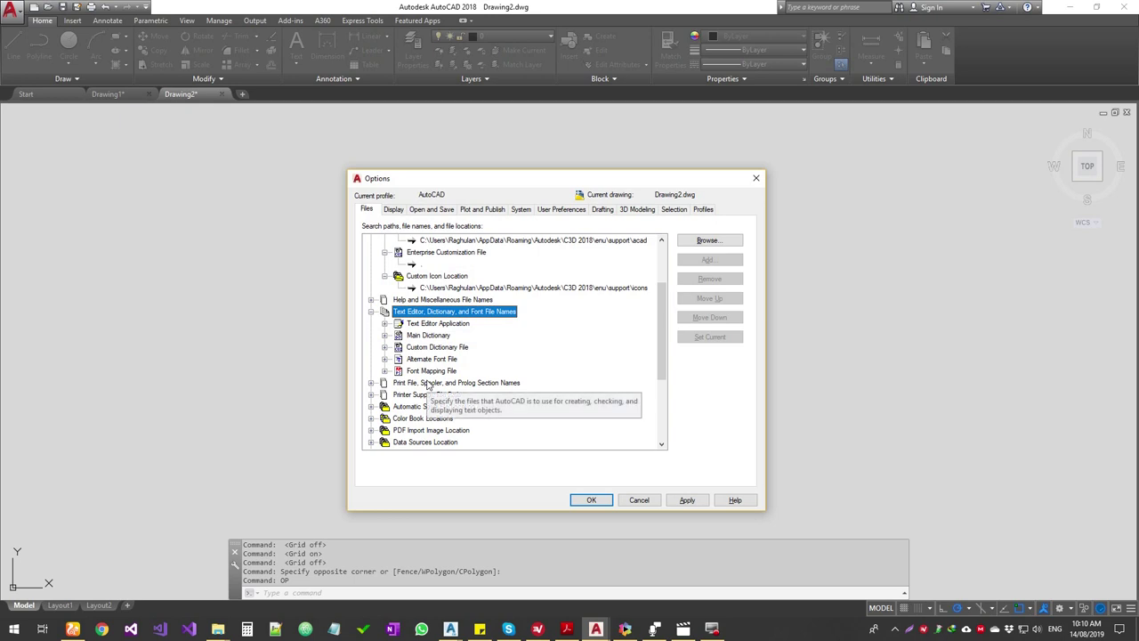
left_click(371, 311)
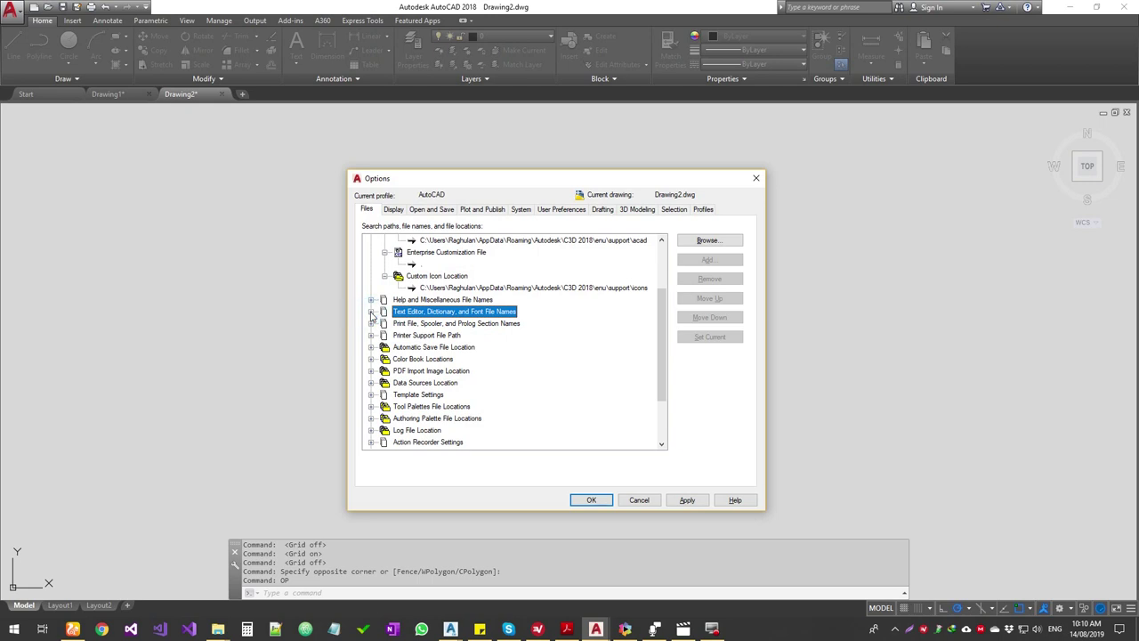
left_click(371, 323)
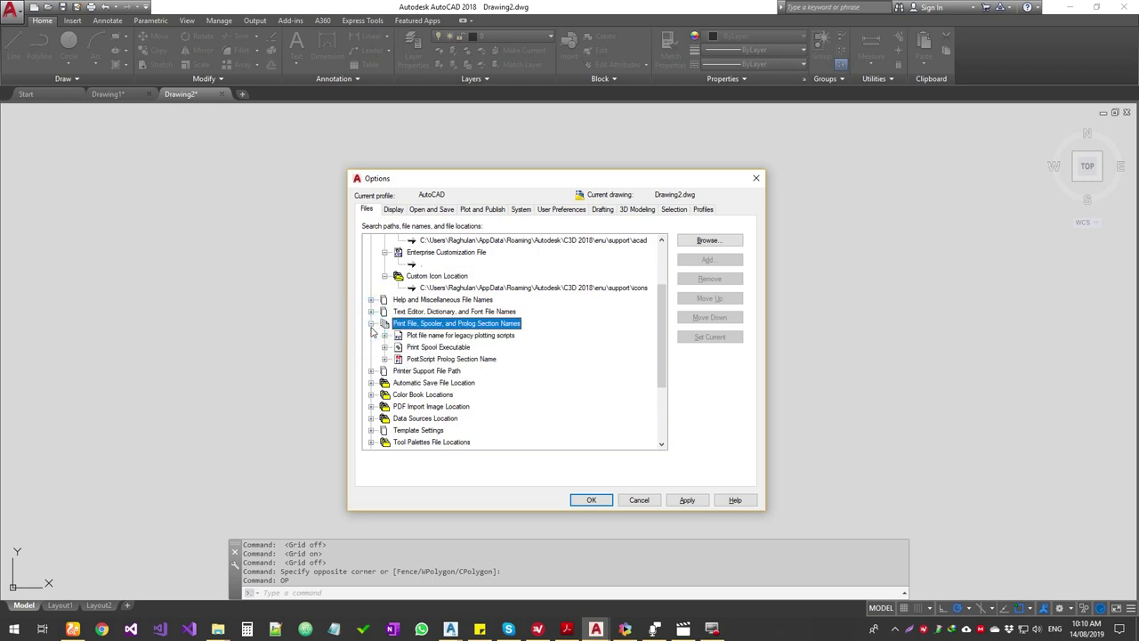
left_click(385, 359)
left_click(384, 347)
left_click(384, 334)
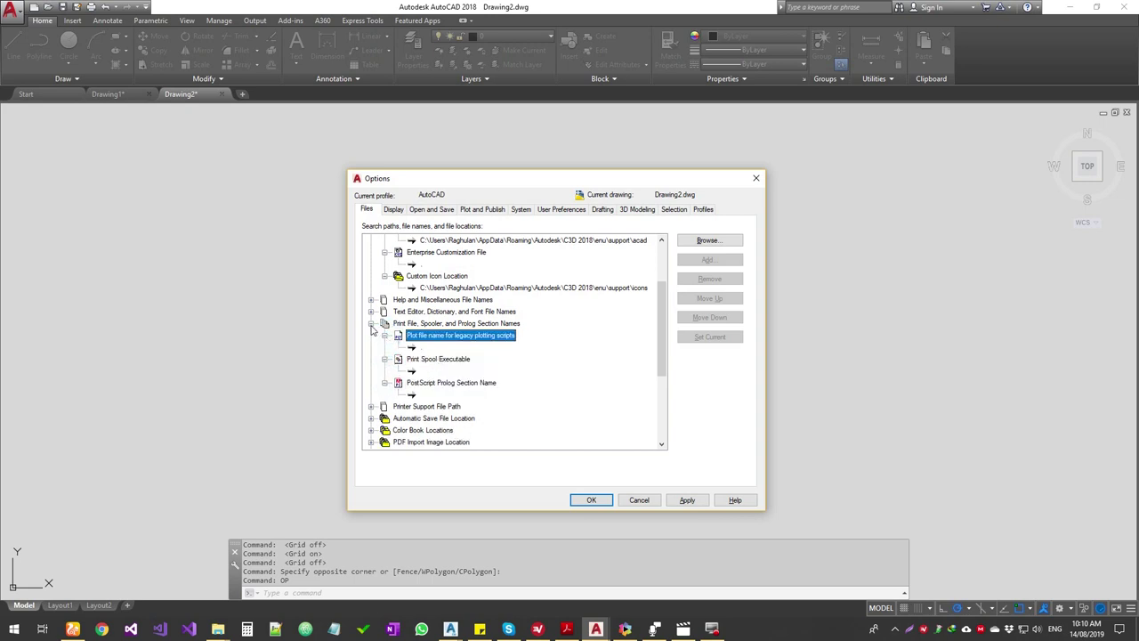
left_click(371, 324)
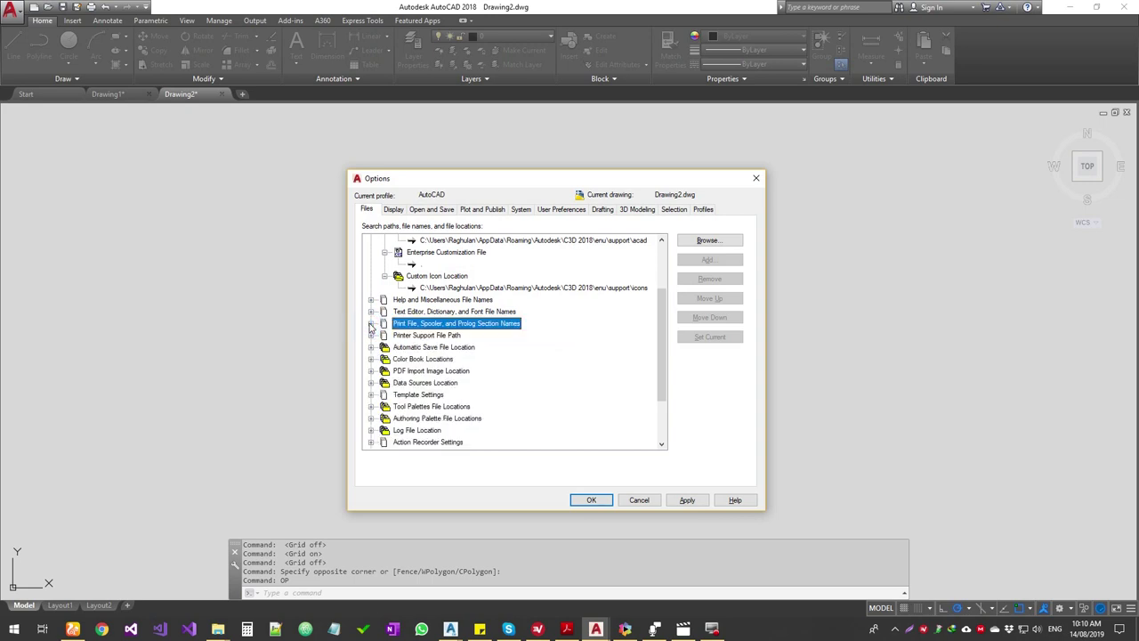
double_click(443, 336)
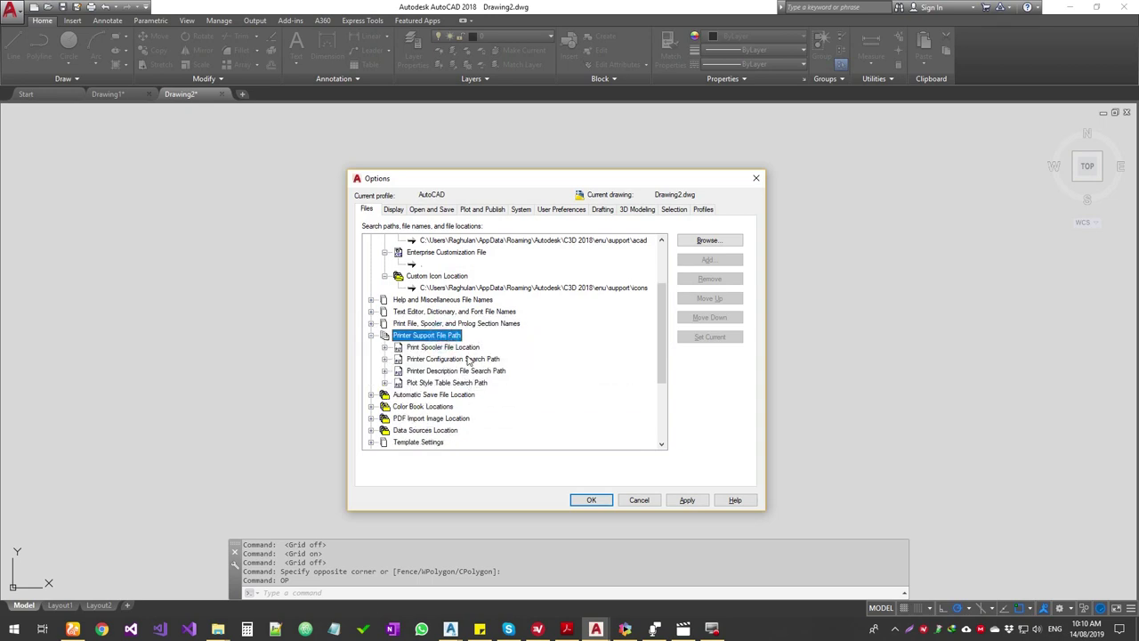
Reveal the Print Spooler, Printer Configuration, Printer Description and Plot Style Table folder paths
left_click(468, 348)
double_click(469, 348)
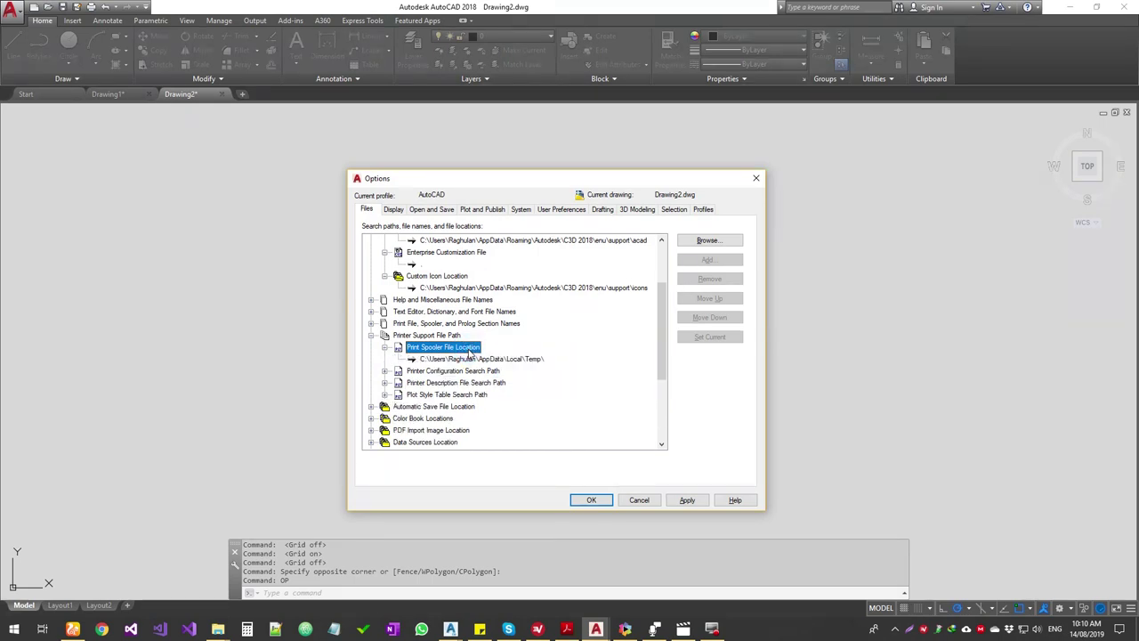
double_click(468, 348)
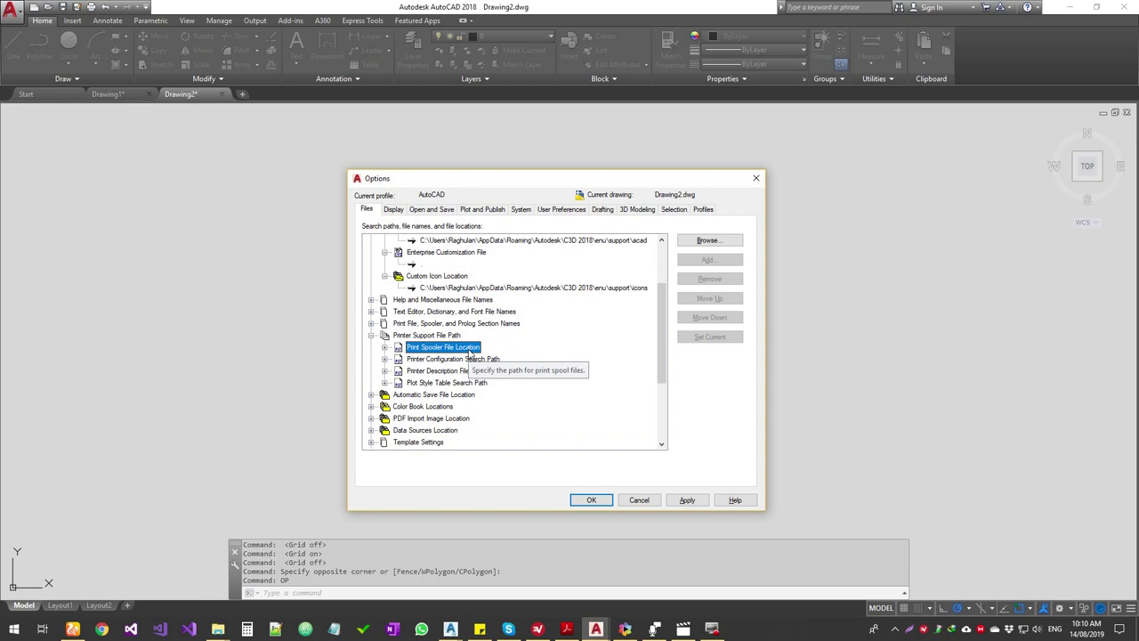
double_click(480, 360)
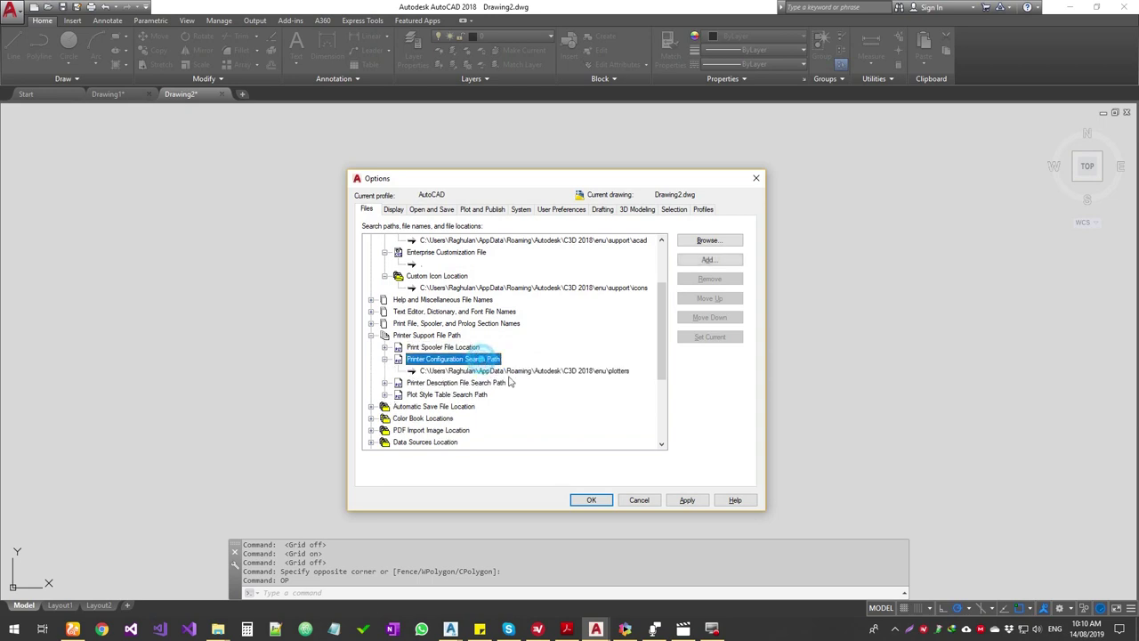
double_click(490, 384)
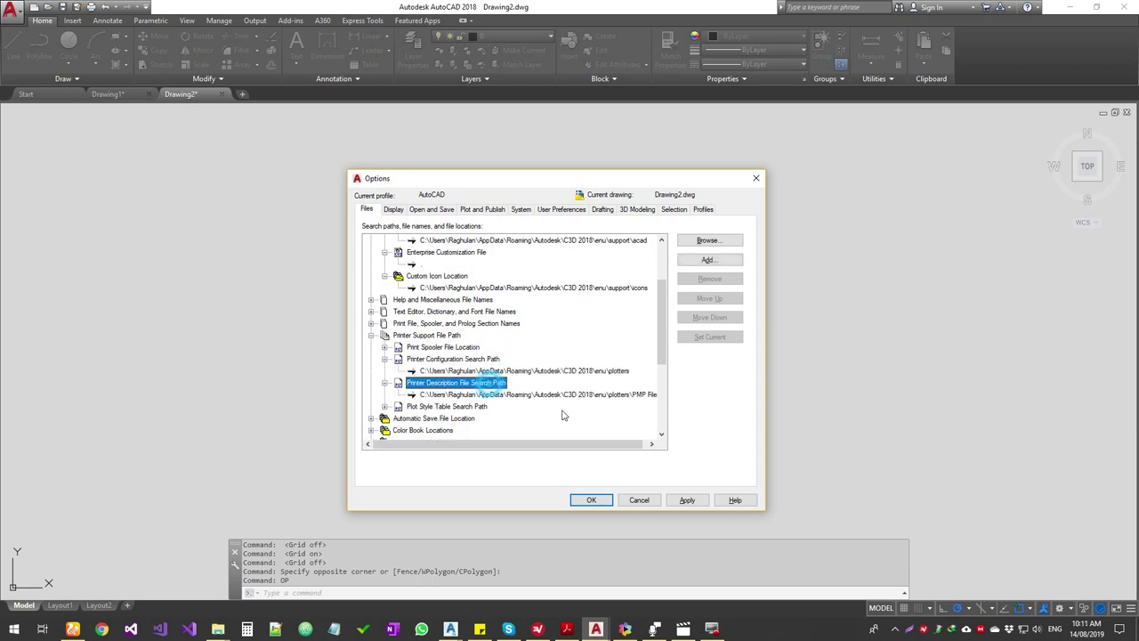
scroll(488, 392, "down", 2)
left_click(466, 336)
double_click(466, 335)
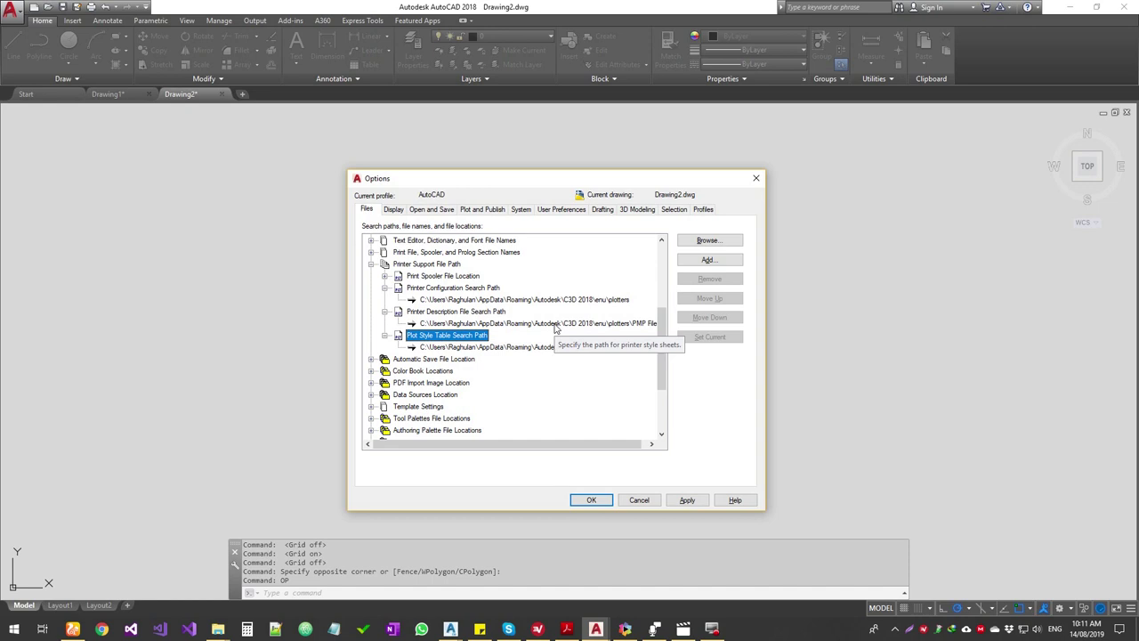
Collapse the printer sub-paths and the whole Printer Support File Path branch
left_click(385, 335)
left_click(385, 311)
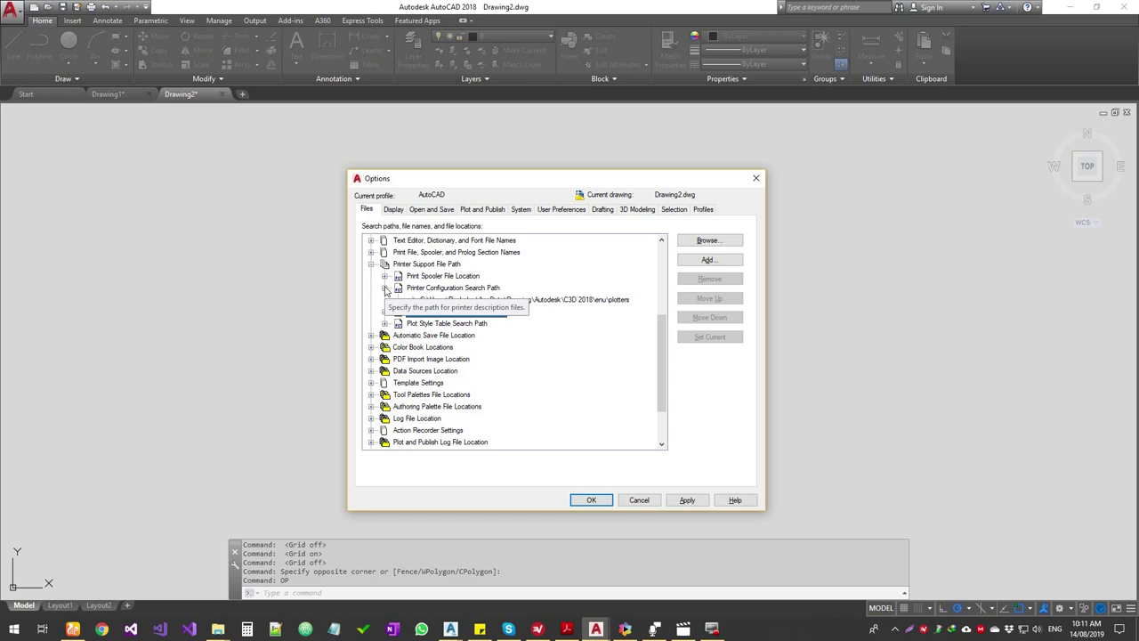
left_click(371, 264)
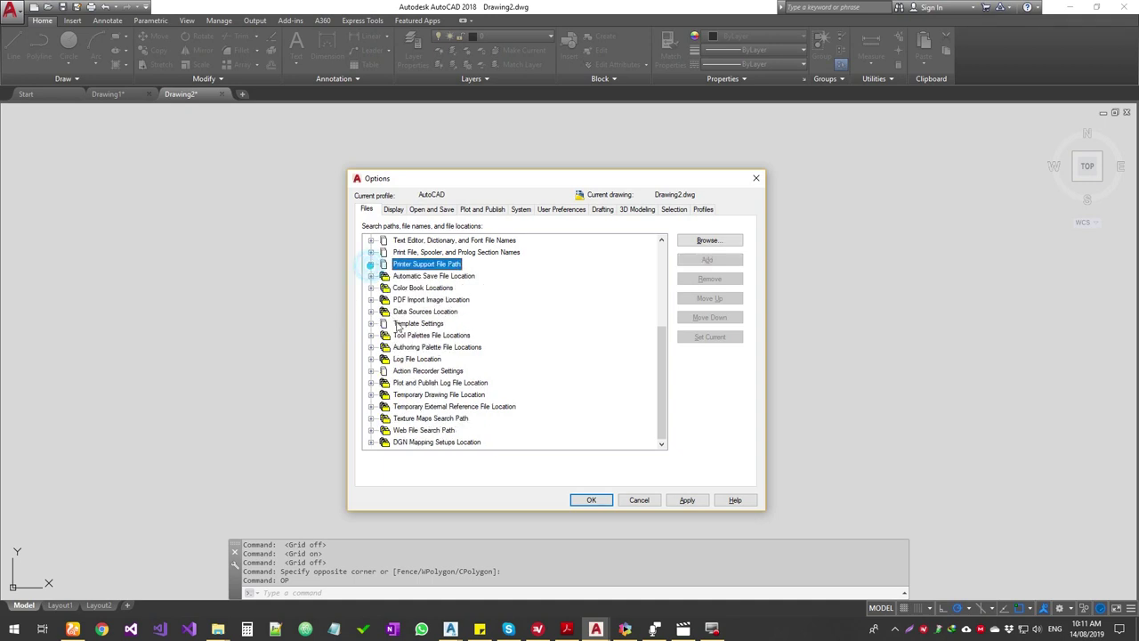
Reveal the Automatic Save File Location temp folder, then browse the Color Book and PDF Import Image locations
left_click(371, 275)
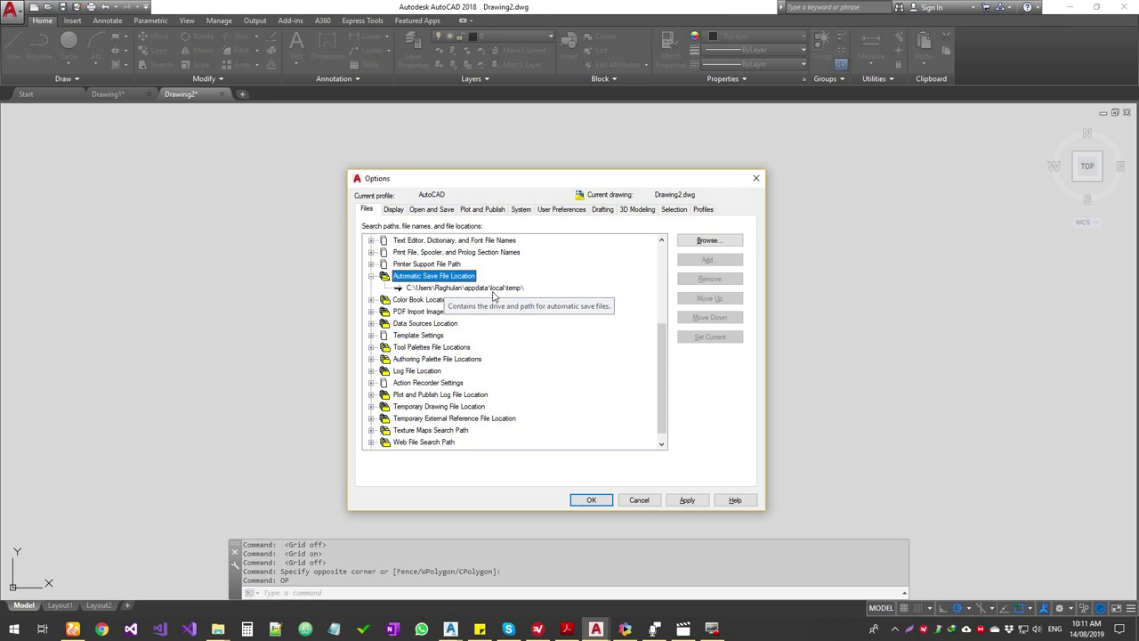
left_click(372, 300)
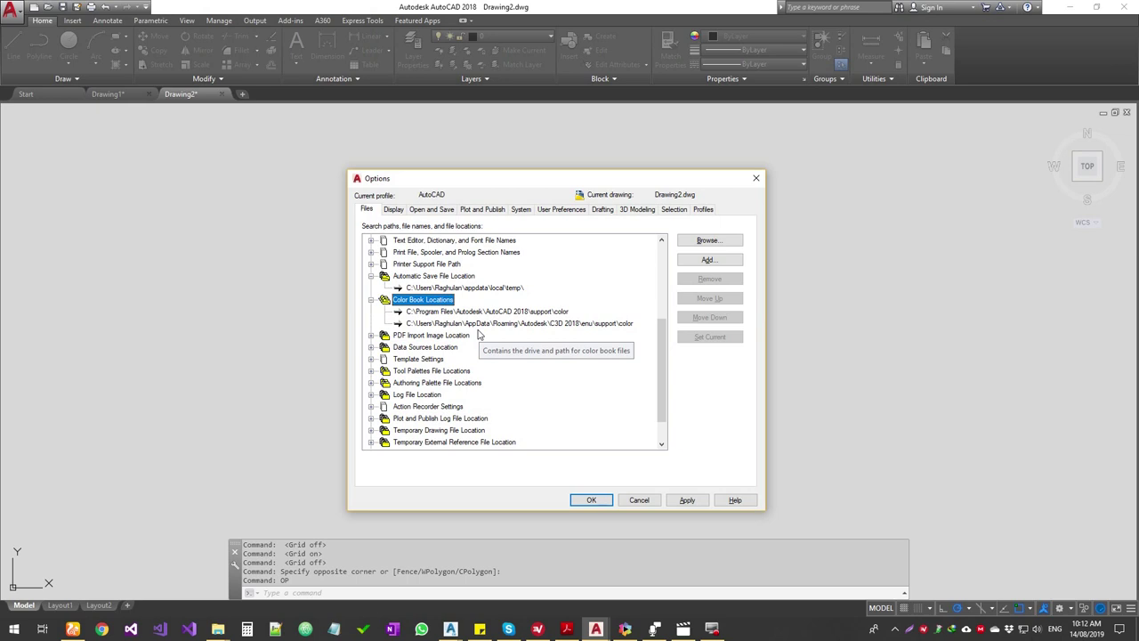
left_click(371, 299)
left_click(371, 311)
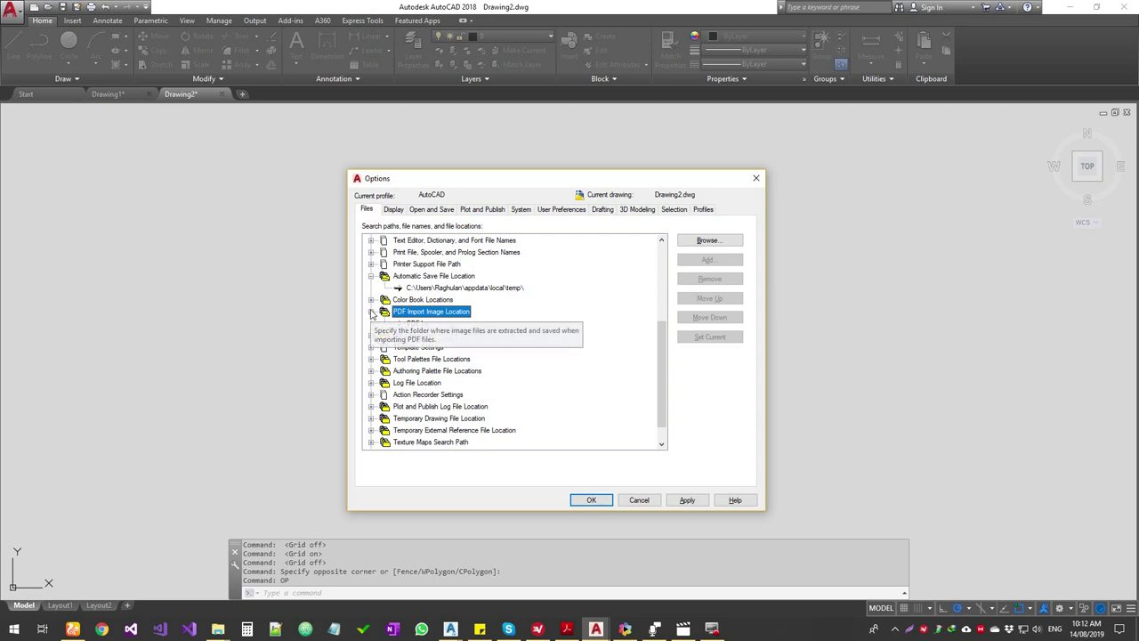
left_click(371, 311)
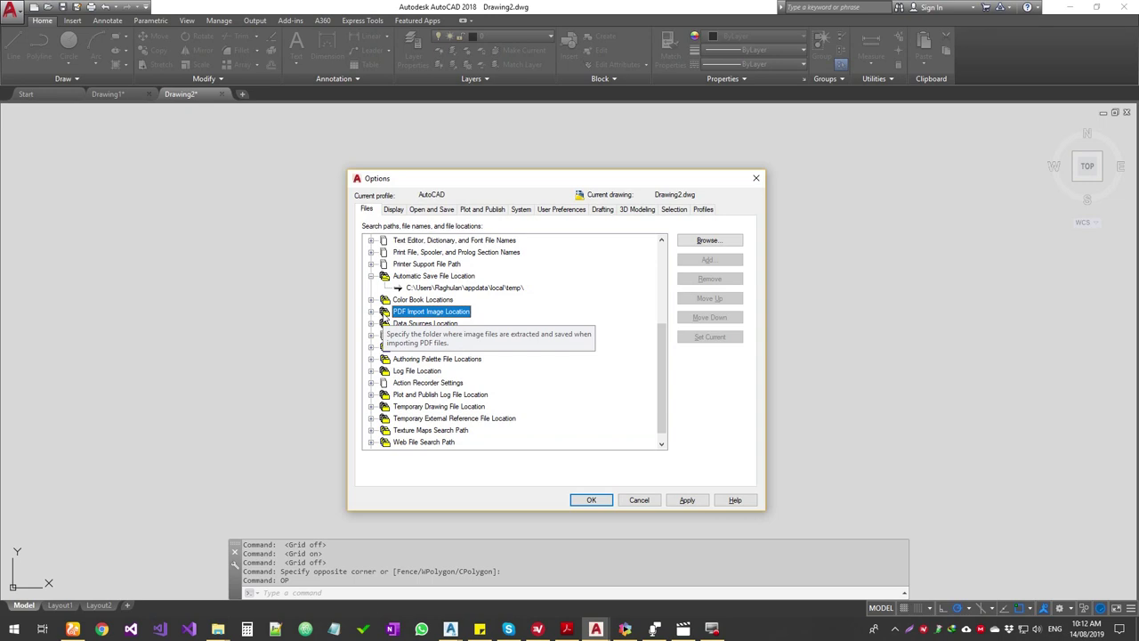
Check the Data Sources Location path, then expand Template Settings to show Drawing Template File Location
left_click(371, 324)
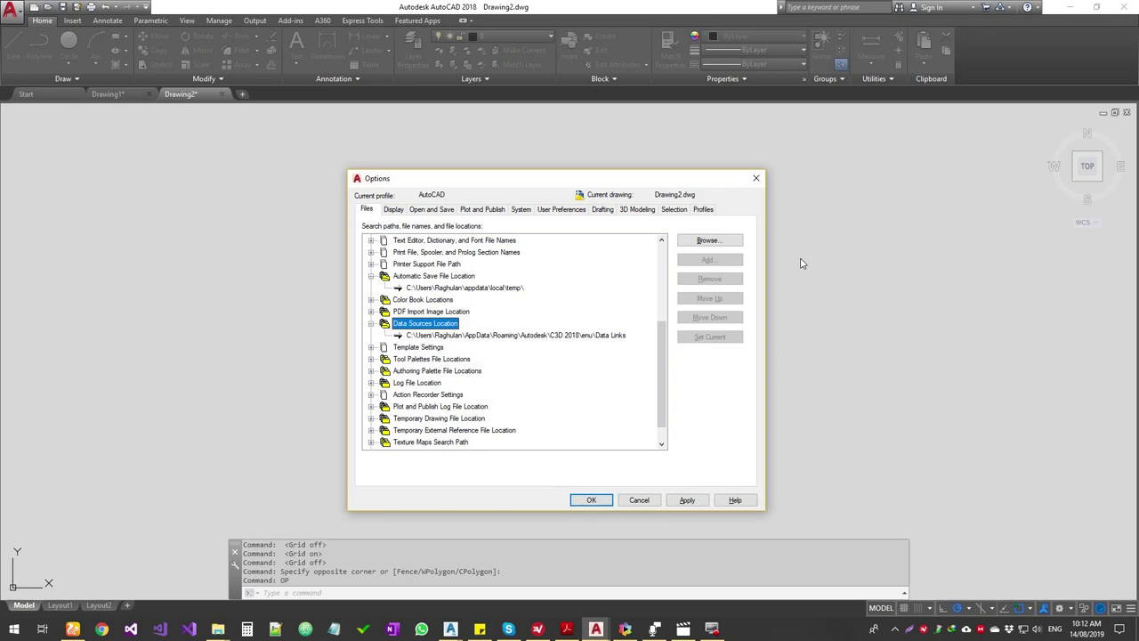
left_click(600, 335)
left_click(371, 323)
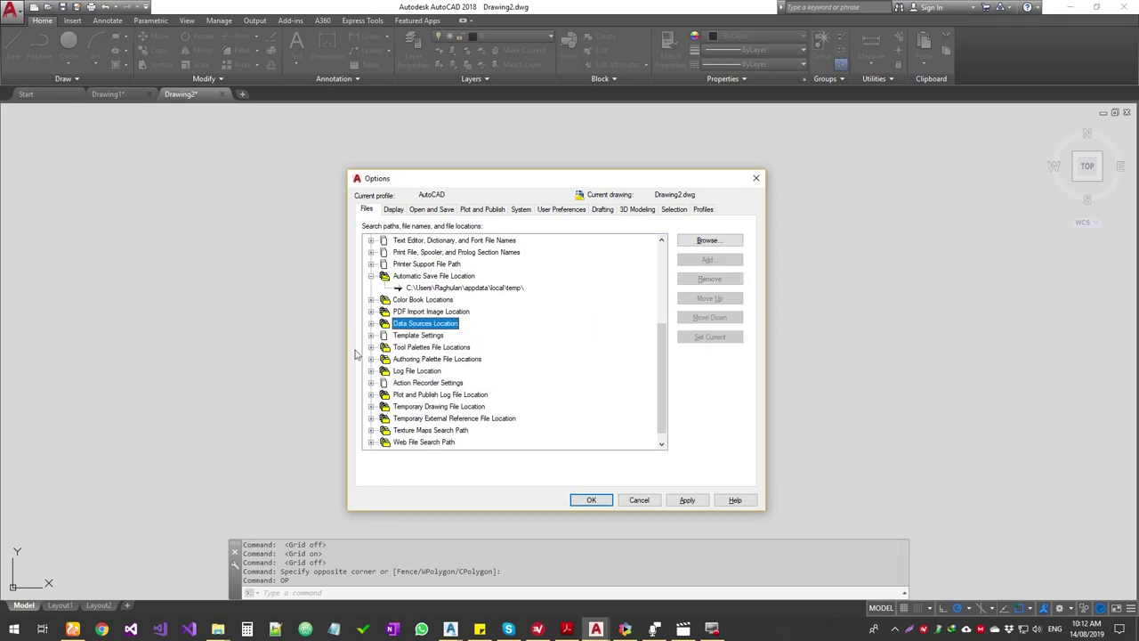
left_click(370, 336)
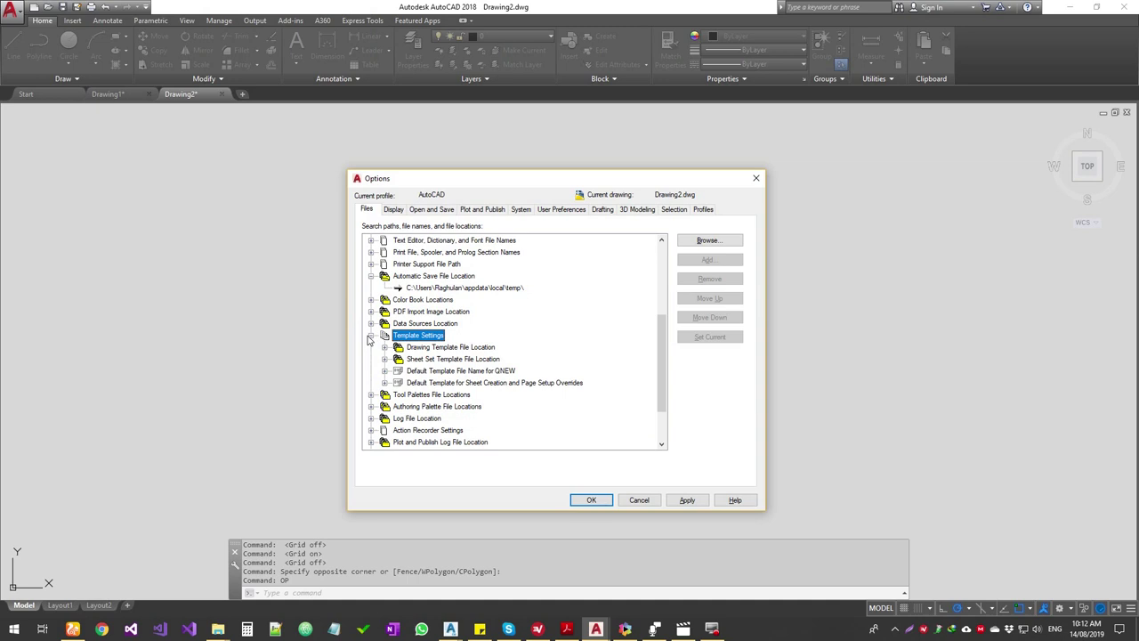
double_click(454, 347)
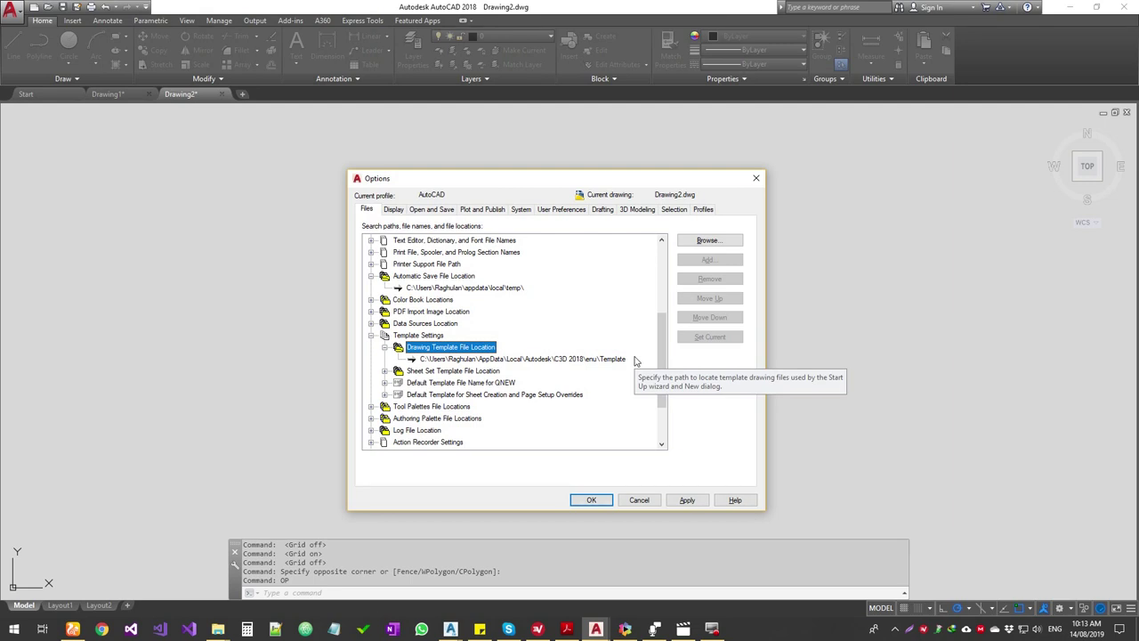
Expand the Sheet Set, QNEW (None) and sheet creation template entries and read their long paths
left_click(384, 370)
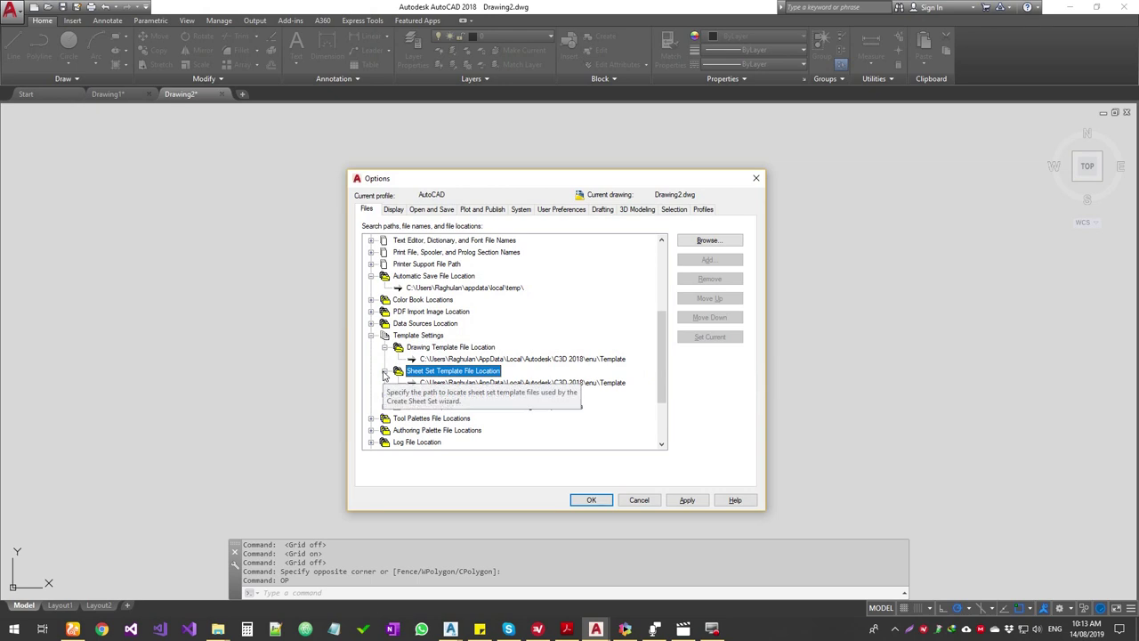
left_click(597, 384)
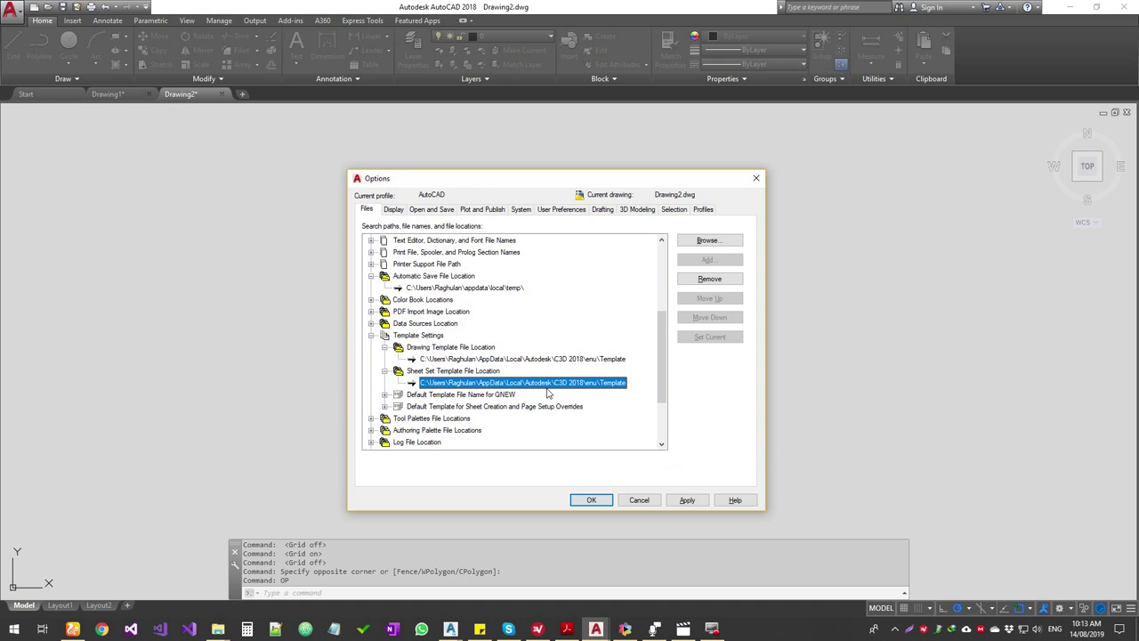
double_click(471, 395)
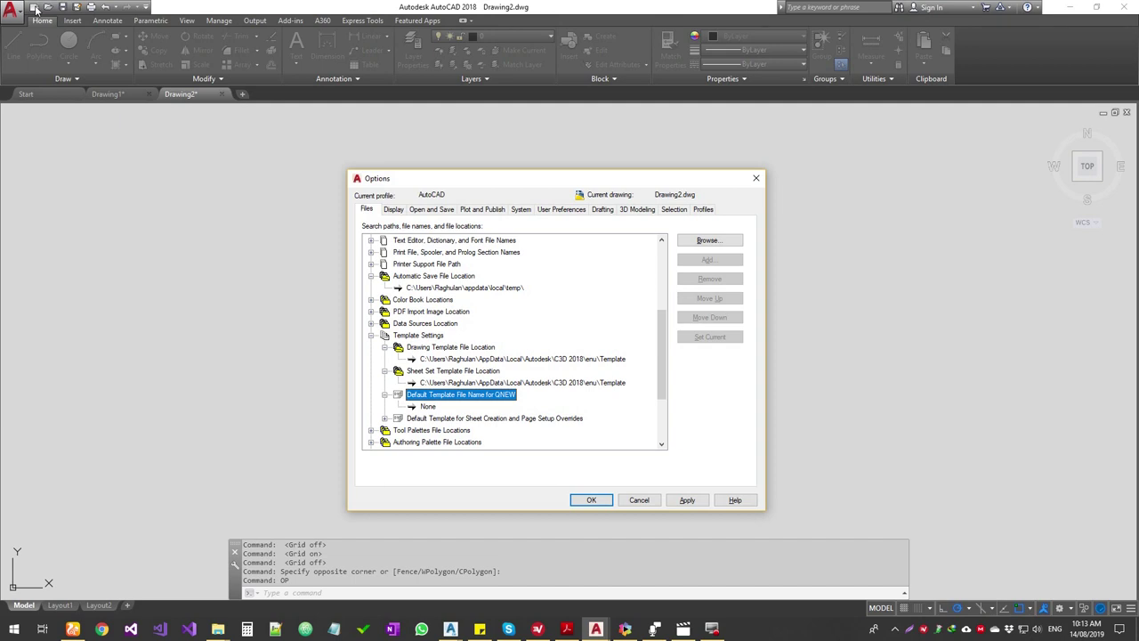
left_click(386, 418)
scroll(489, 414, "down", 2)
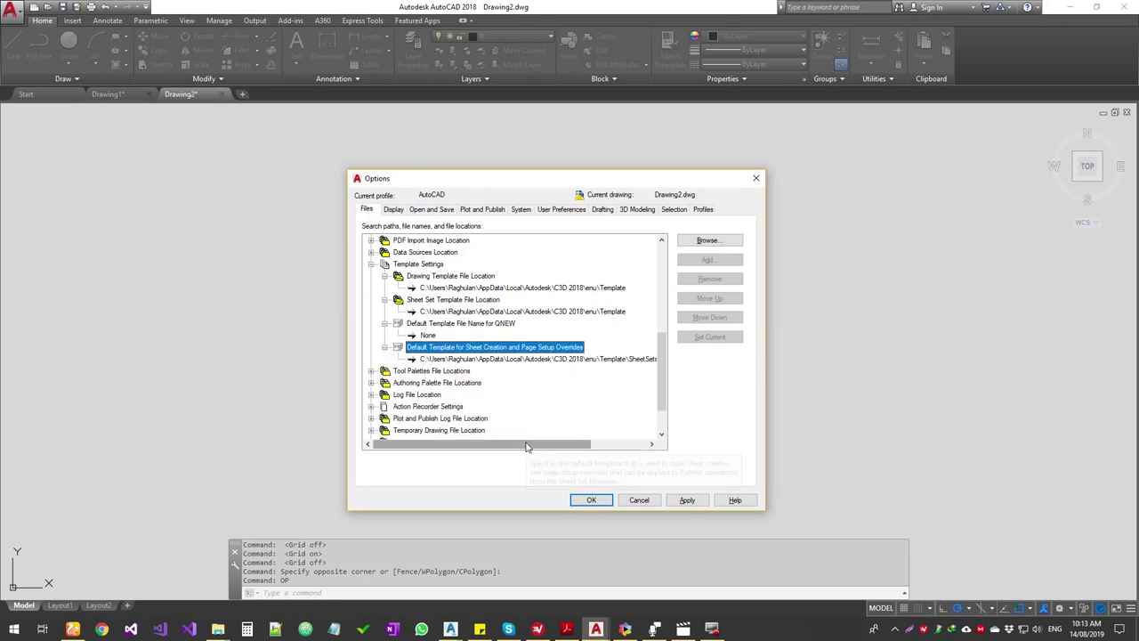
left_click(526, 444)
left_click_drag(525, 444, 616, 443)
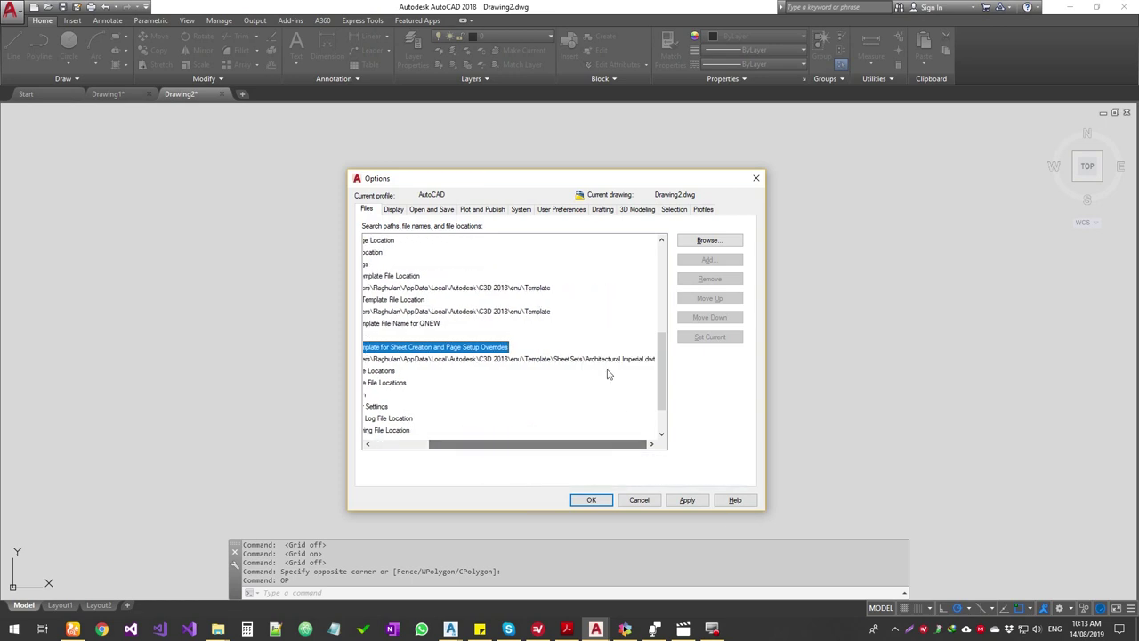
left_click_drag(537, 445, 420, 449)
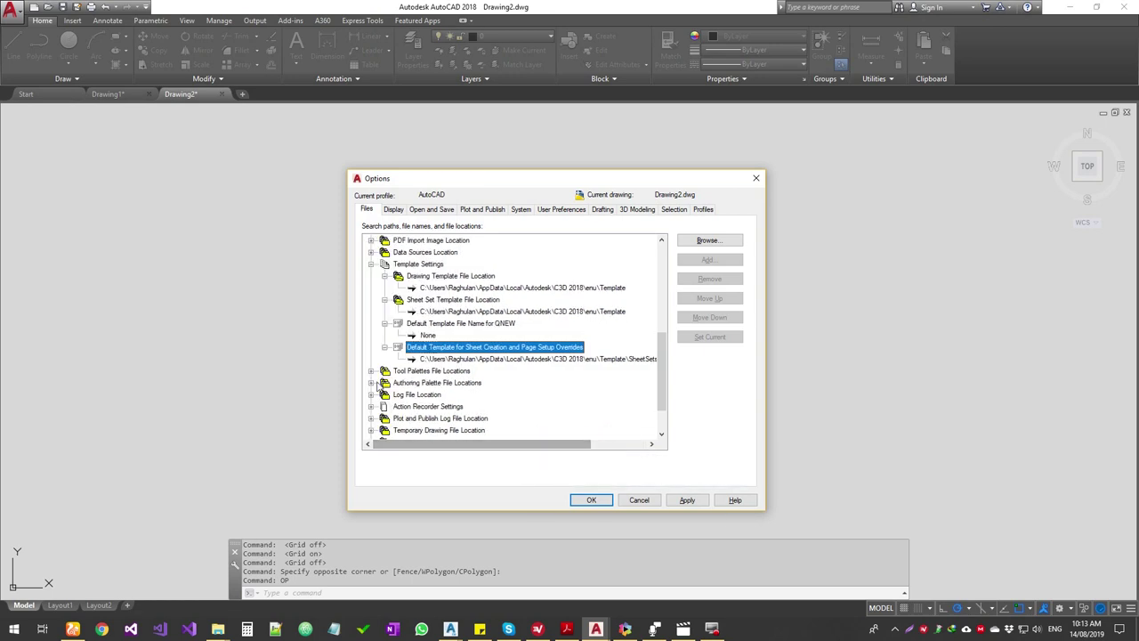
Expand Tool Palettes File Locations to show its support\ToolPalette path
left_click(371, 370)
left_click(523, 385)
left_click_drag(528, 445, 469, 452)
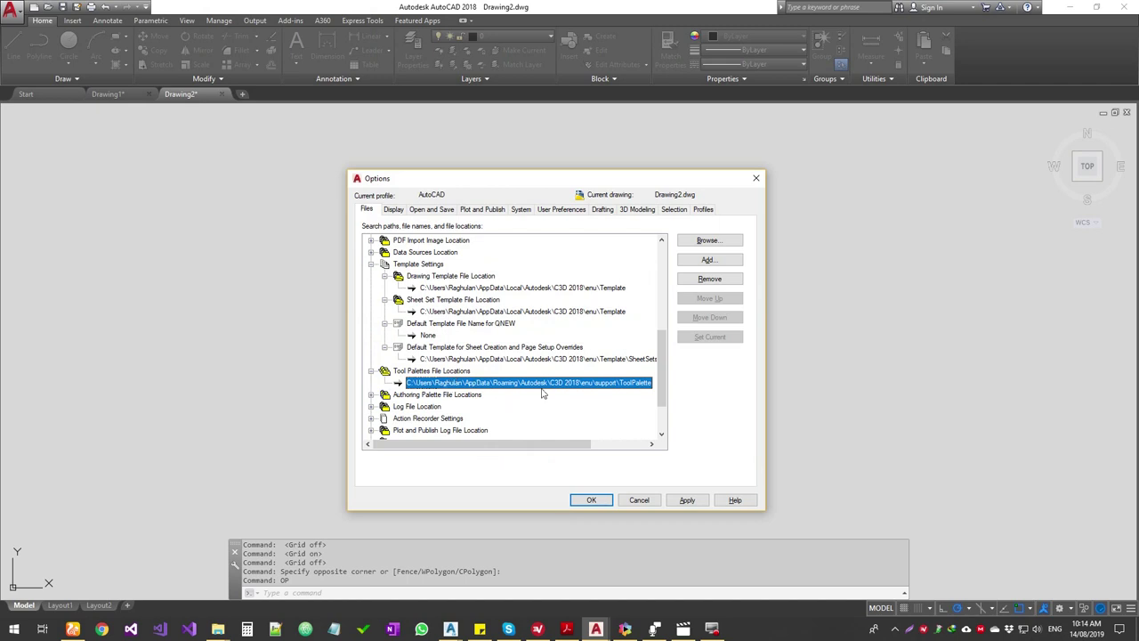
Expand Authoring Palette File Locations, Log File Location and Action Recorder Settings to reveal their paths
left_click(371, 394)
scroll(472, 424, "down", 2)
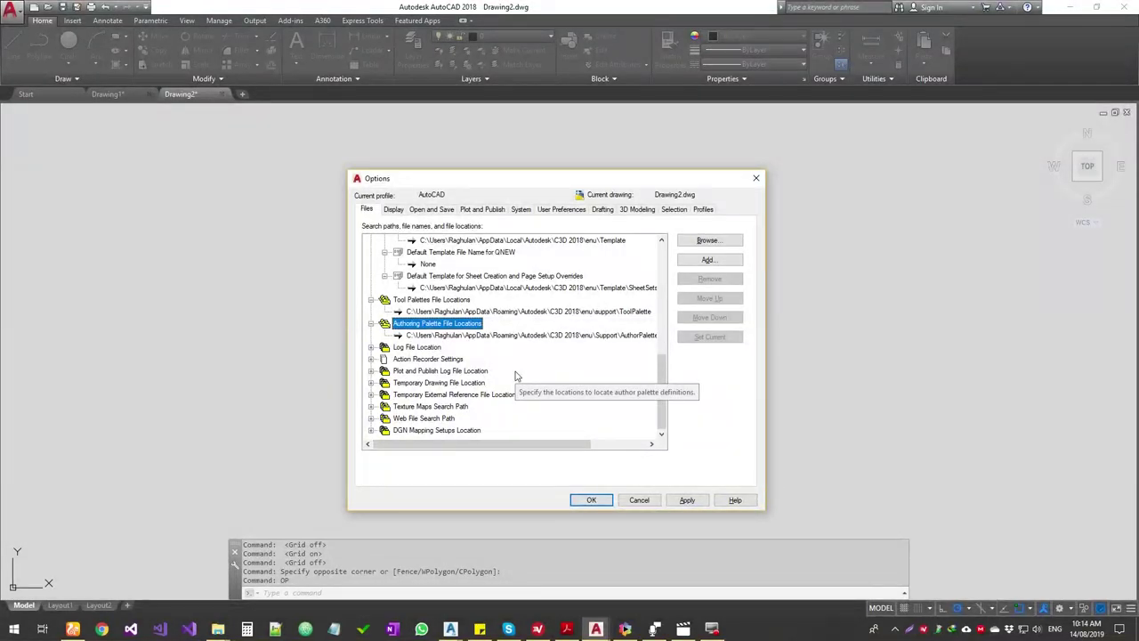
left_click(373, 347)
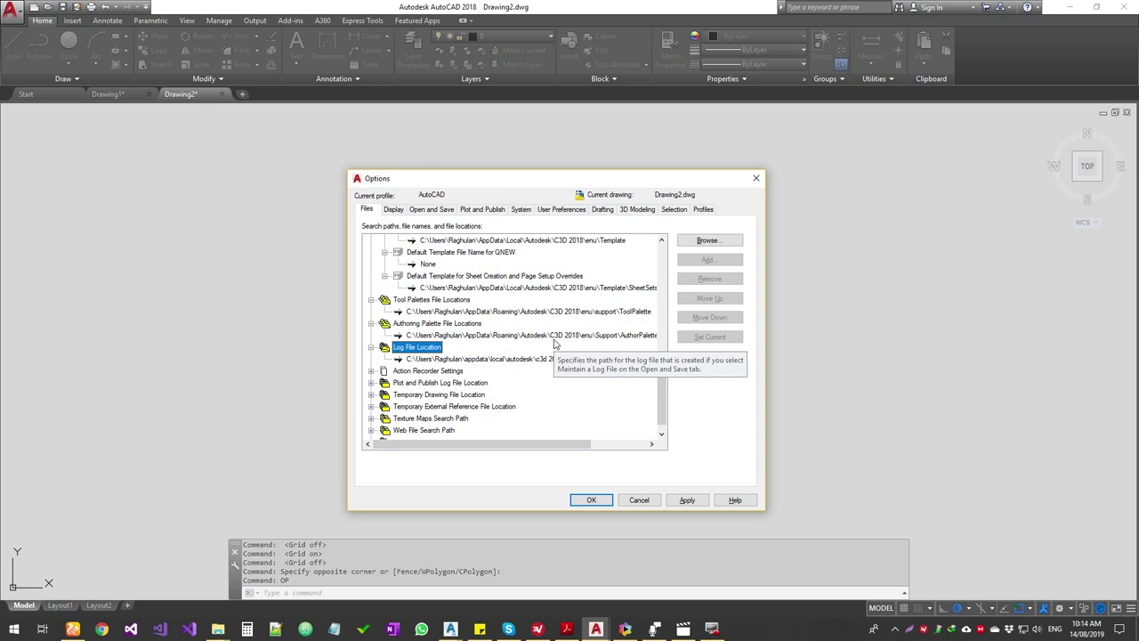
double_click(376, 372)
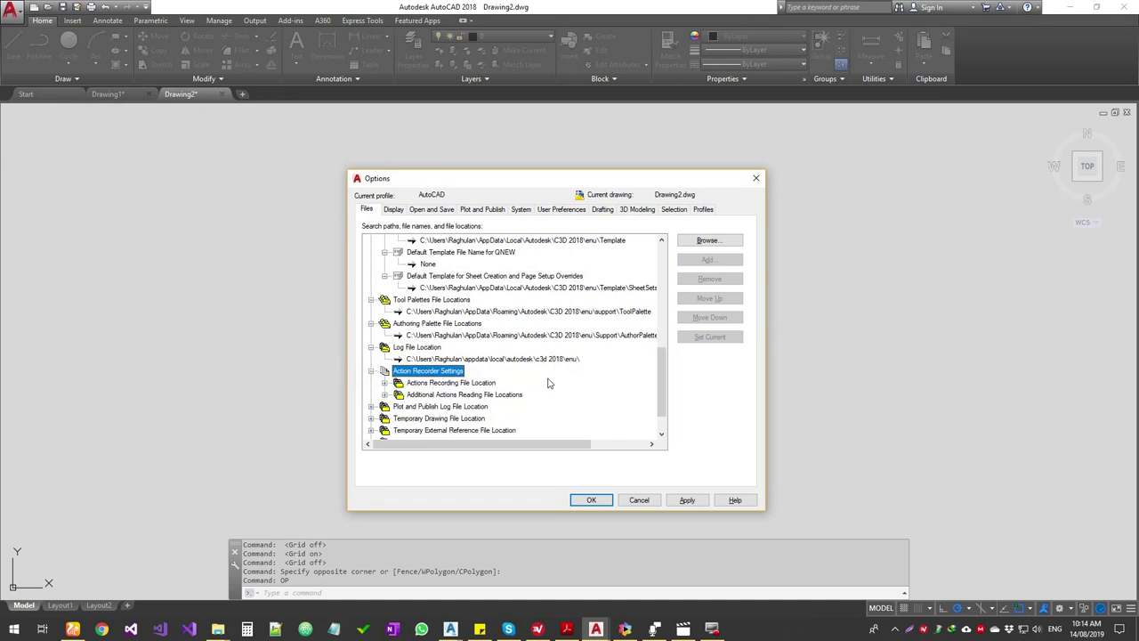
Expand Plot and Publish Log File Location, showing its AppData\Local\Autodesk\C3D 2018\enu path
scroll(549, 379, "down", 1)
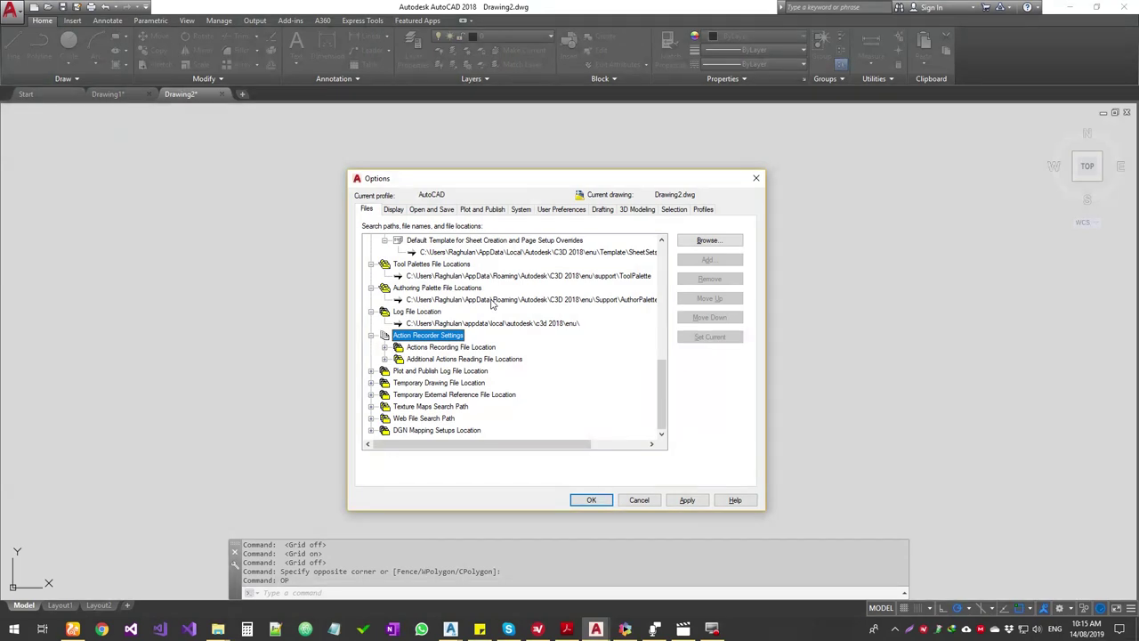
double_click(445, 371)
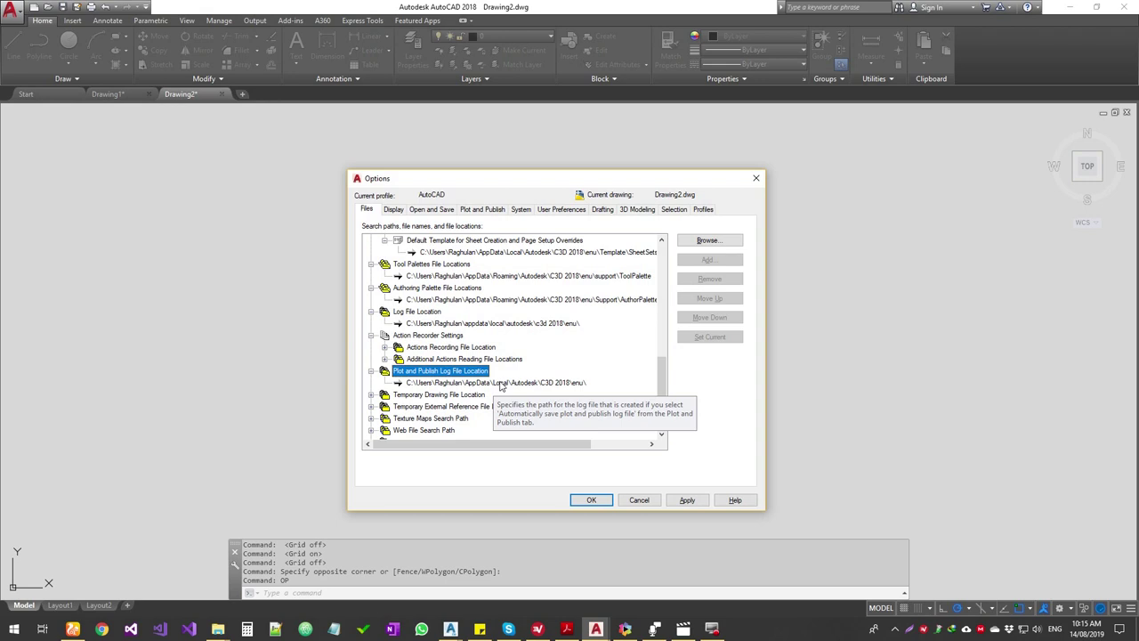
left_click(500, 384)
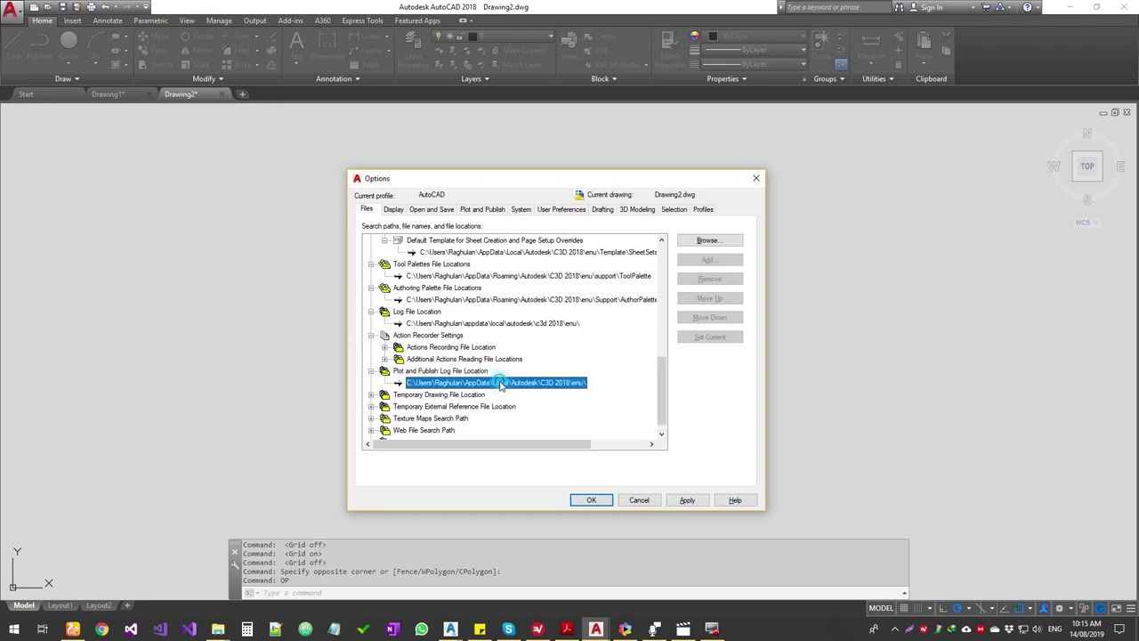
Expand Temporary Drawing, Temporary External Reference and Texture Maps Search Path to show their folders
left_click(371, 395)
scroll(530, 410, "down", 1)
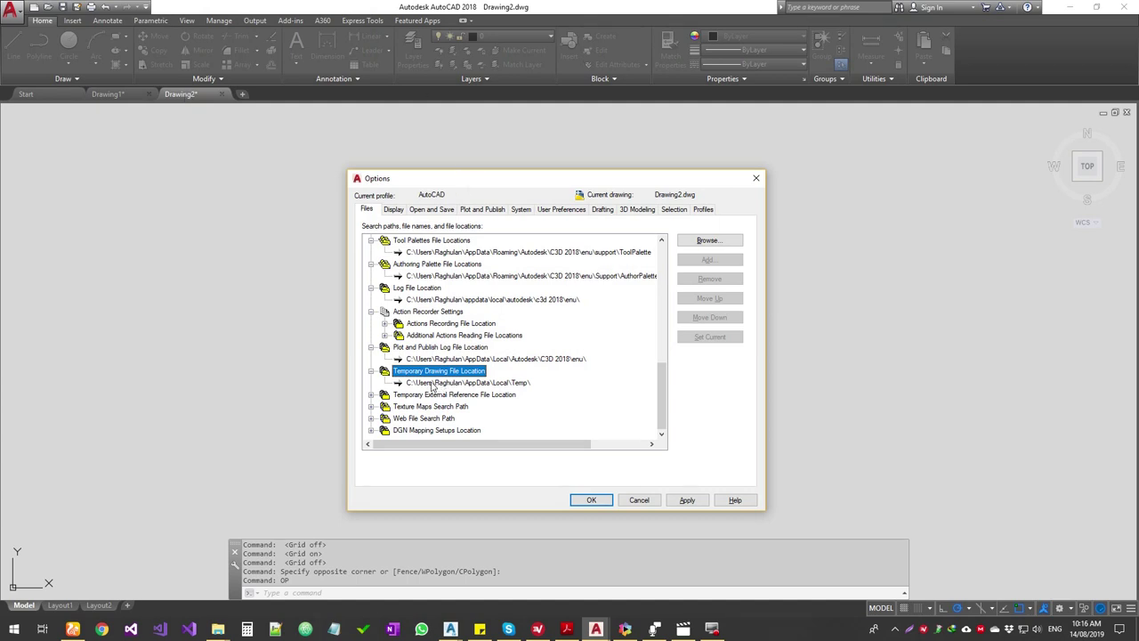
left_click(372, 395)
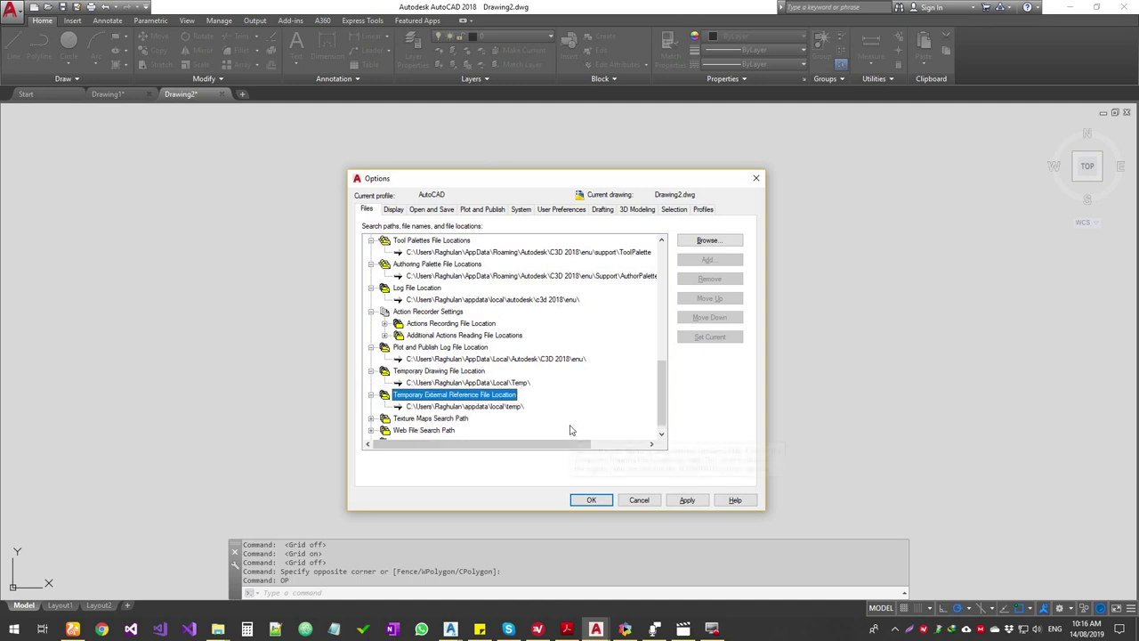
scroll(569, 426, "down", 1)
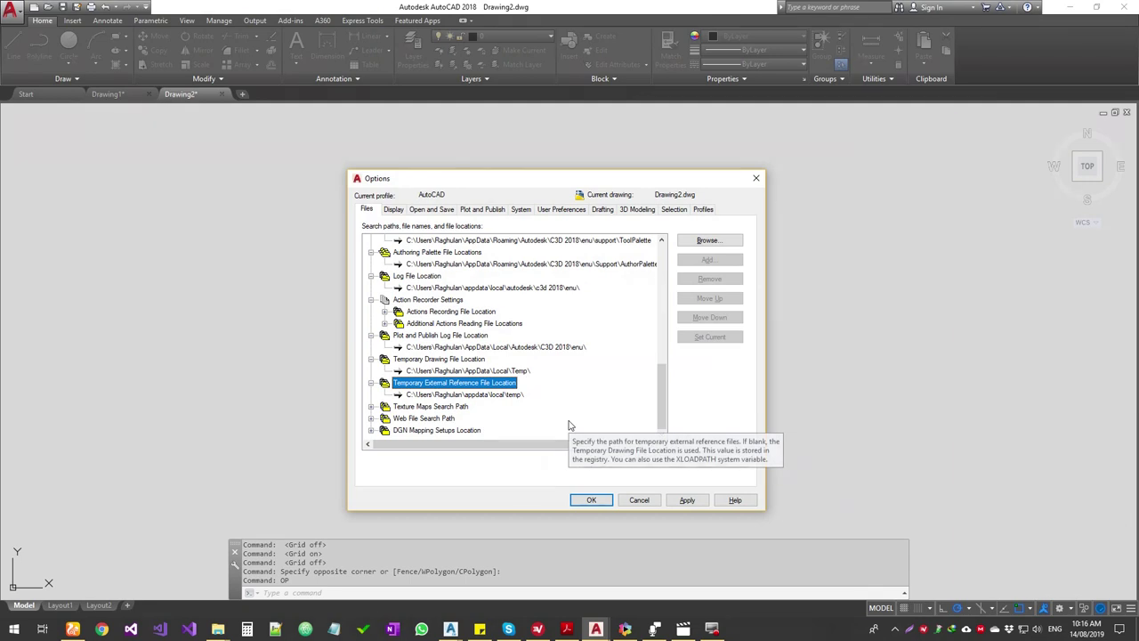
left_click(371, 407)
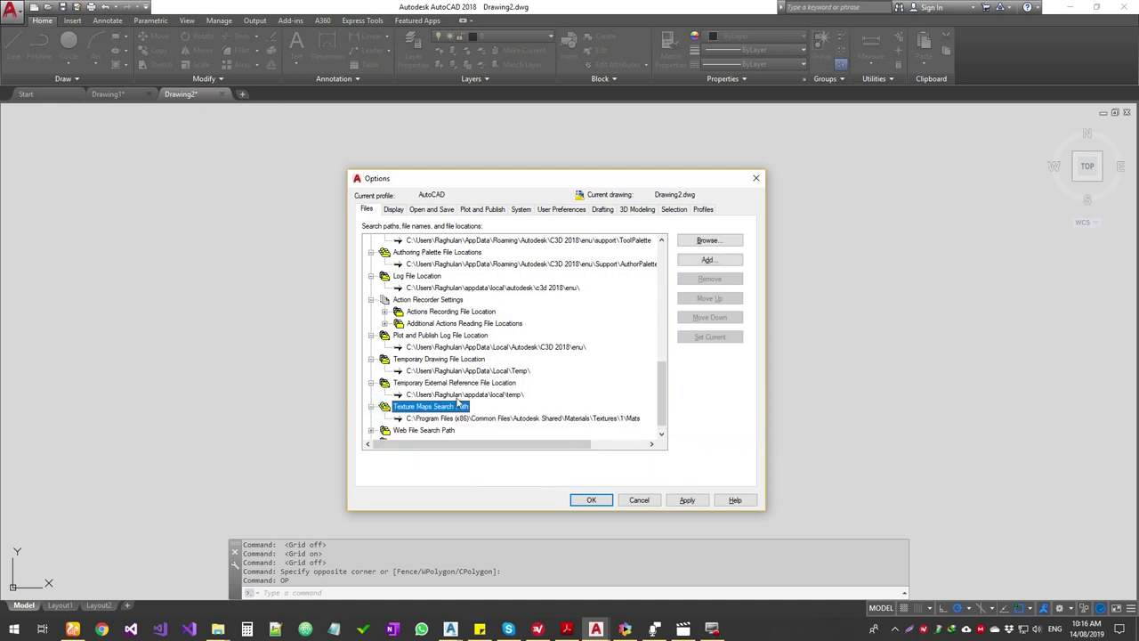
scroll(458, 405, "down", 1)
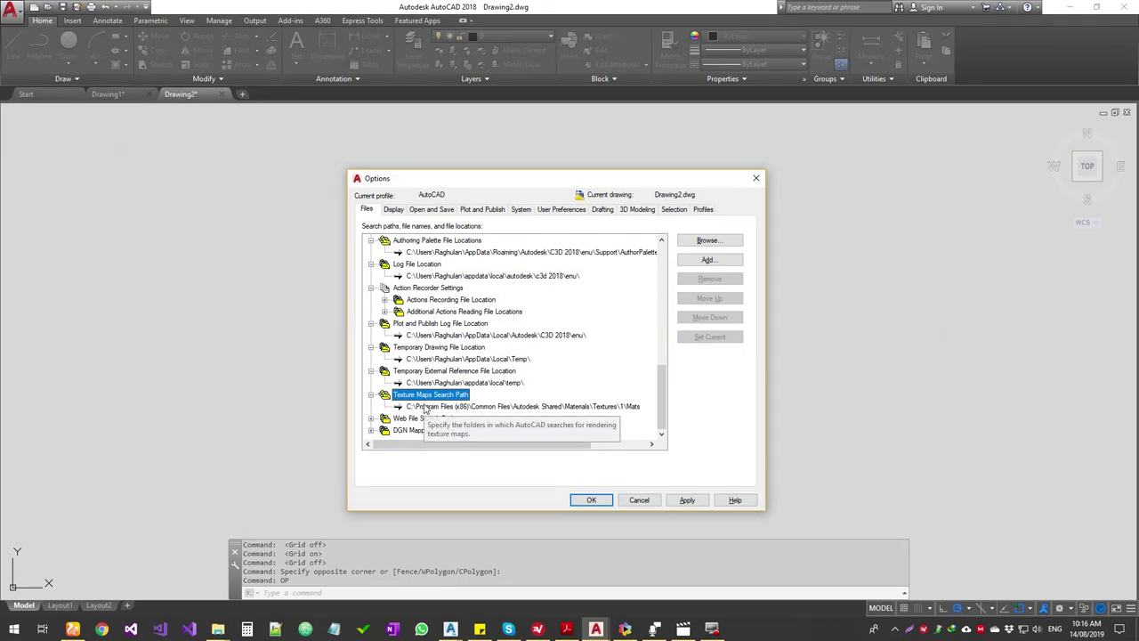
Expand Web File Search Path and DGN Mapping Setups Location, then go to the Display tab
left_click(371, 419)
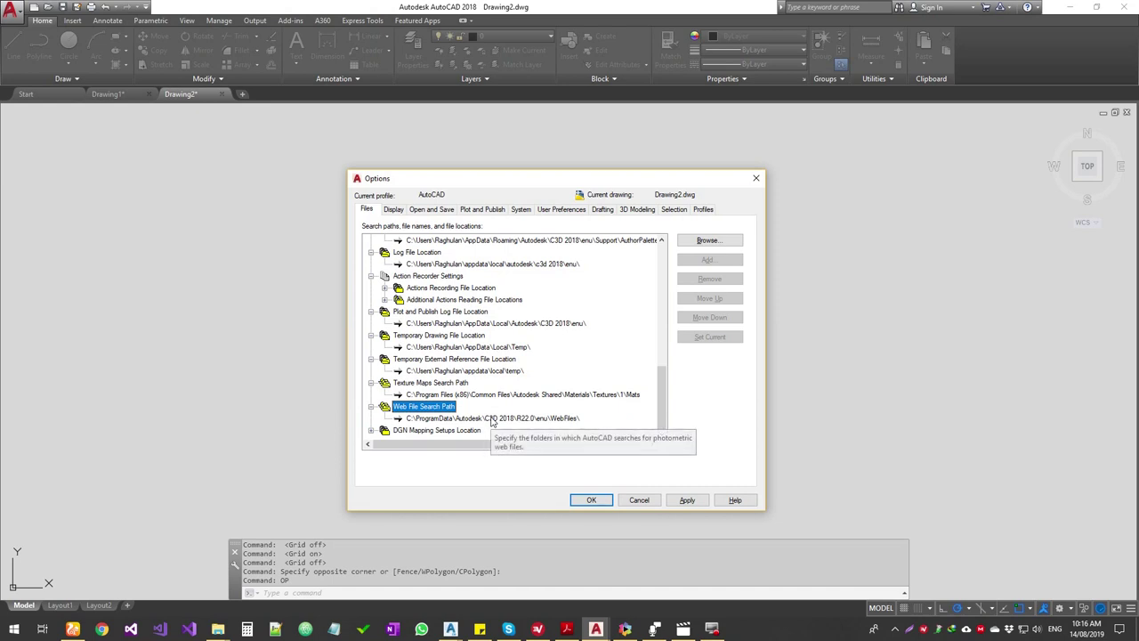
left_click(490, 418)
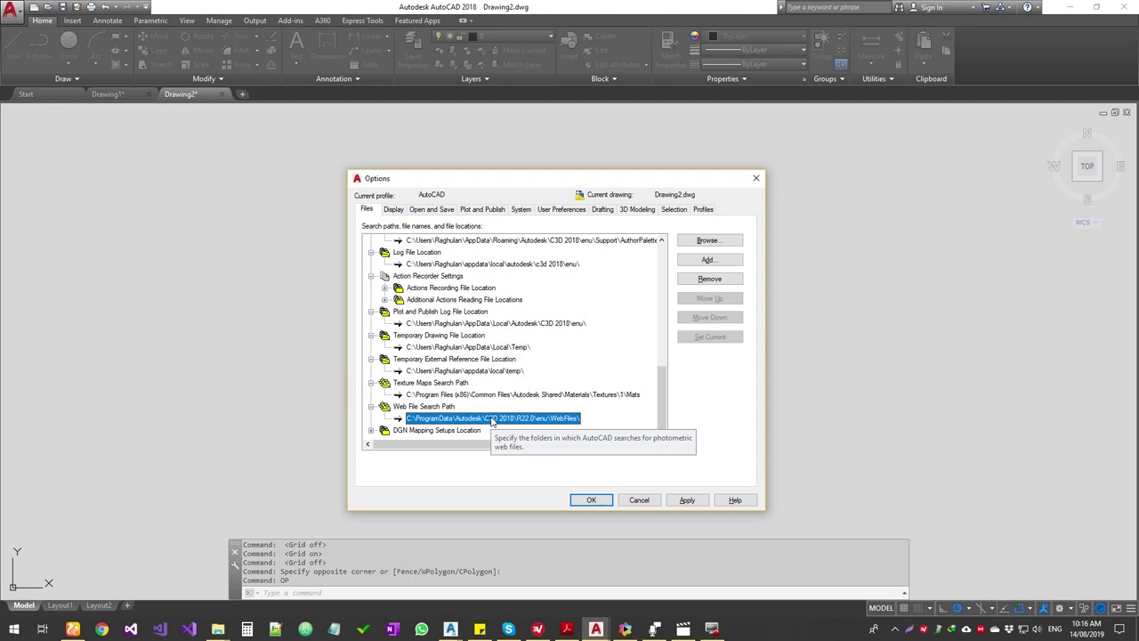
double_click(436, 429)
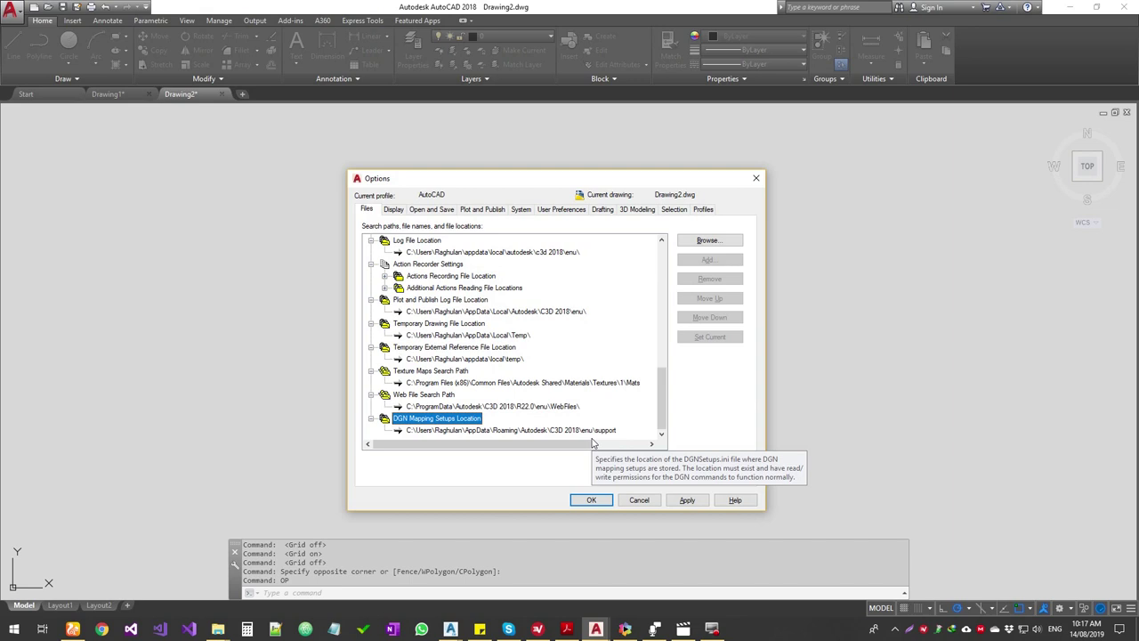
left_click(392, 211)
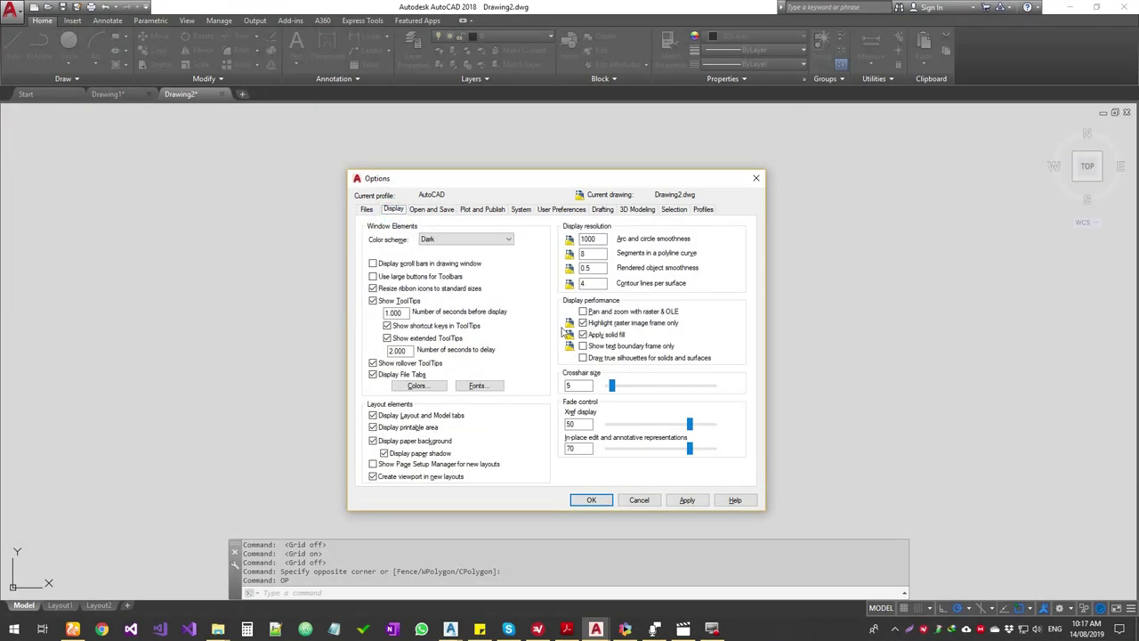
Keep the Dark colour scheme and turn on 'Display scroll bars in drawing window'
left_click_drag(505, 181, 442, 130)
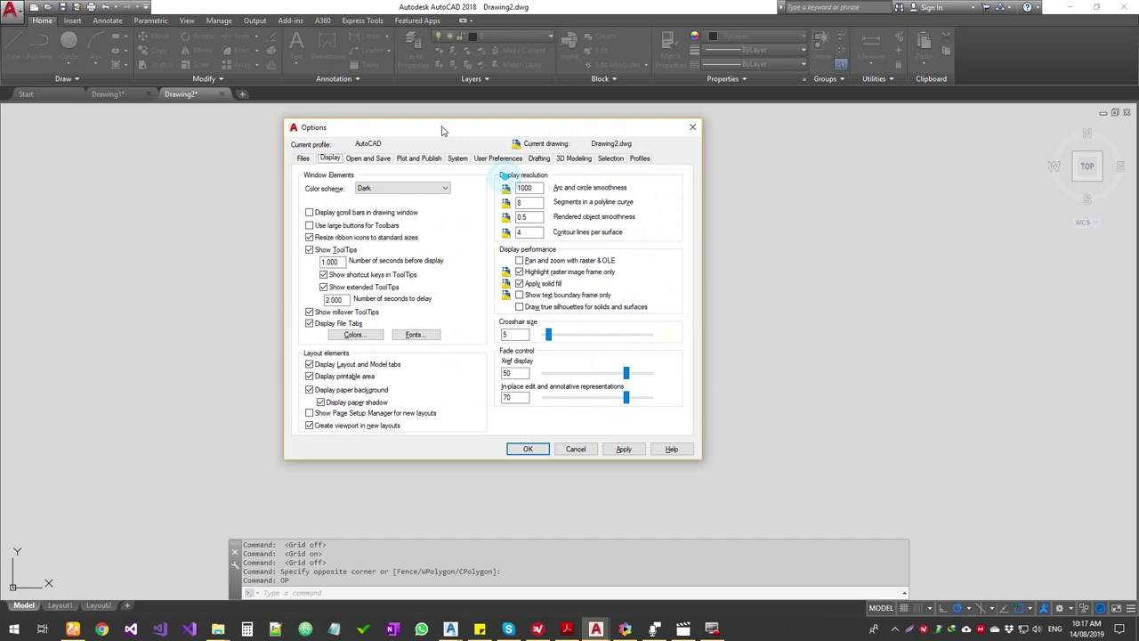
left_click(383, 188)
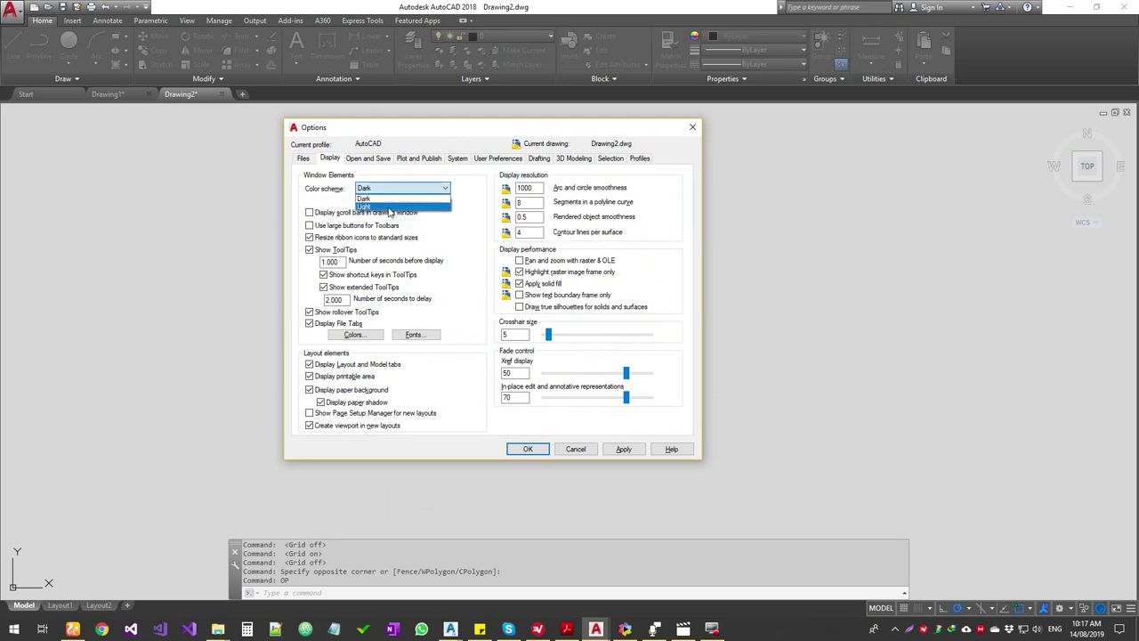
left_click(394, 199)
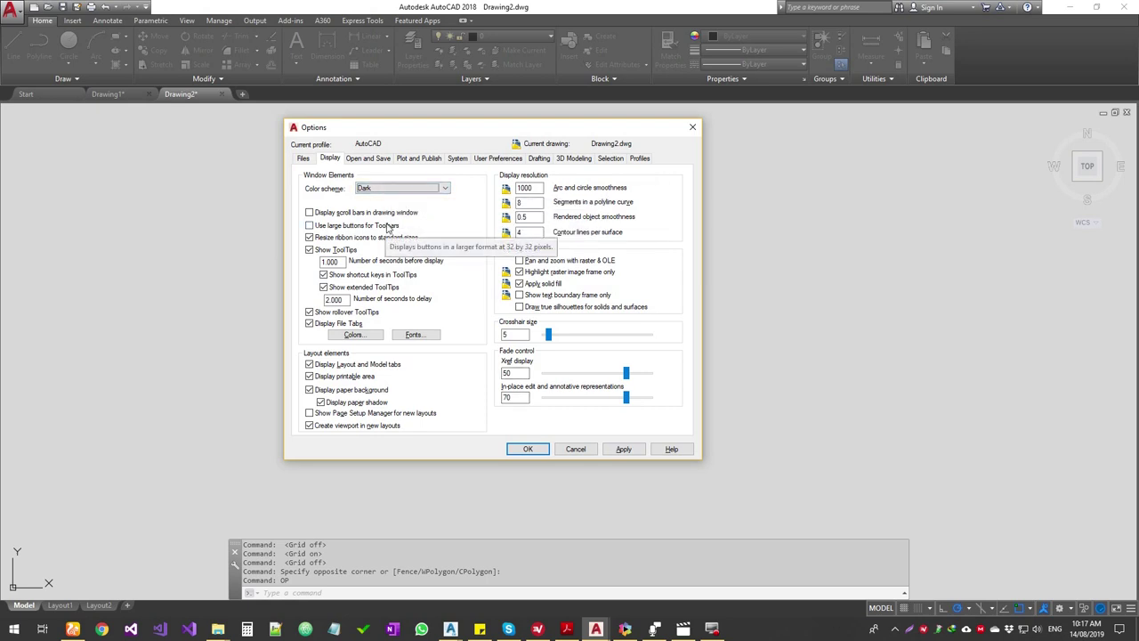
left_click(392, 214)
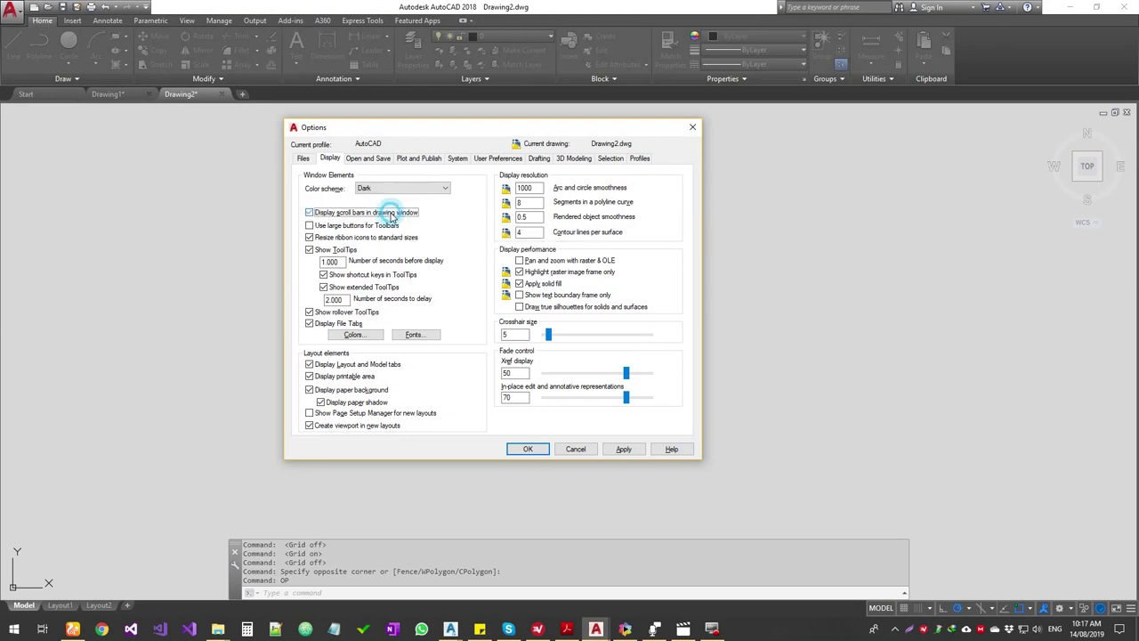
Apply drawing-window scroll bars, then switch them back off and apply again
left_click(623, 448)
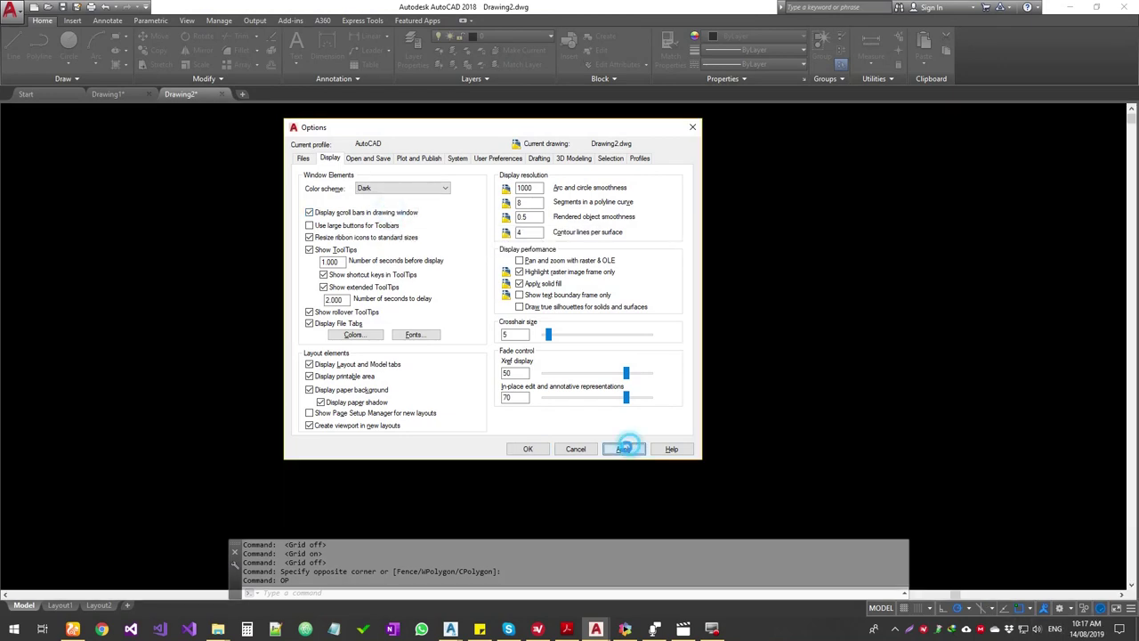
left_click(311, 214)
left_click(621, 448)
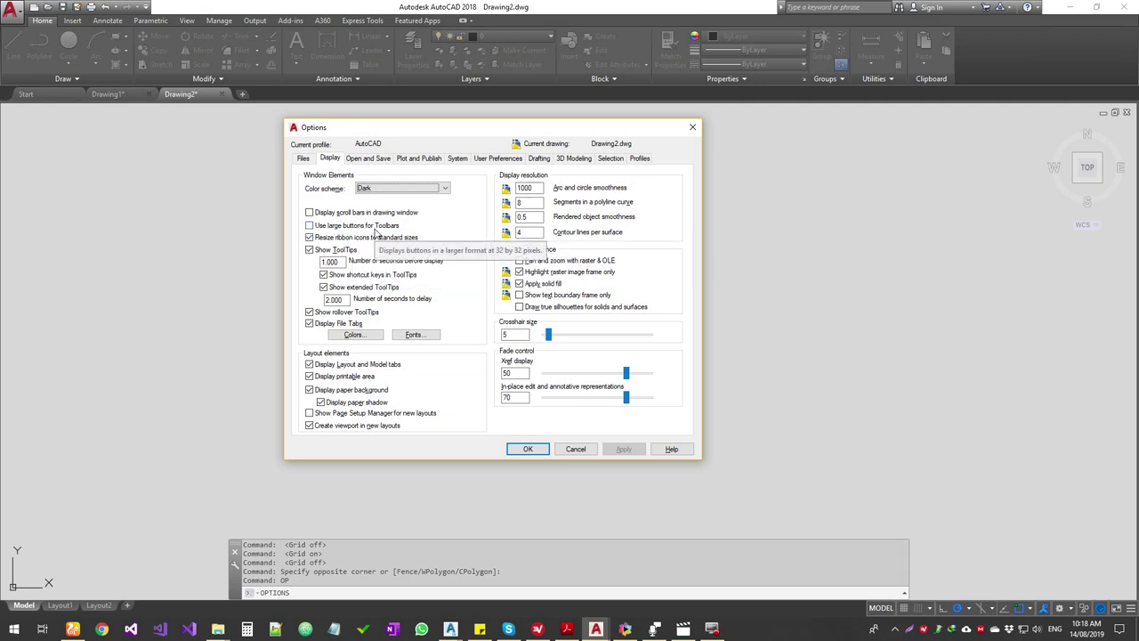
double_click(343, 262)
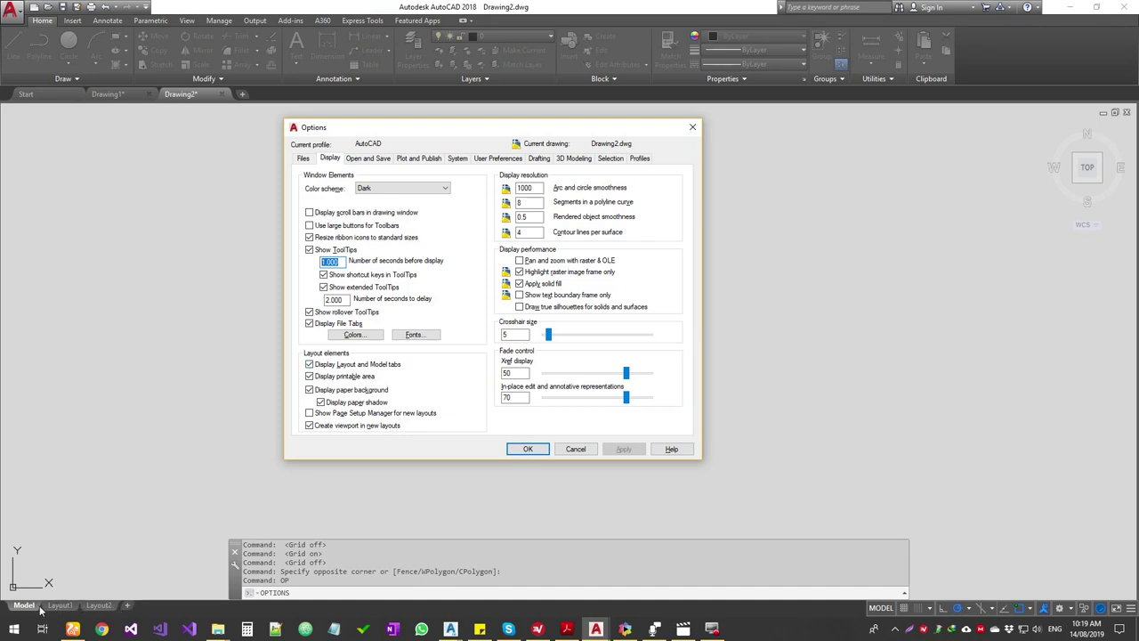
left_click(340, 365)
left_click(635, 449)
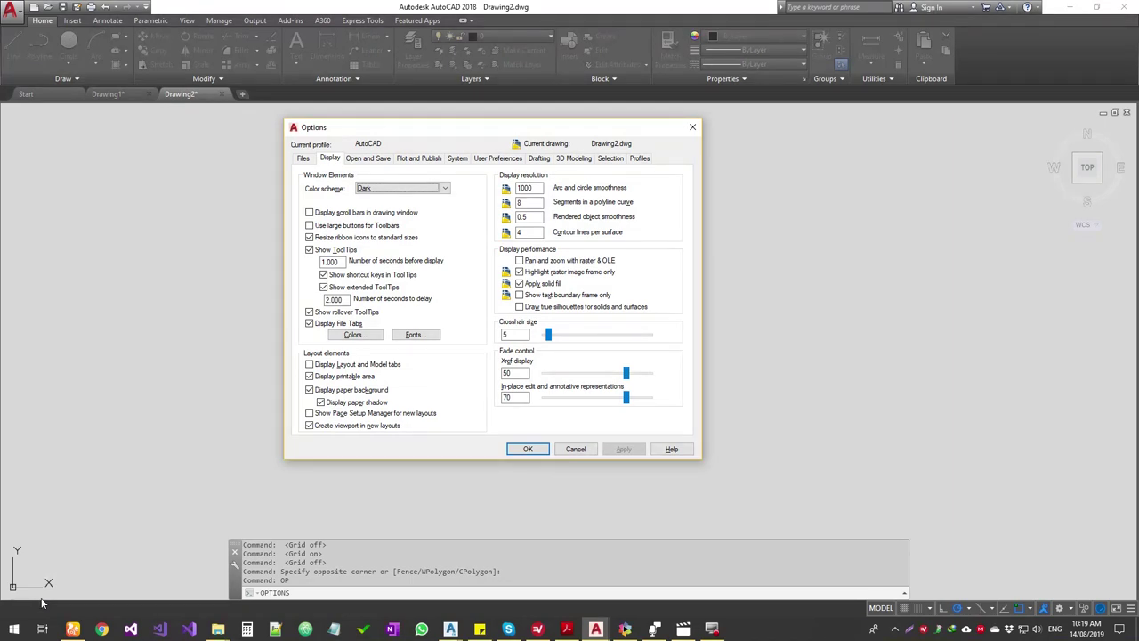
left_click(331, 367)
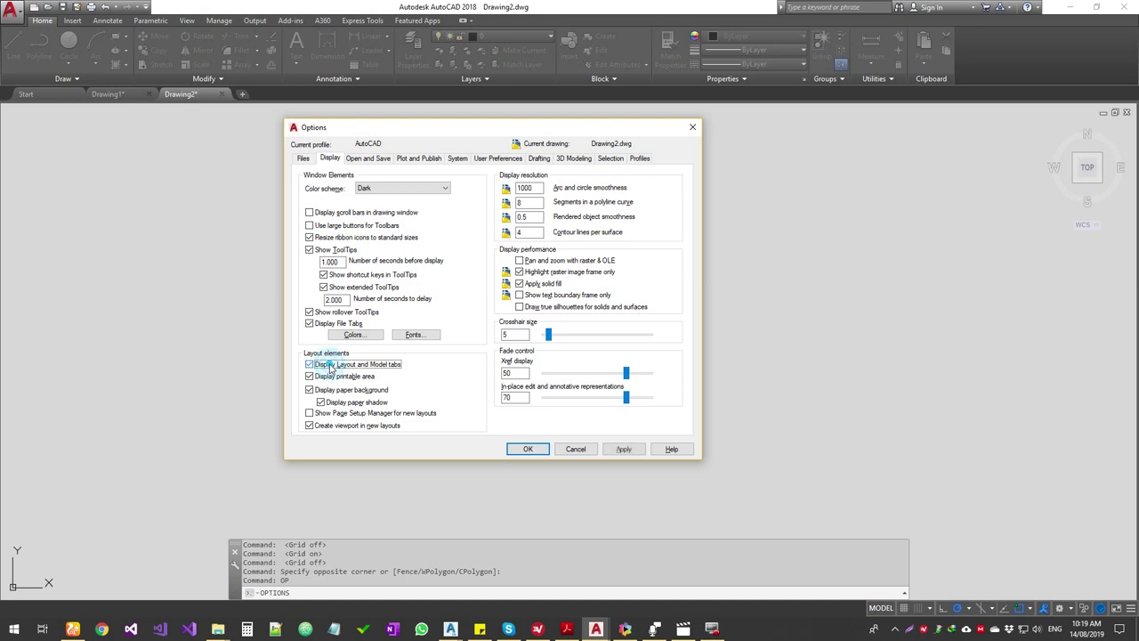
left_click(626, 450)
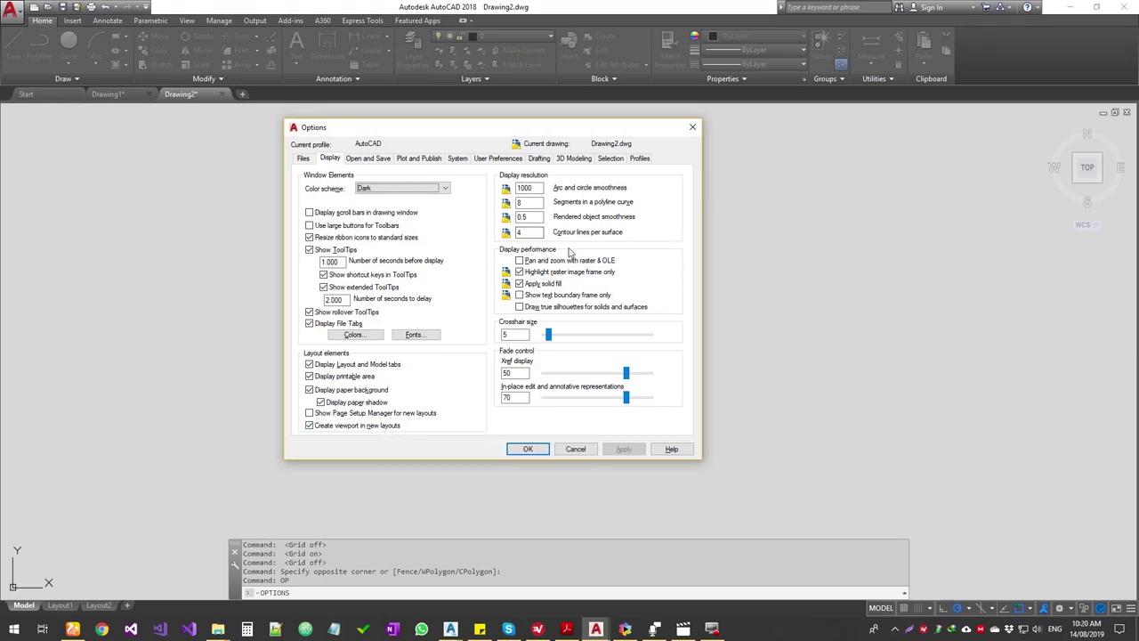
Correct arc and circle smoothness from the out-of-range 22000 to 20000 and apply it
double_click(525, 188)
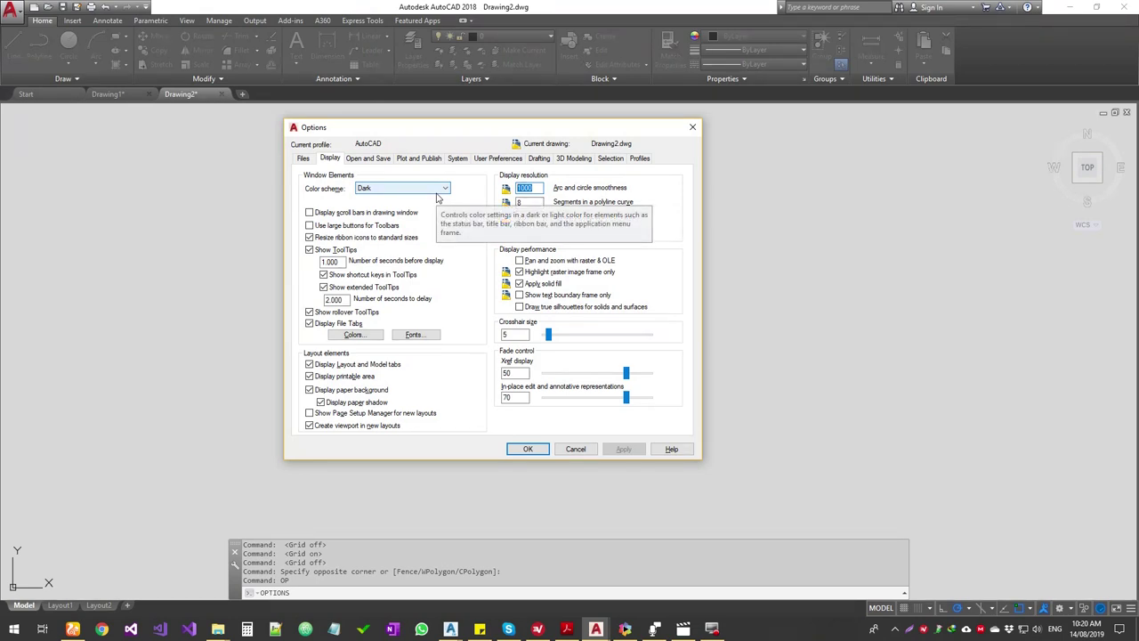
type("22000")
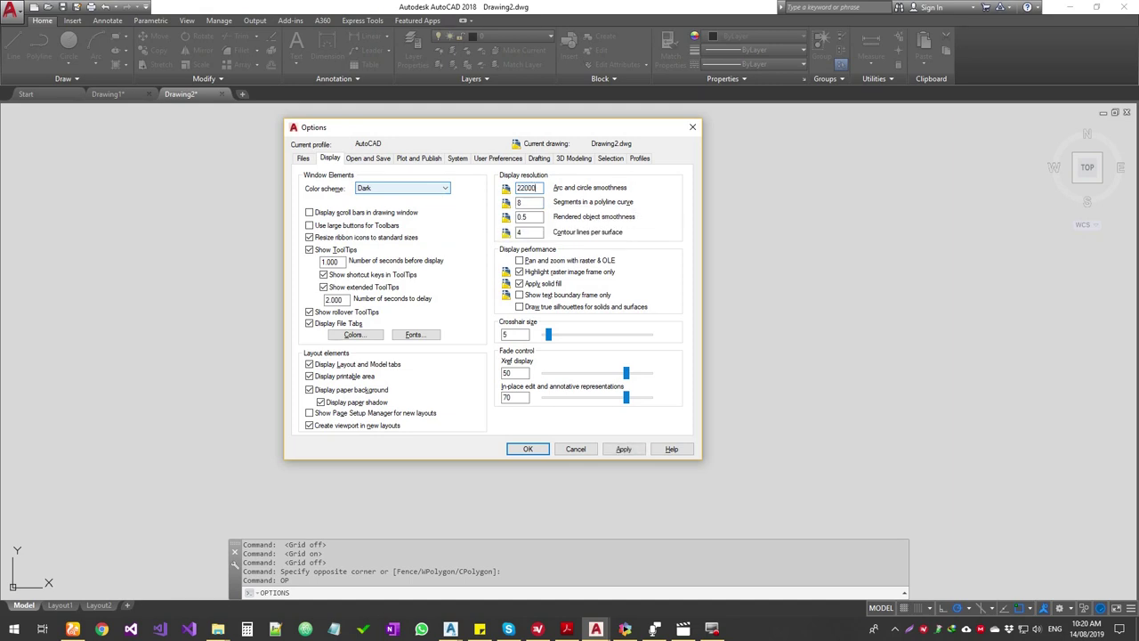
key("Tab")
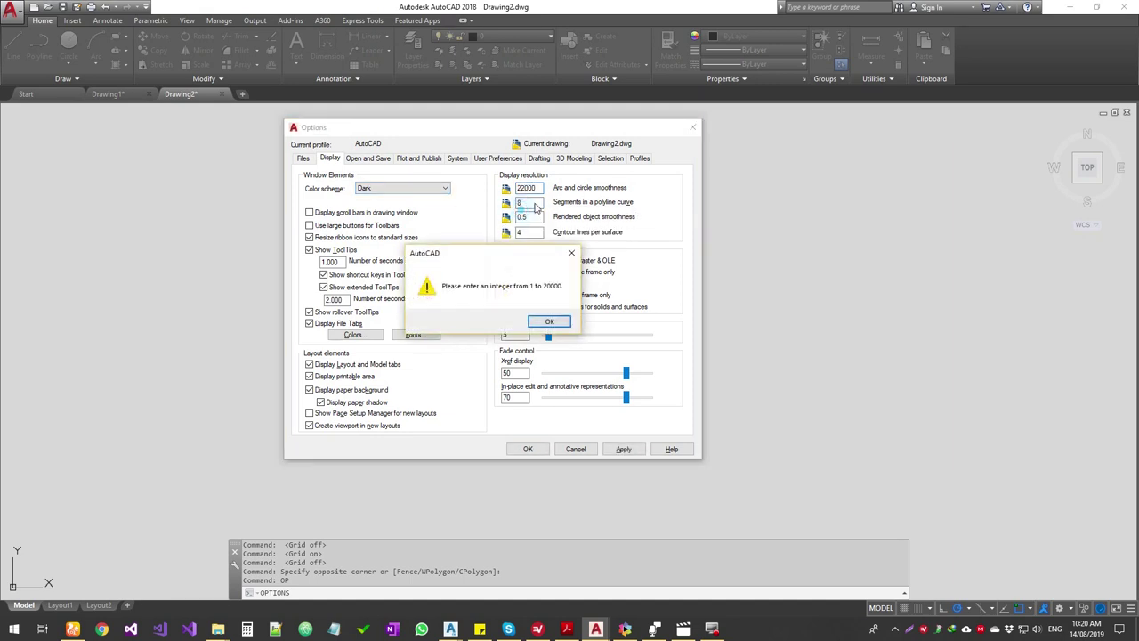
left_click(549, 322)
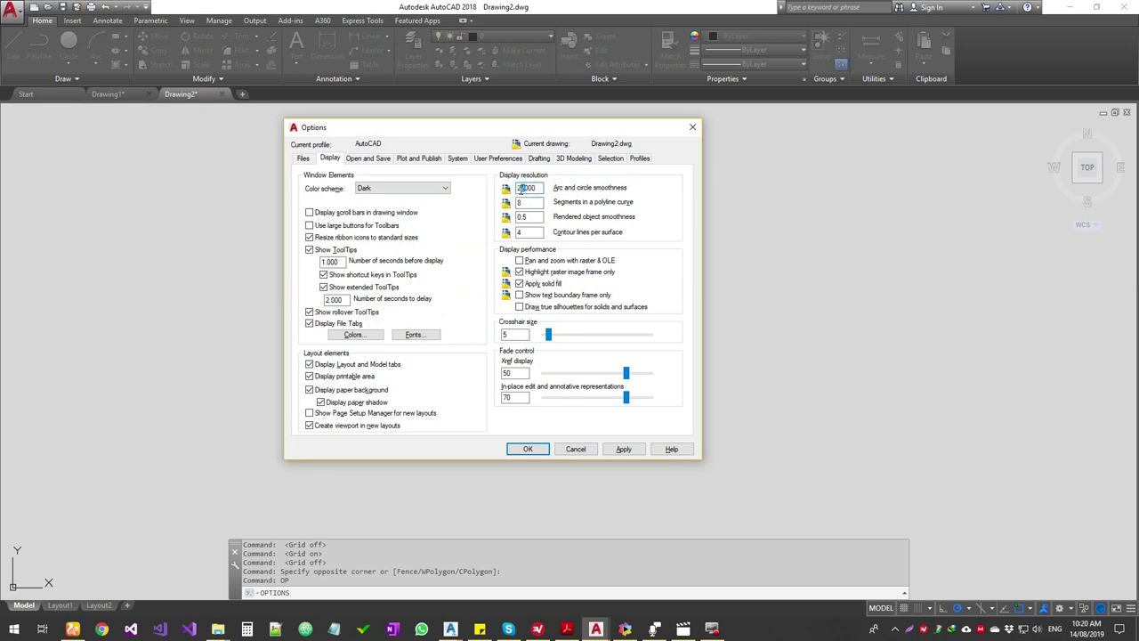
left_click(522, 188)
key("Delete")
type("0")
left_click(626, 451)
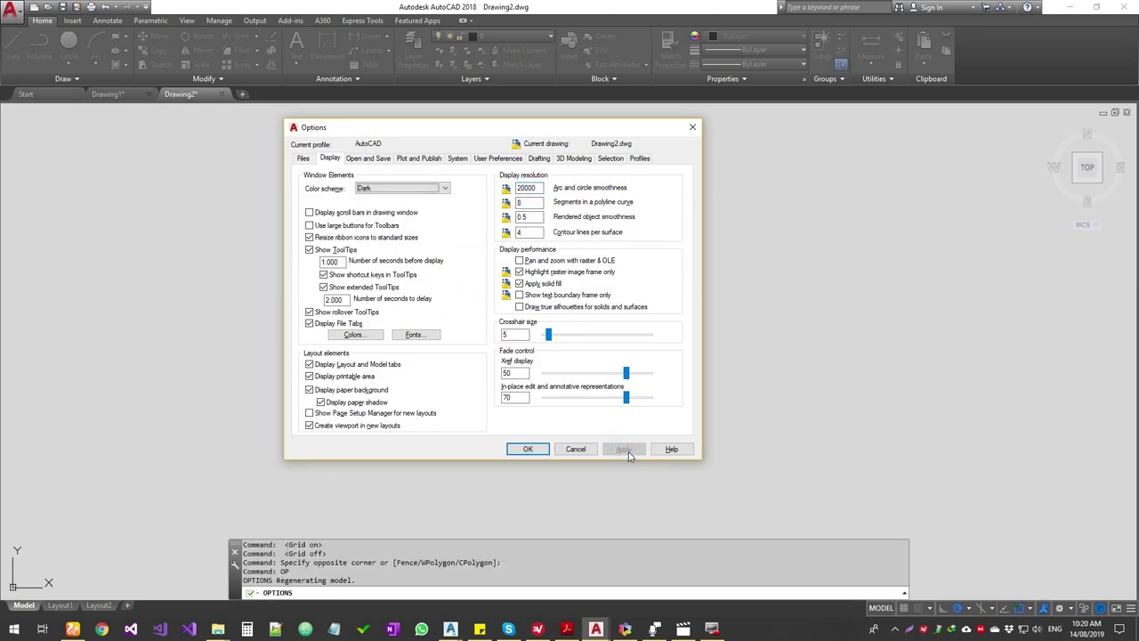
left_click(527, 202)
mouse_move(544, 222)
left_click(520, 373)
left_click(382, 158)
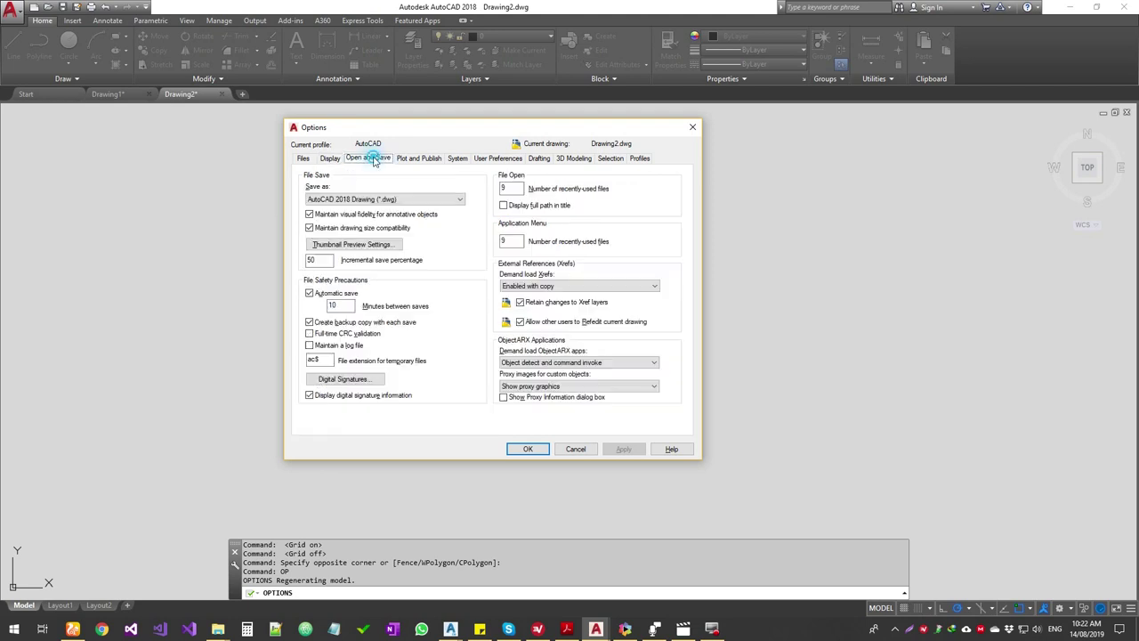
Keep AutoCAD 2018 Drawing (*.dwg) as the Save as file format
left_click(392, 200)
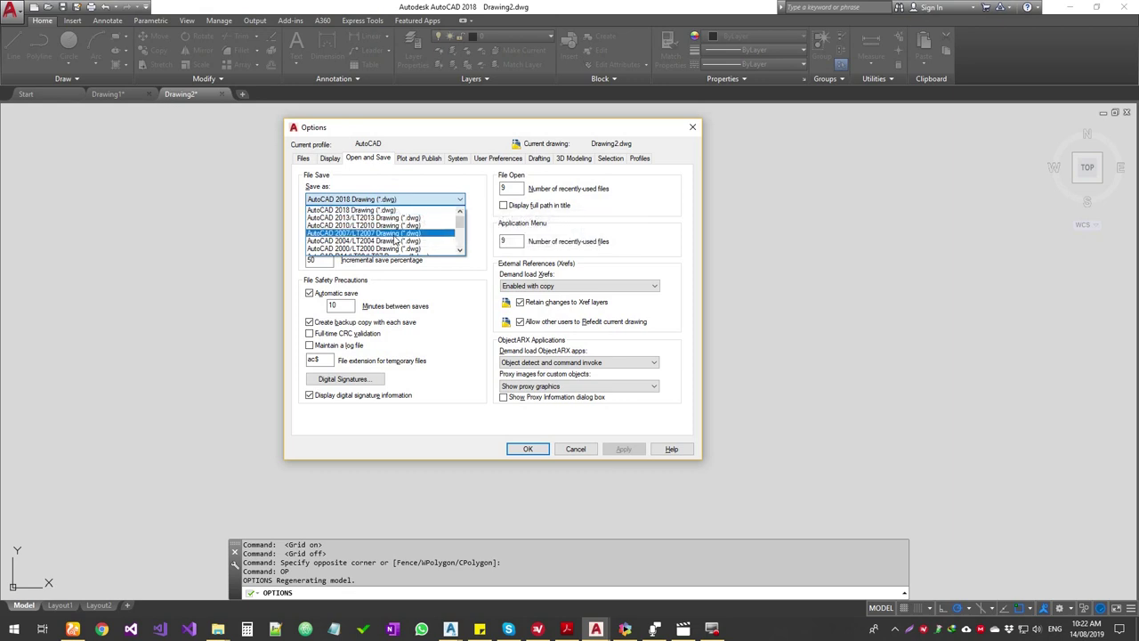
left_click(390, 183)
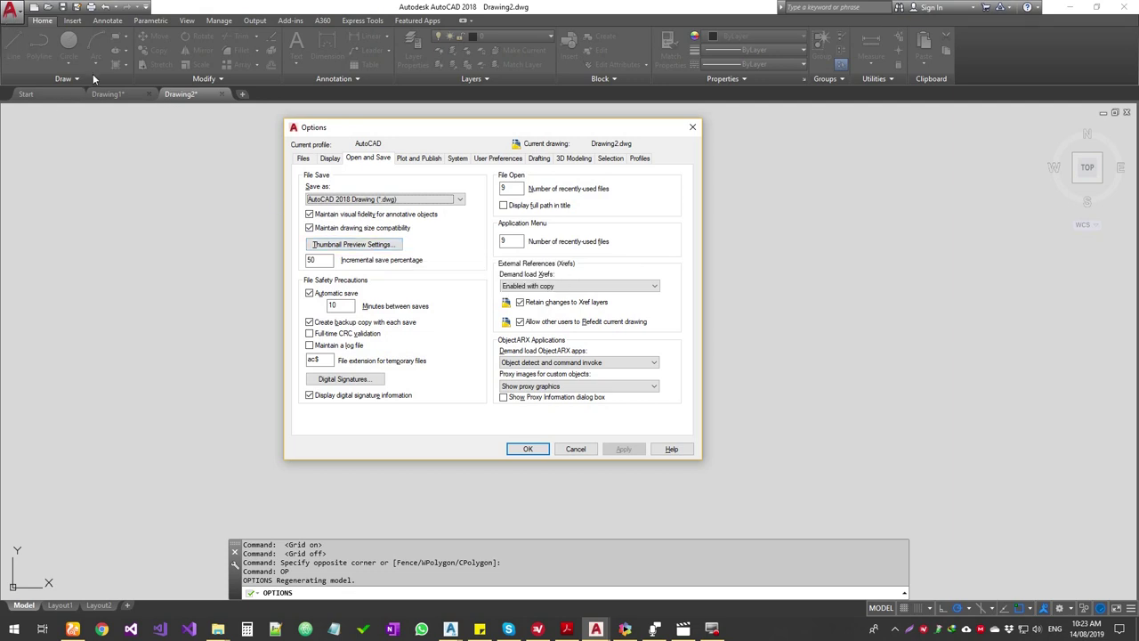
left_click(386, 247)
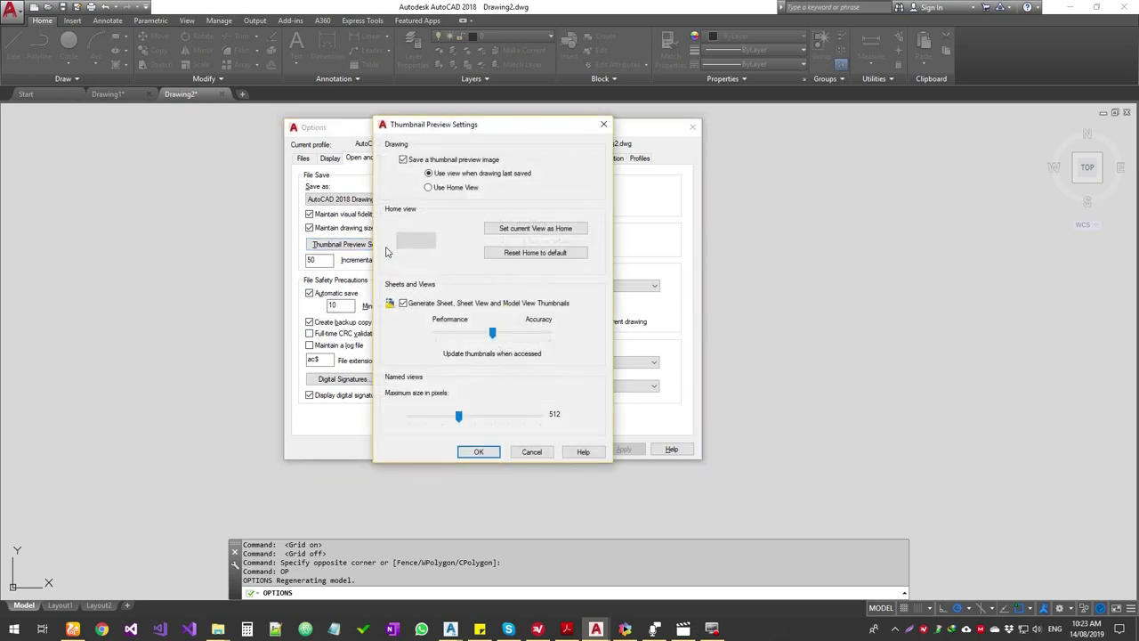
left_click(532, 452)
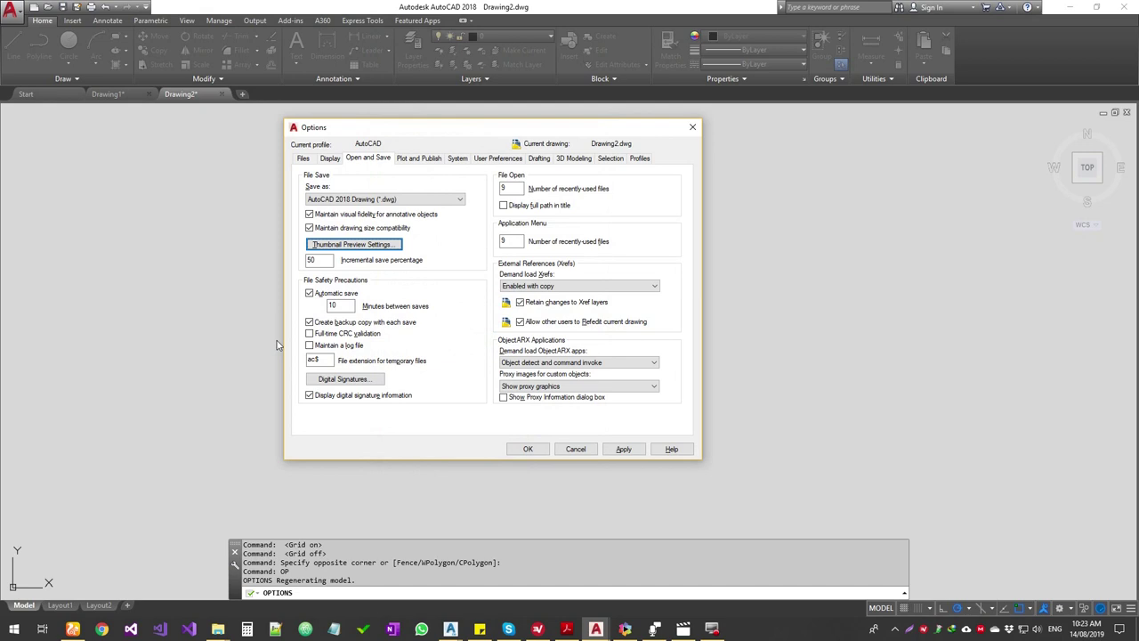
key("Tab")
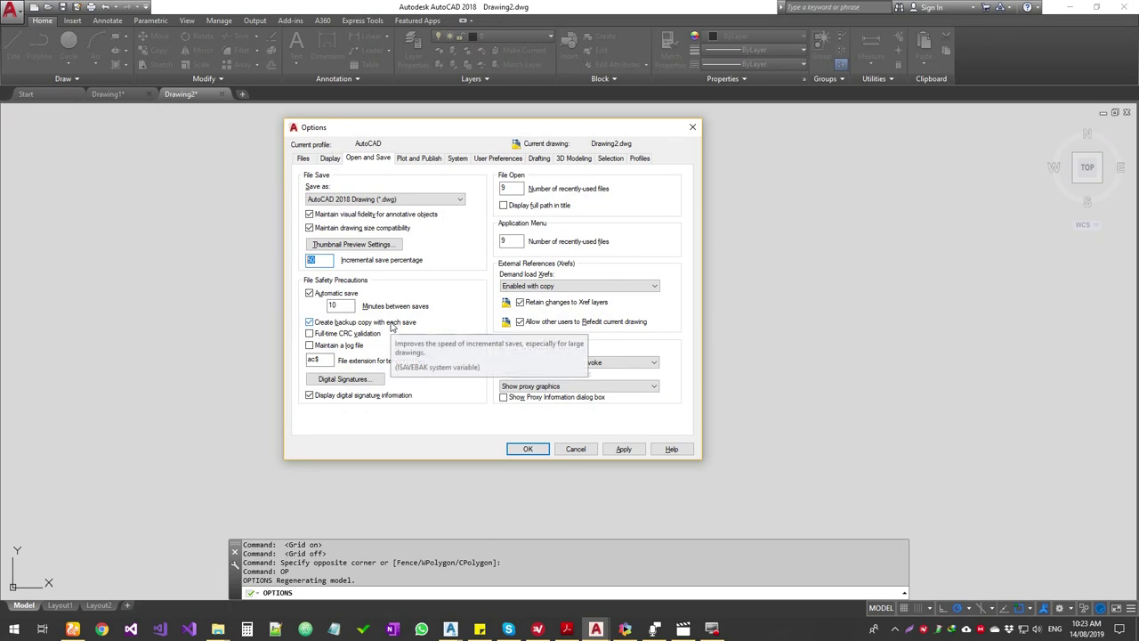
double_click(338, 307)
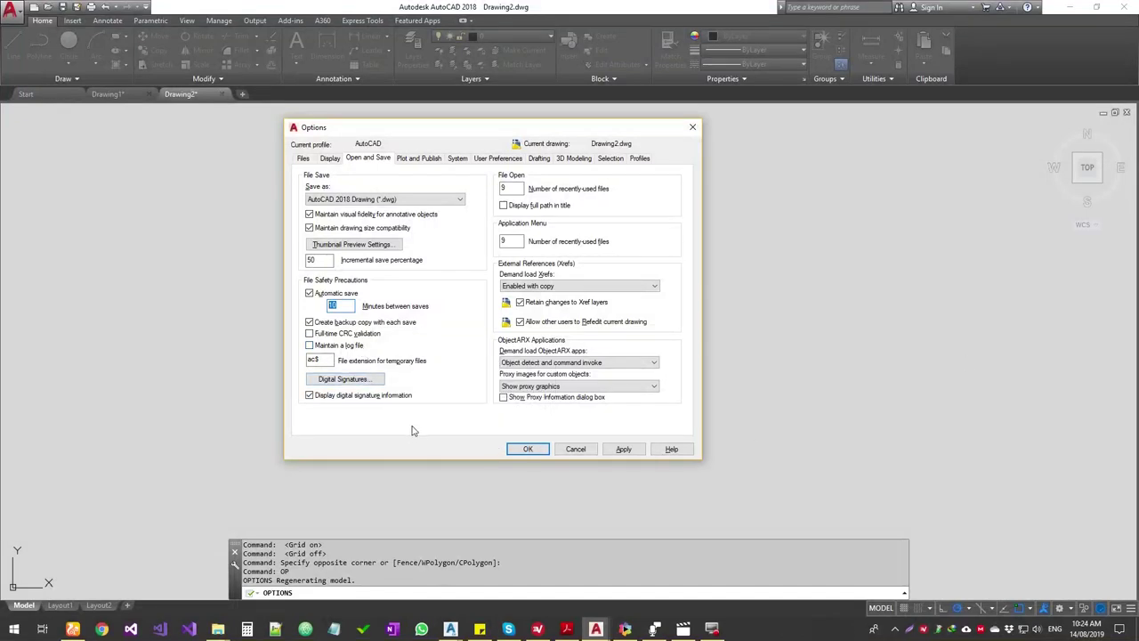
Check Digital Signatures settings, which report no valid digital ID on the system
left_click(381, 385)
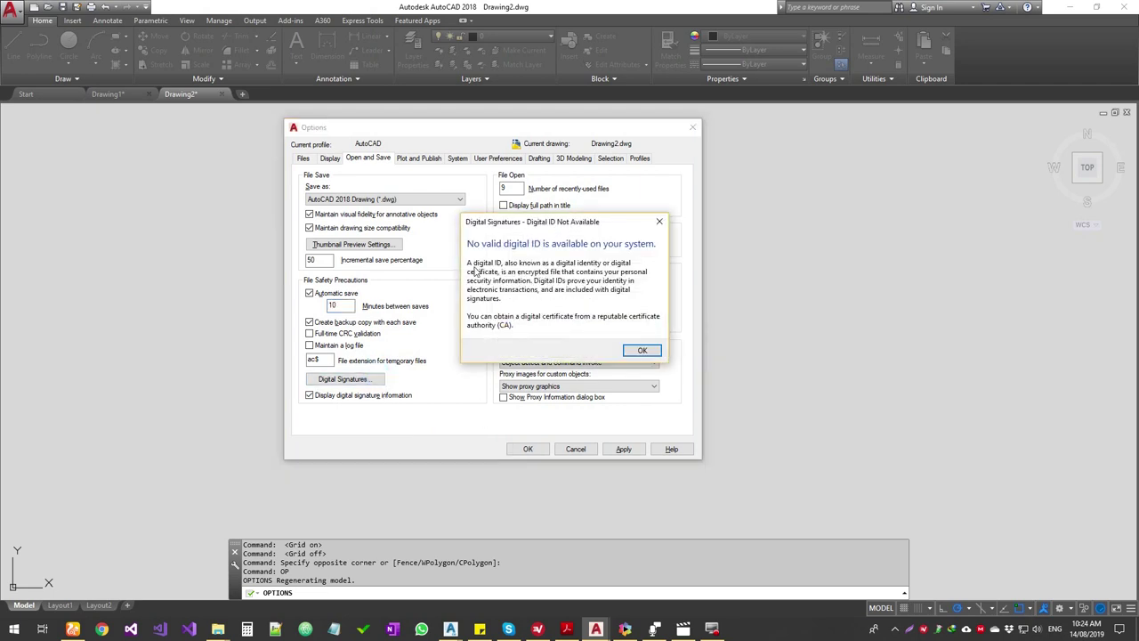
Dismiss the Digital ID Not Available notice and cancel the Digital Signatures dialog without changes
left_click(644, 353)
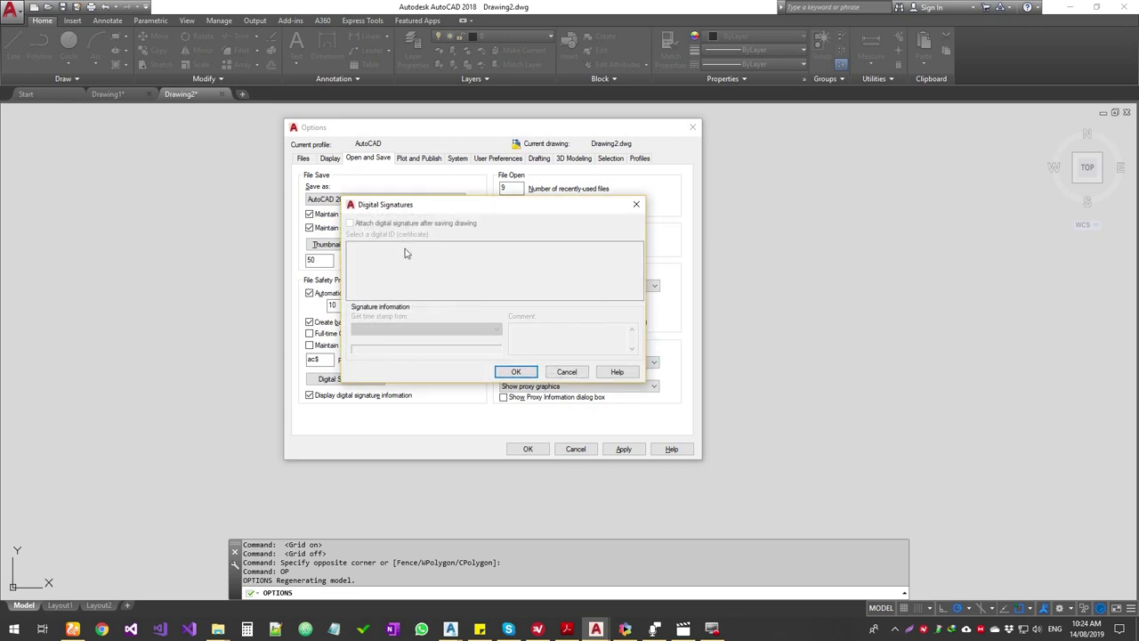
left_click(566, 372)
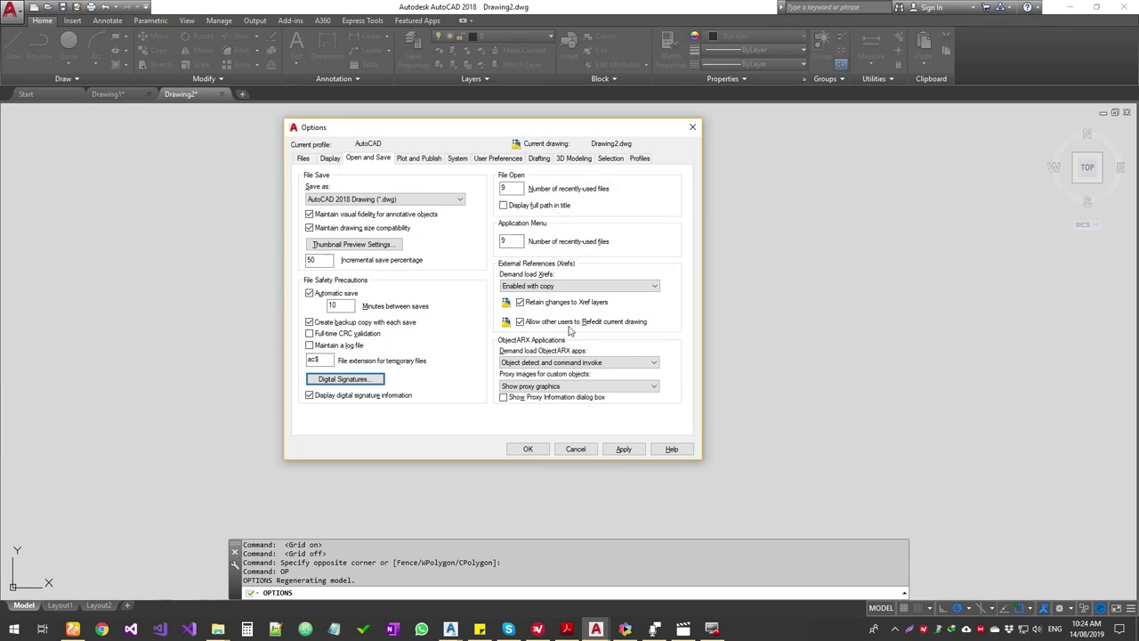
double_click(512, 241)
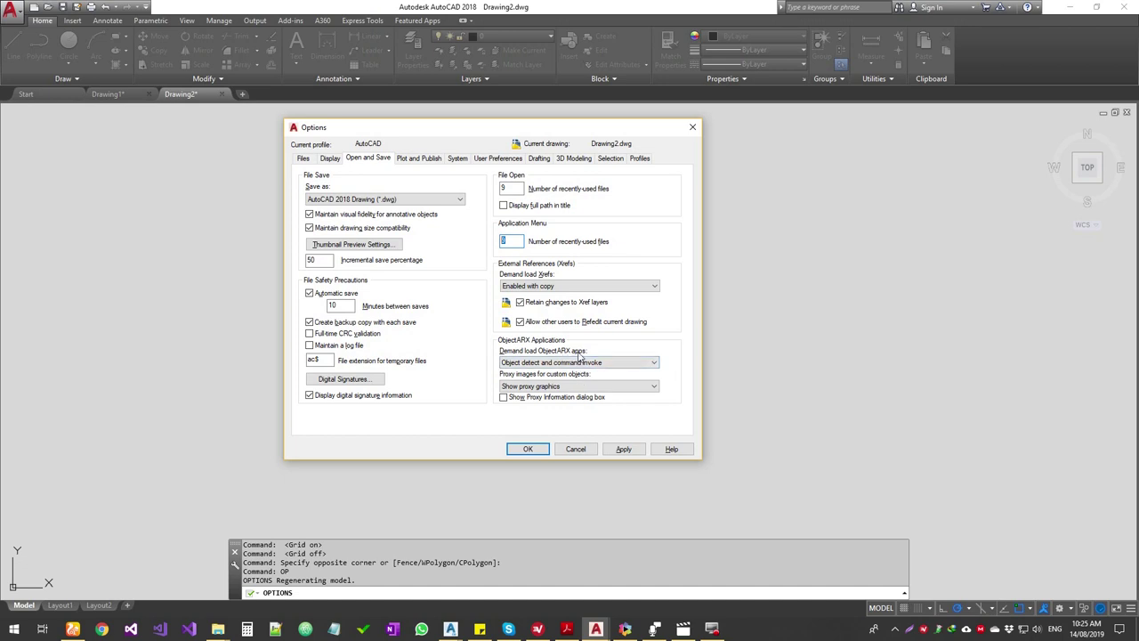
left_click(420, 159)
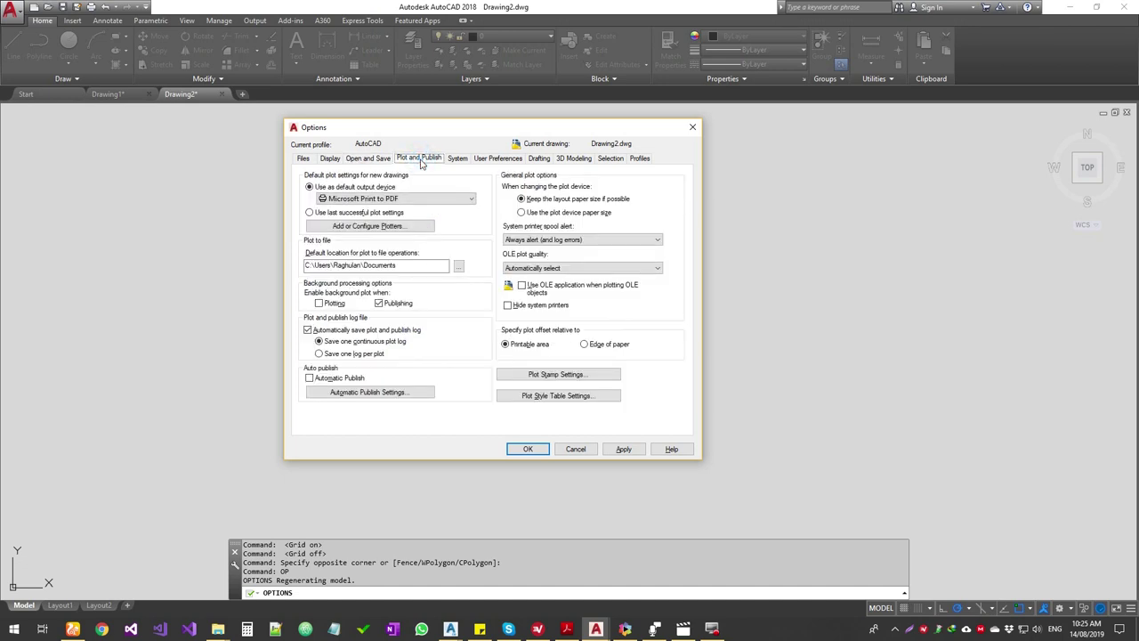
Keep Microsoft Print to PDF as the default output device and open the Plotters folder
left_click(367, 199)
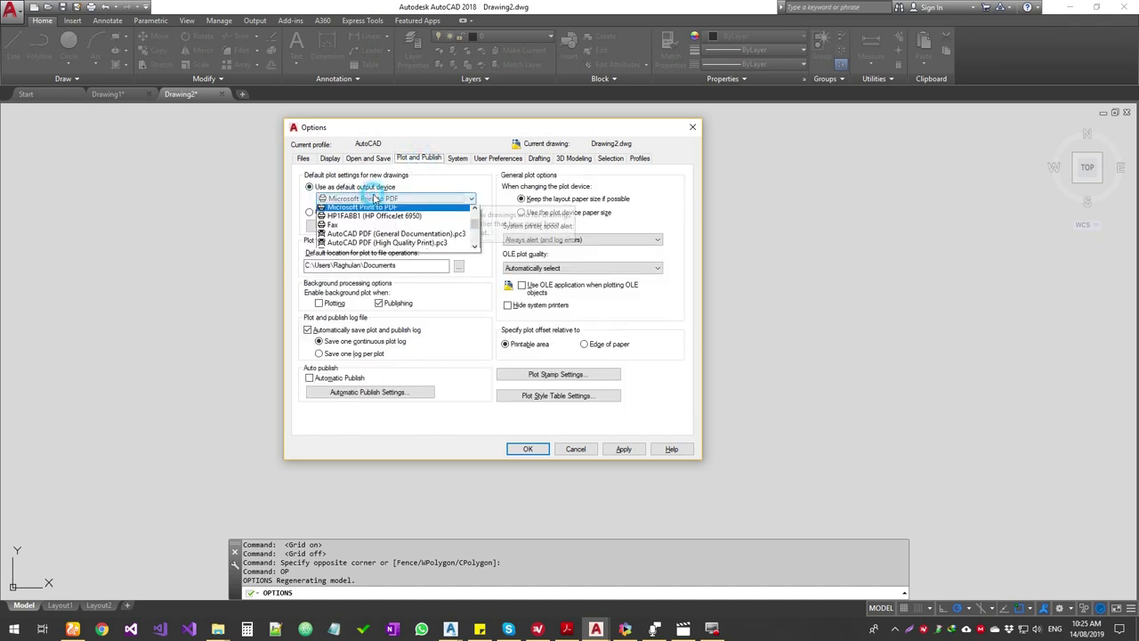
left_click(436, 190)
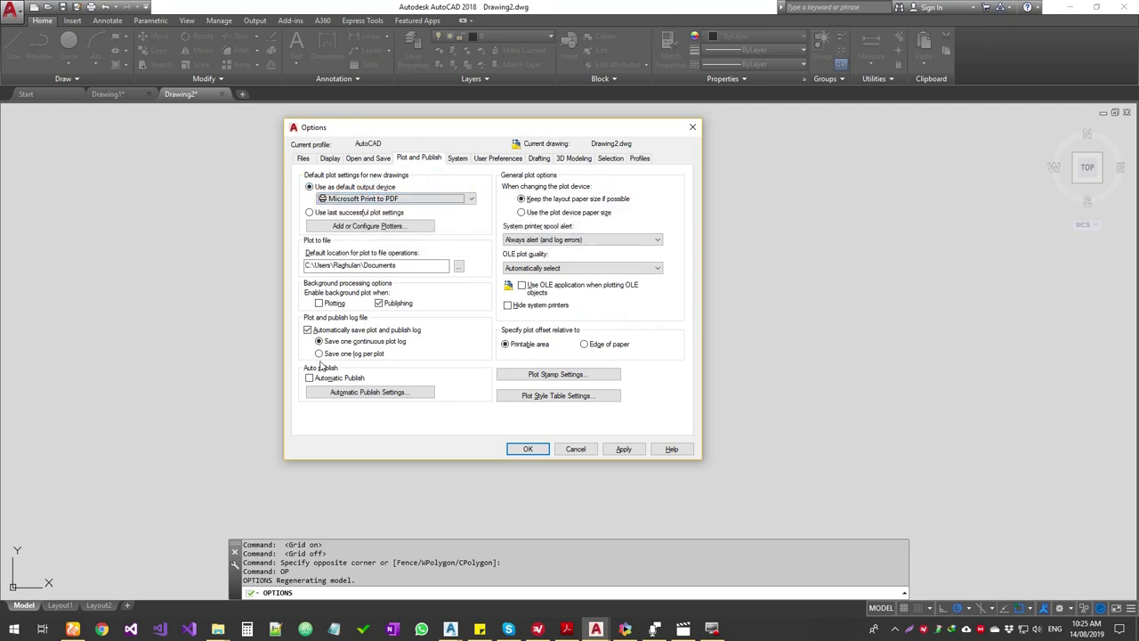
left_click(392, 226)
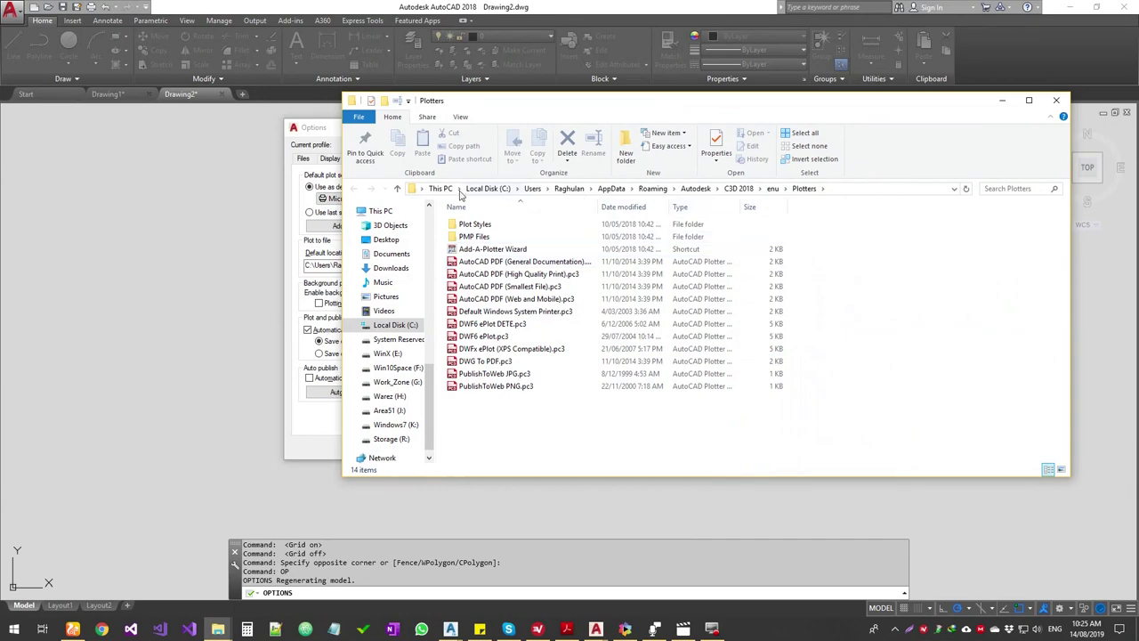
Reopen the Plotters folder from the Plot and Publish settings, then close that Explorer window
left_click_drag(923, 110, 1138, 249)
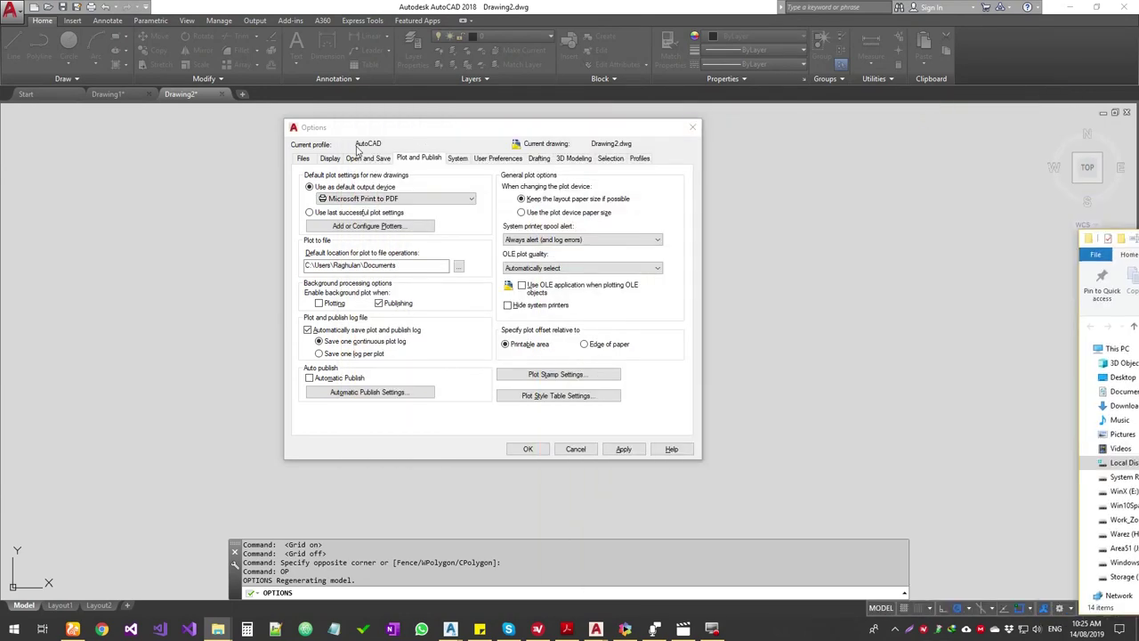
left_click(304, 159)
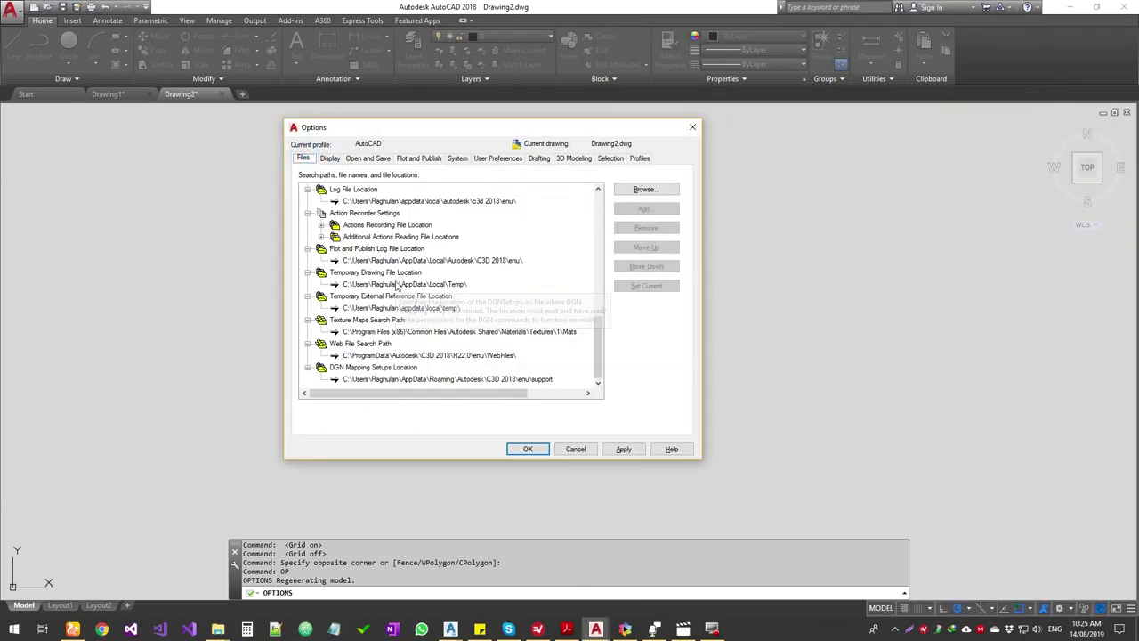
left_click(416, 158)
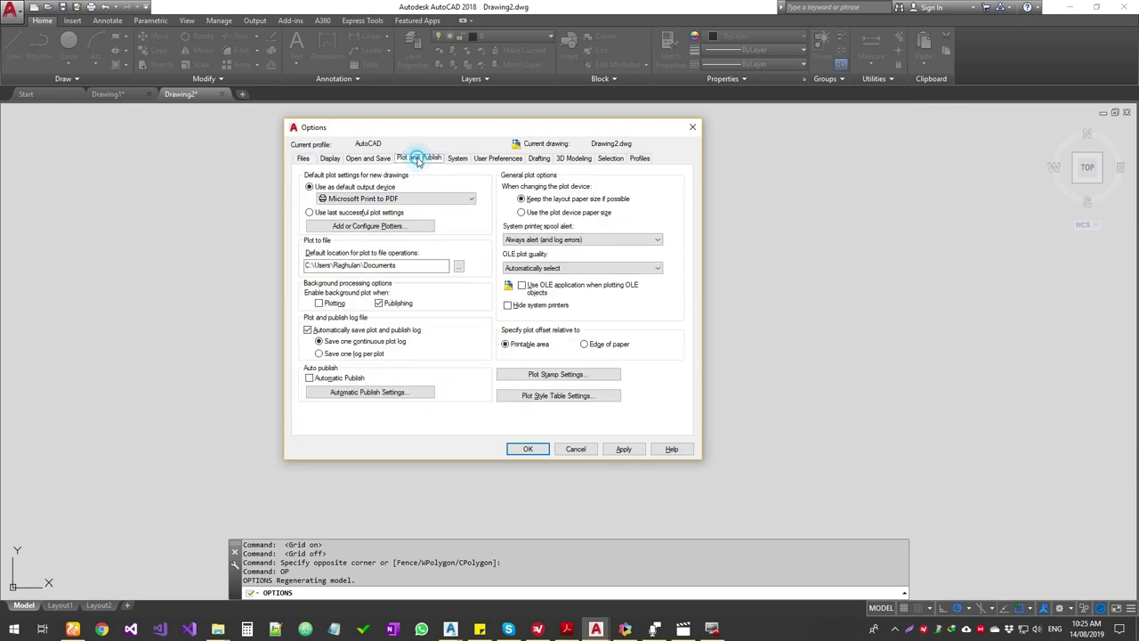
left_click(370, 225)
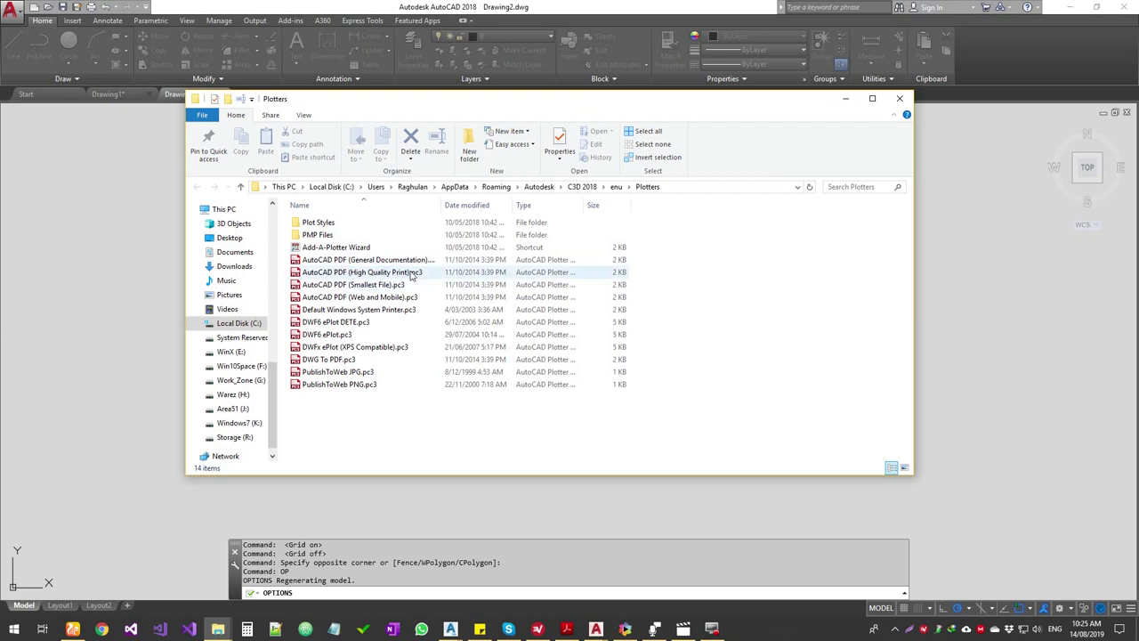
left_click(899, 99)
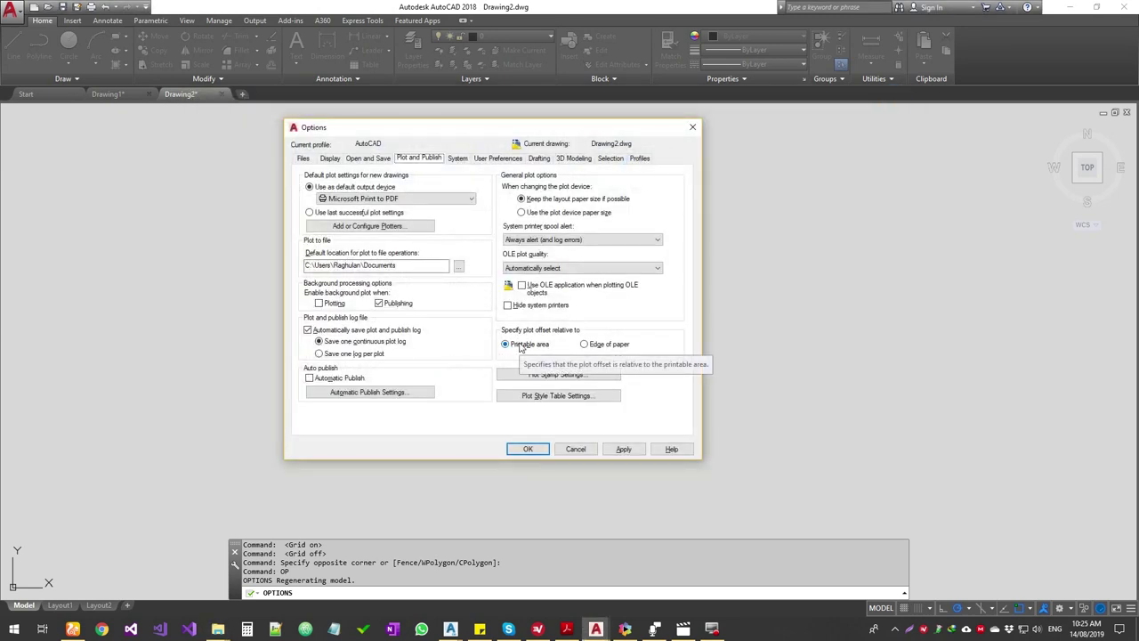
double_click(412, 265)
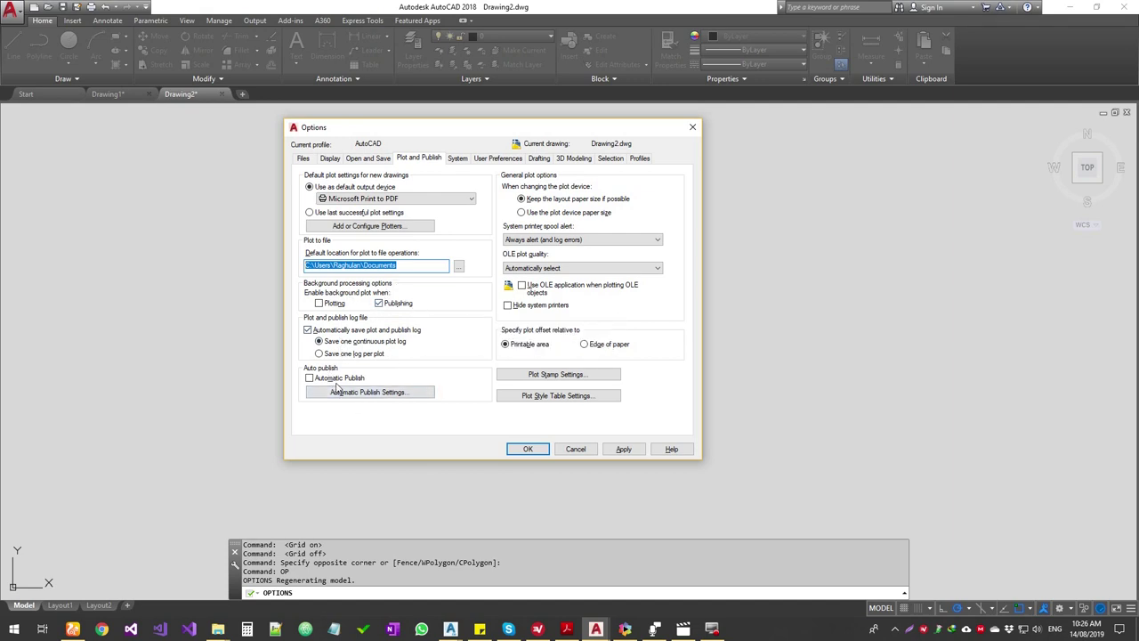
left_click(398, 397)
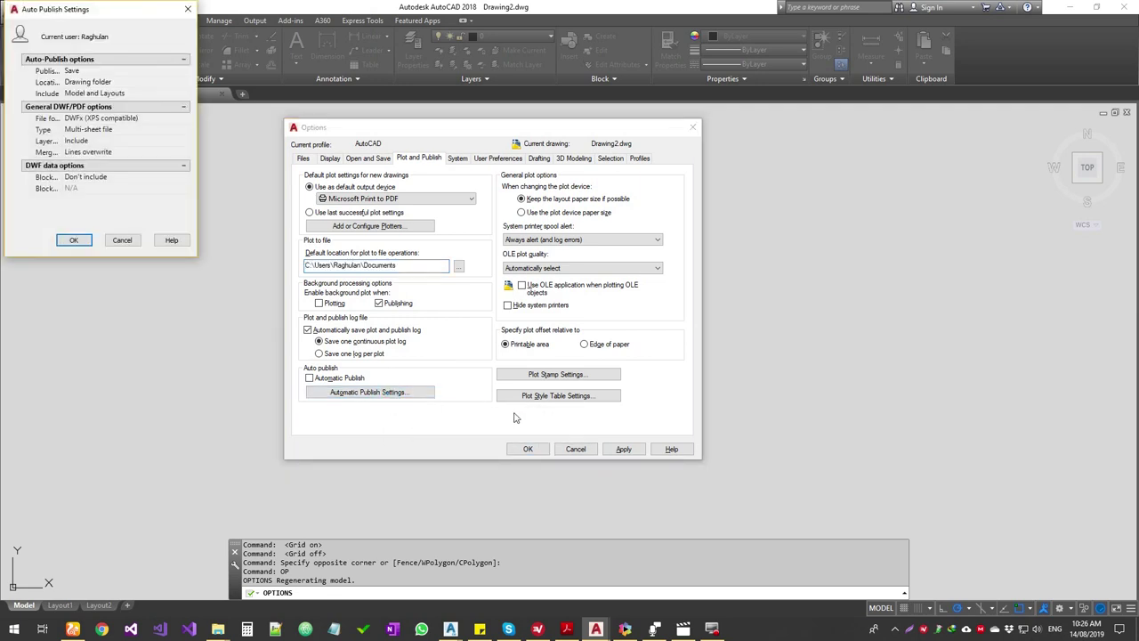
left_click_drag(92, 13, 570, 228)
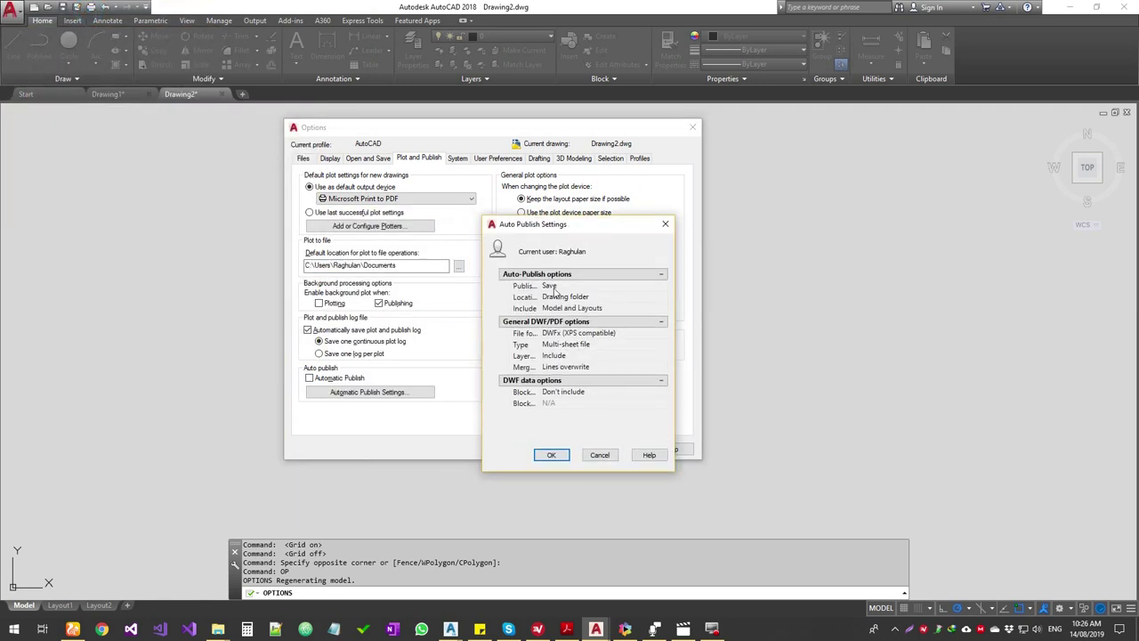
left_click(599, 455)
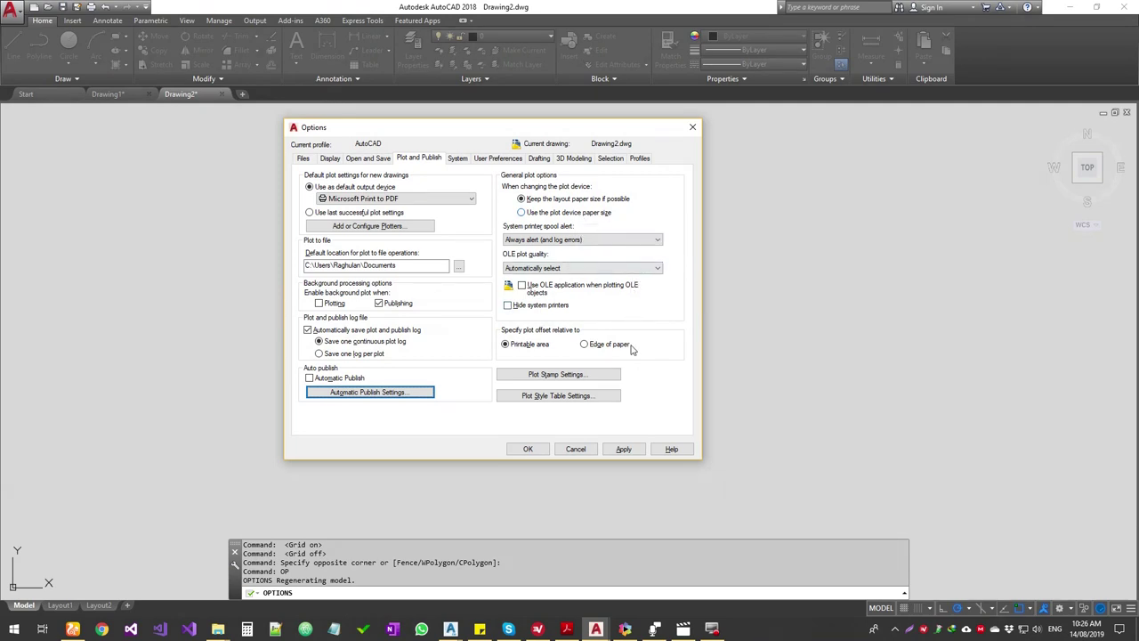
left_click(637, 240)
left_click(638, 249)
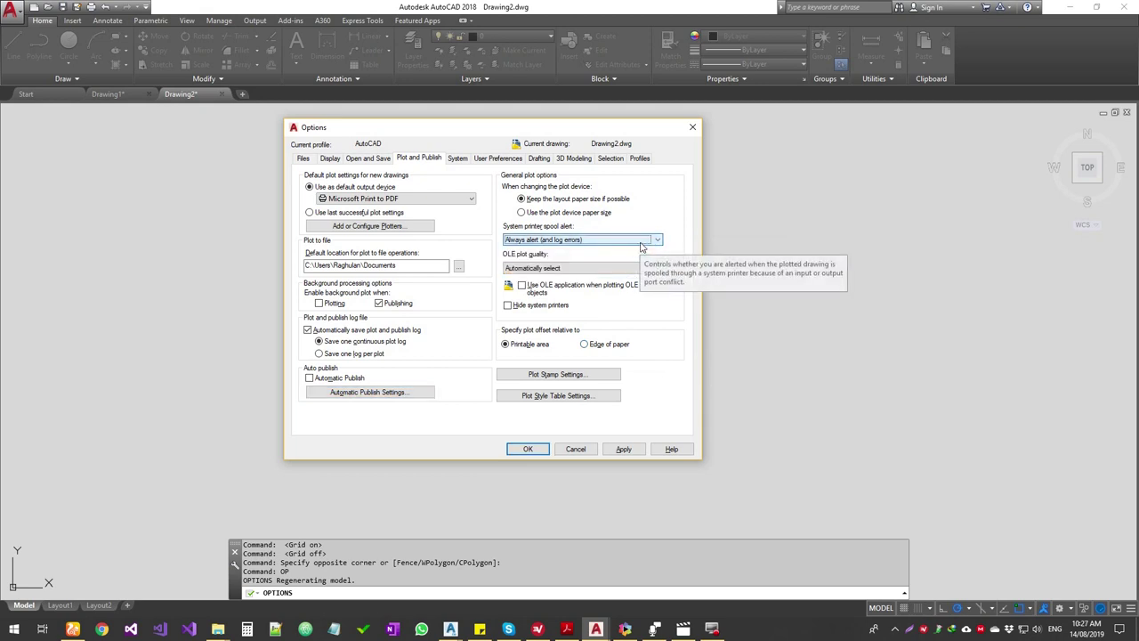
key("super+r")
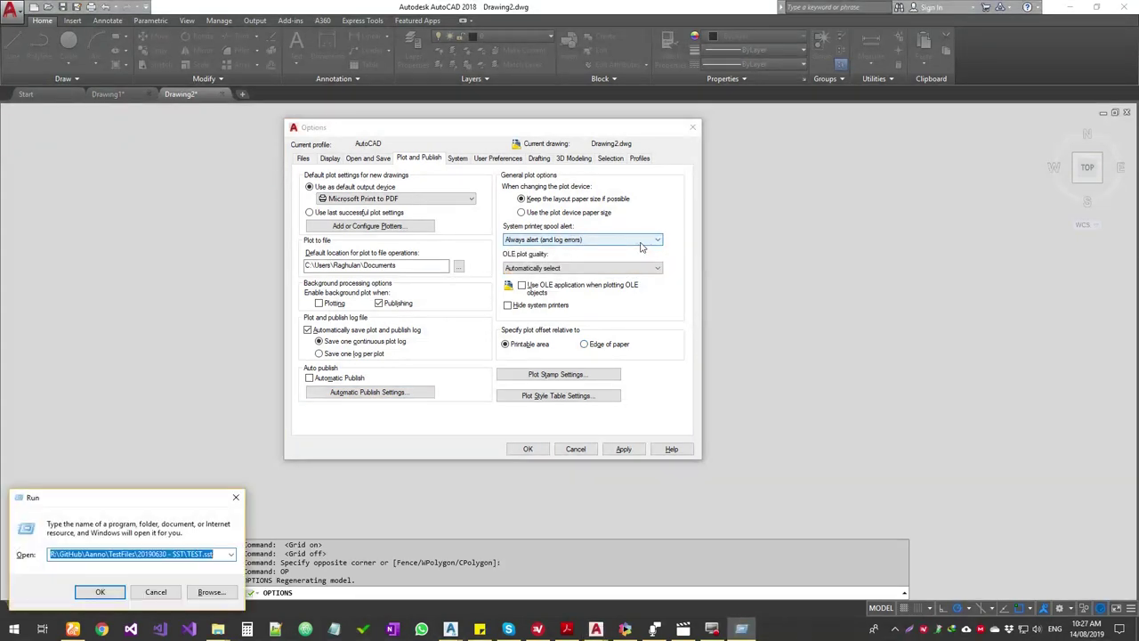
type("event")
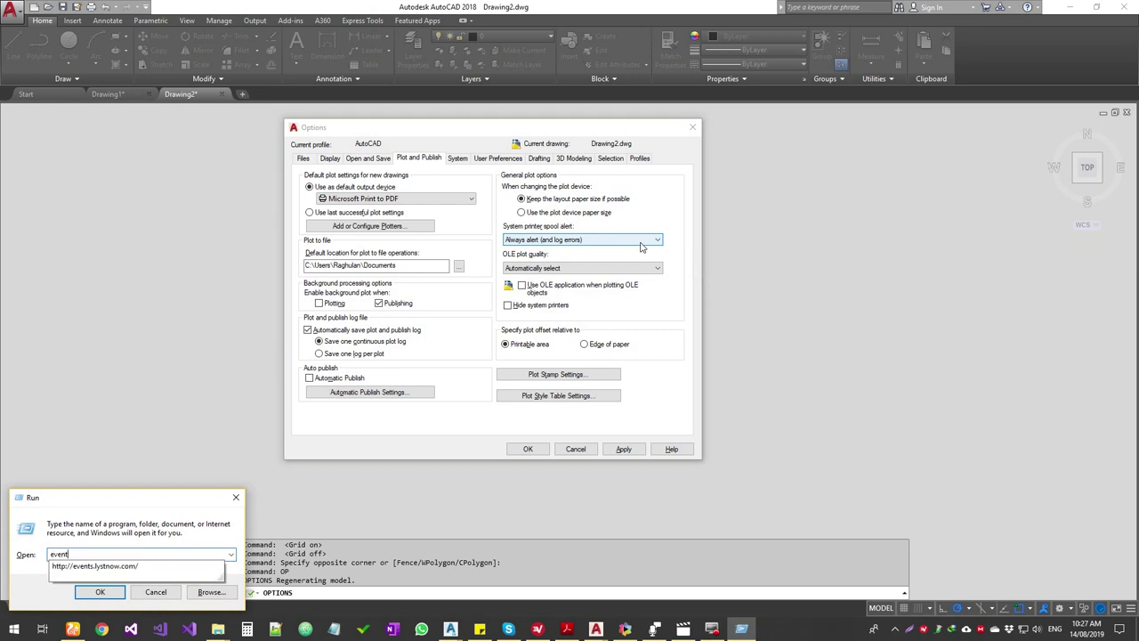
type("vwr.")
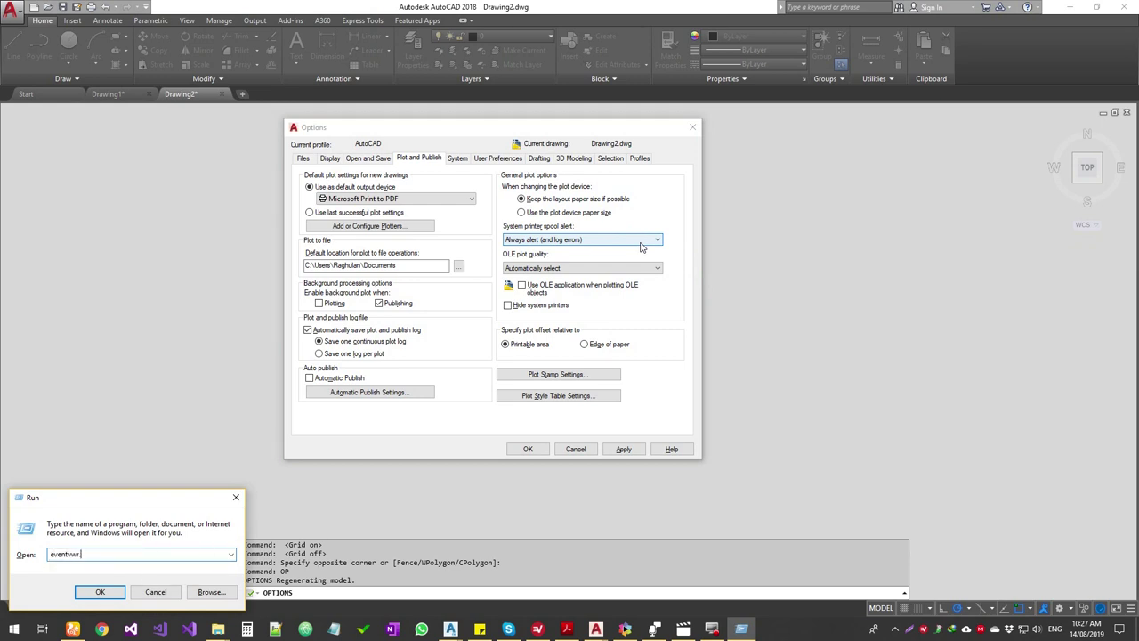
type("msc")
key("Return")
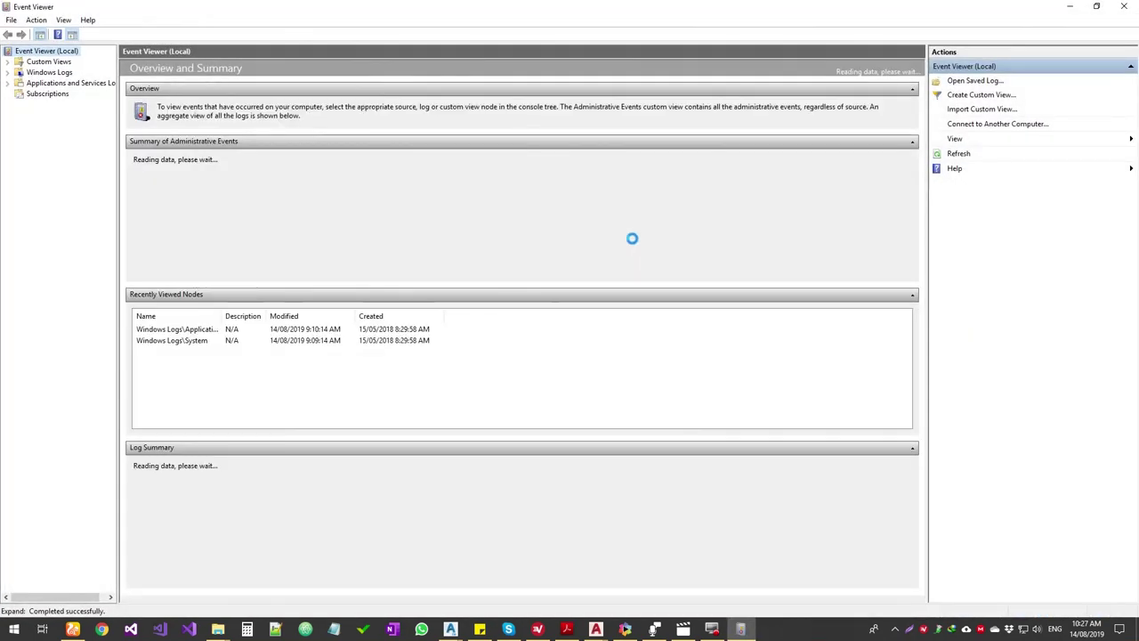
left_click(8, 72)
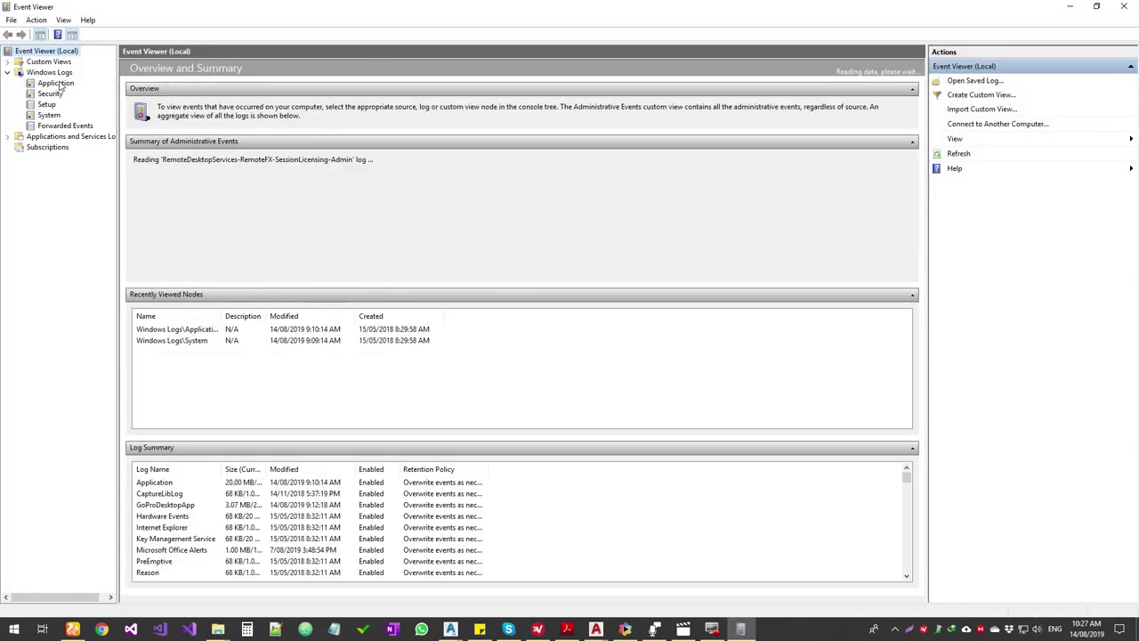
left_click(58, 83)
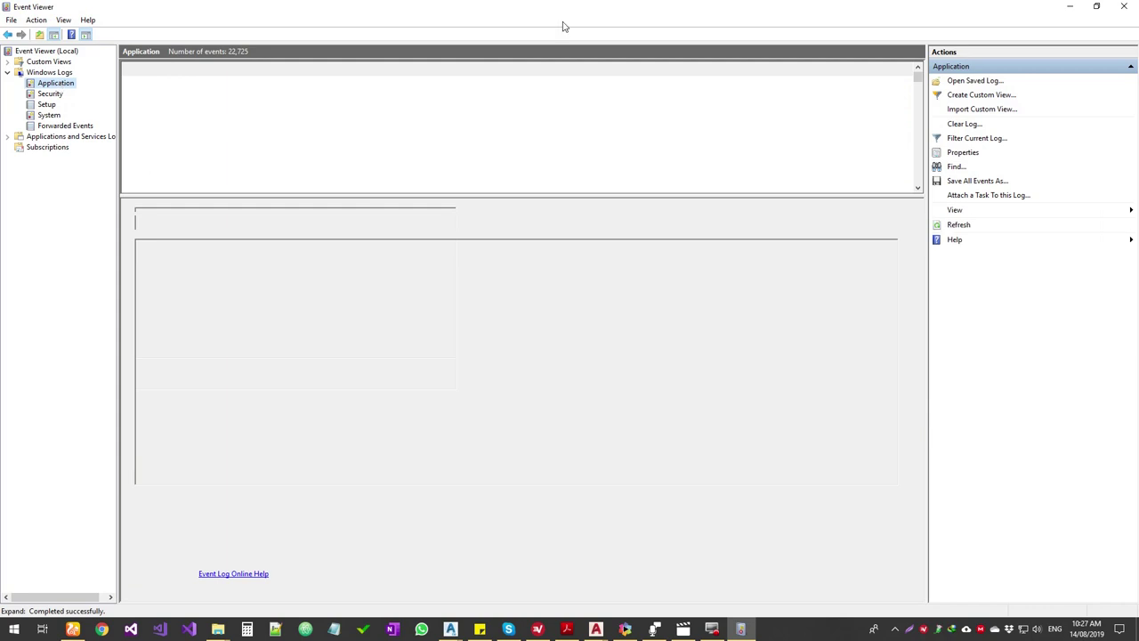
left_click(1123, 6)
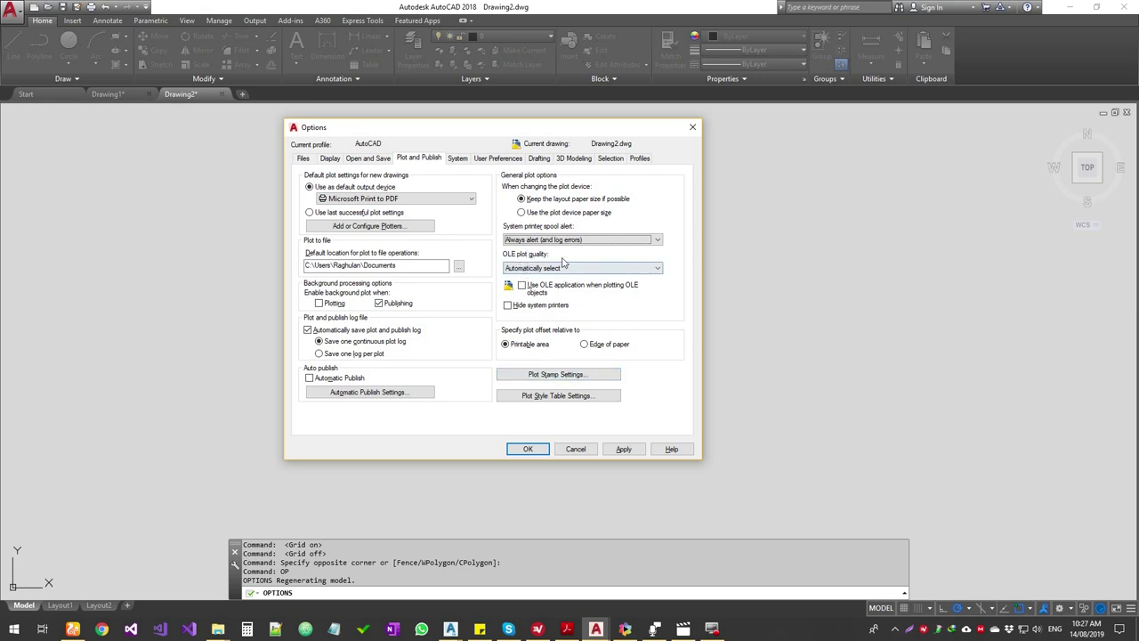
left_click(583, 269)
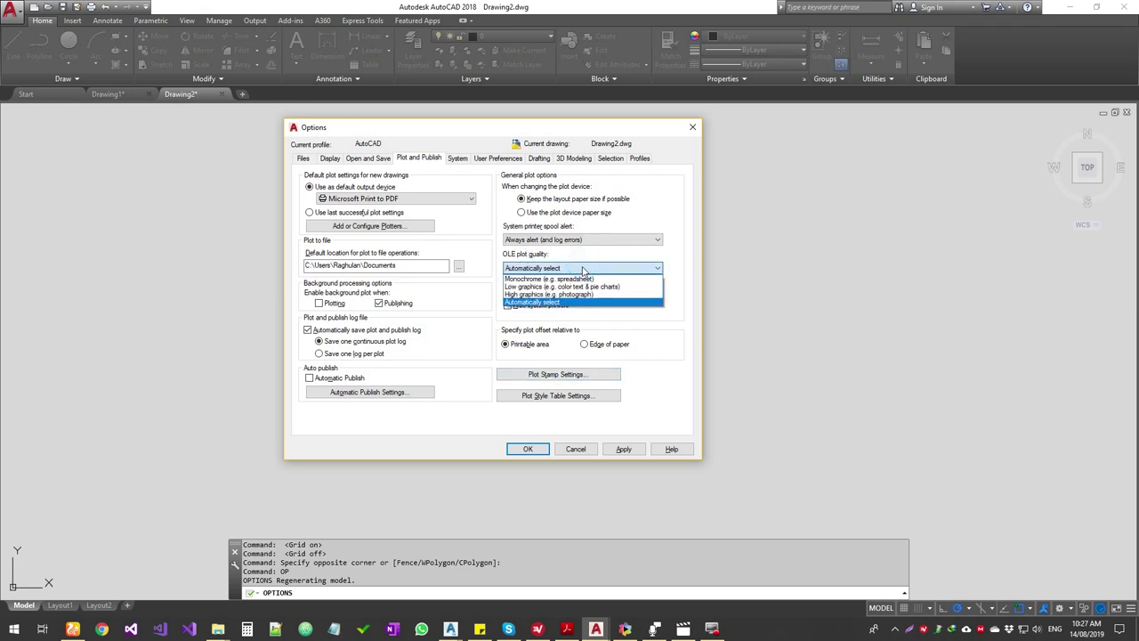
left_click(632, 252)
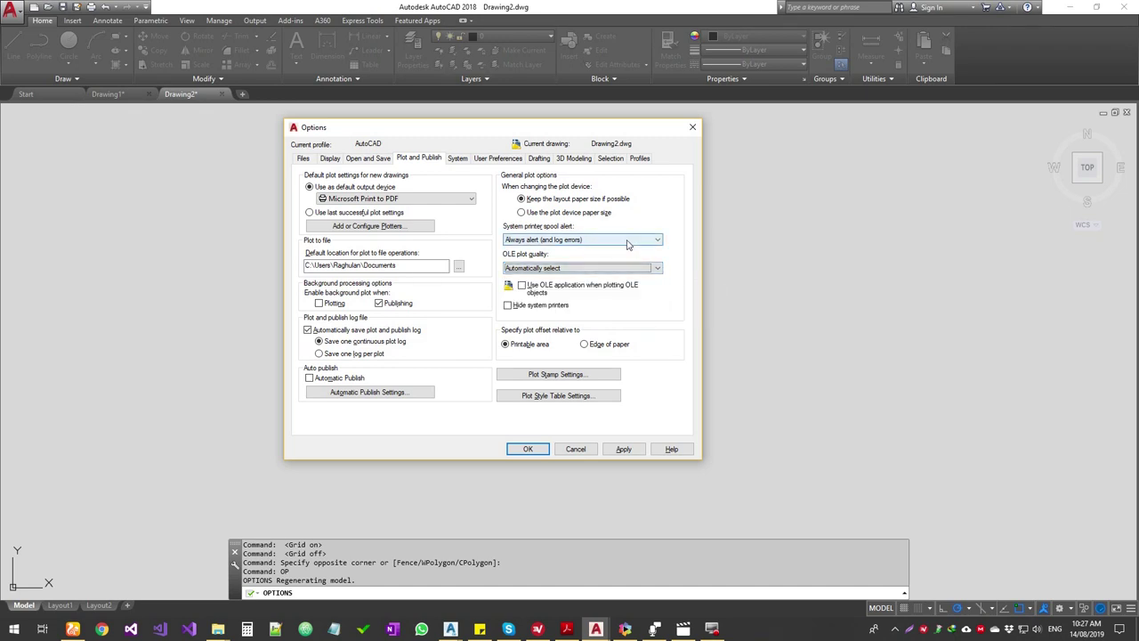
left_click(580, 373)
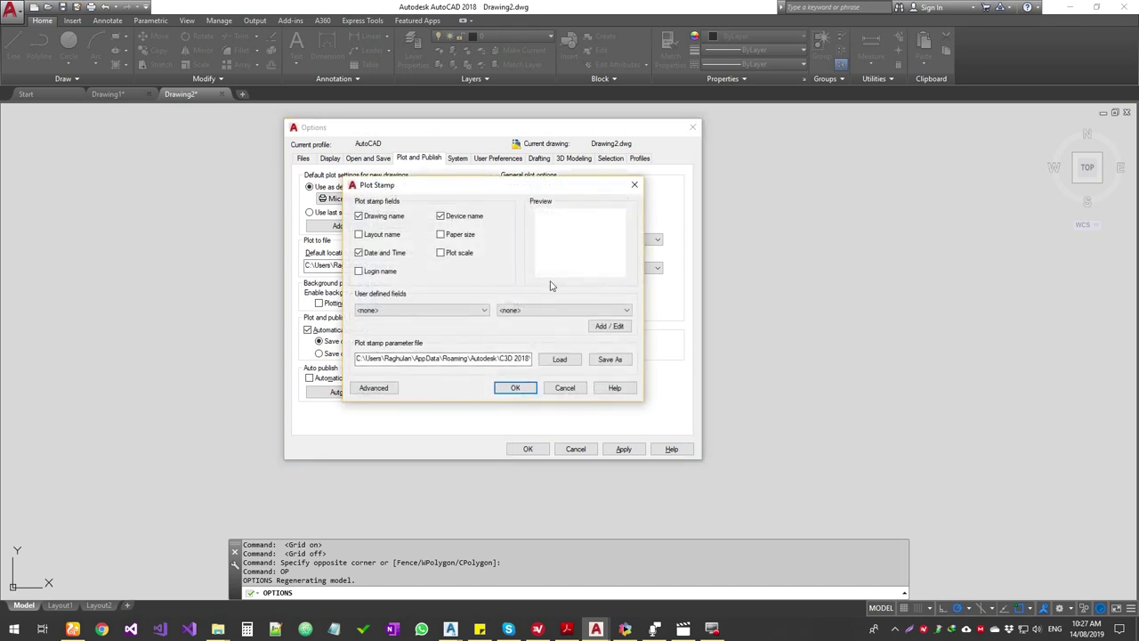
left_click(574, 388)
left_click(568, 398)
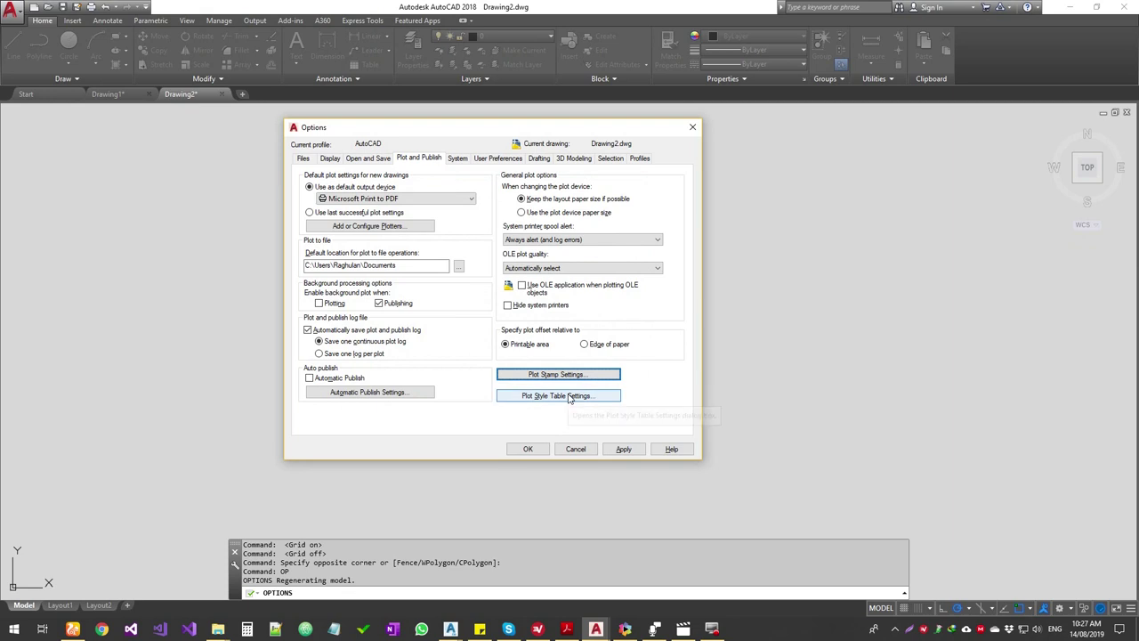
left_click_drag(613, 188, 968, 201)
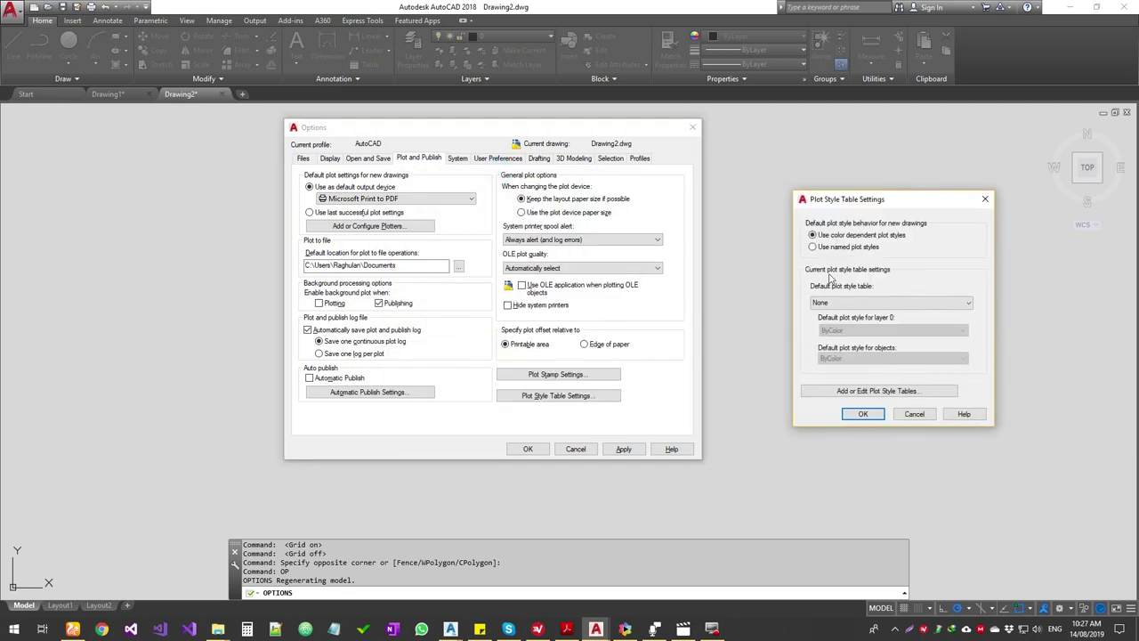
left_click(859, 303)
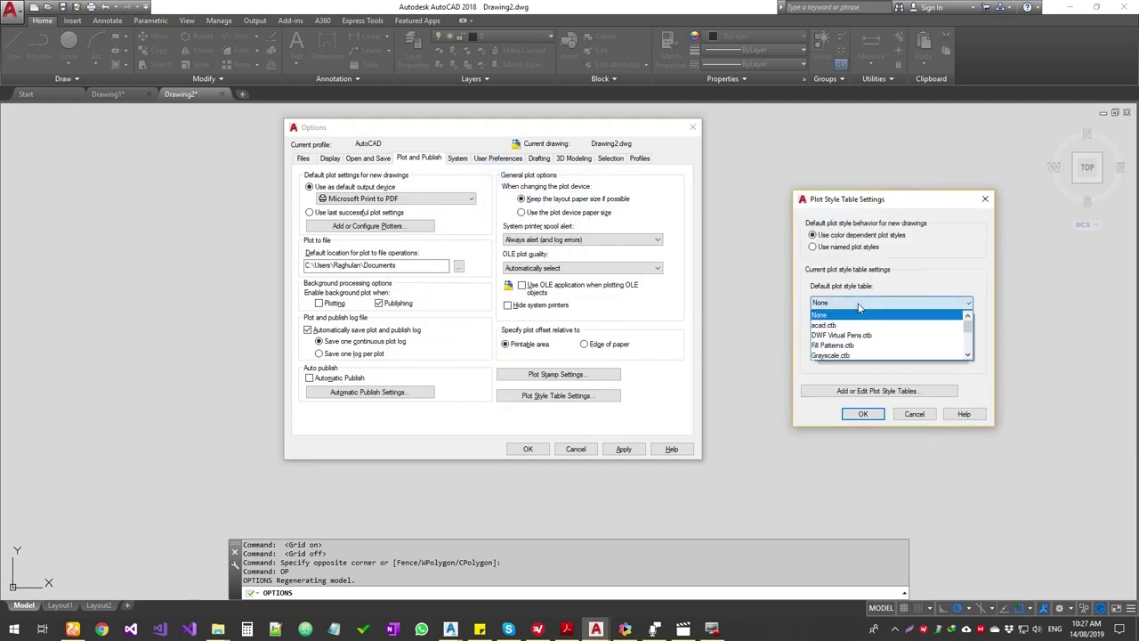
scroll(859, 338, "down", 2)
scroll(860, 346, "up", 2)
scroll(859, 345, "up", 1)
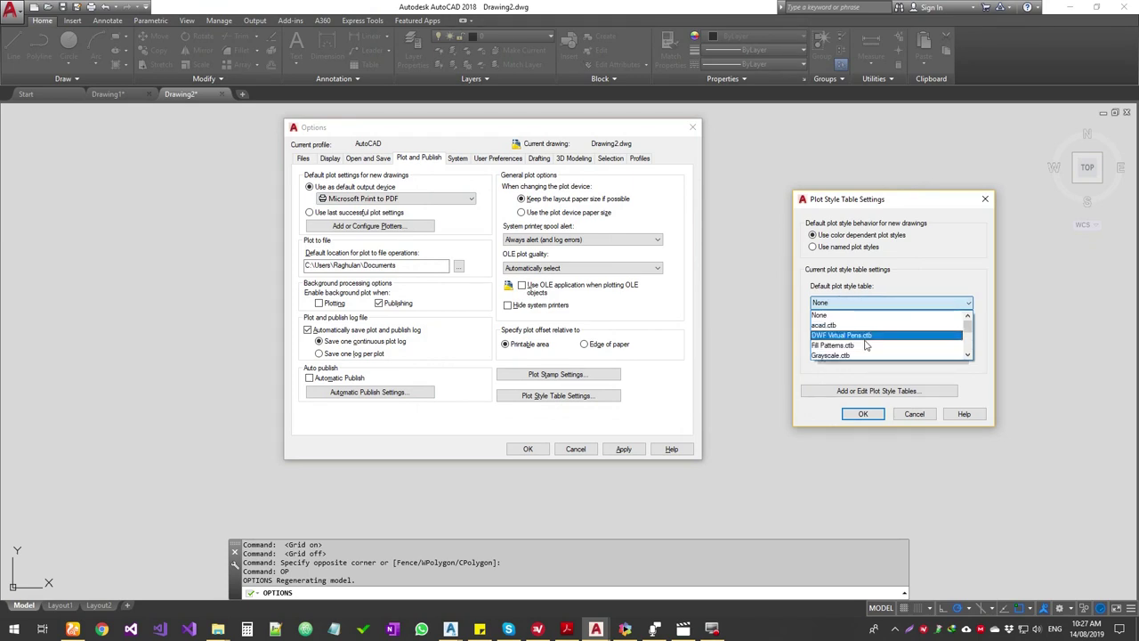
scroll(865, 346, "down", 3)
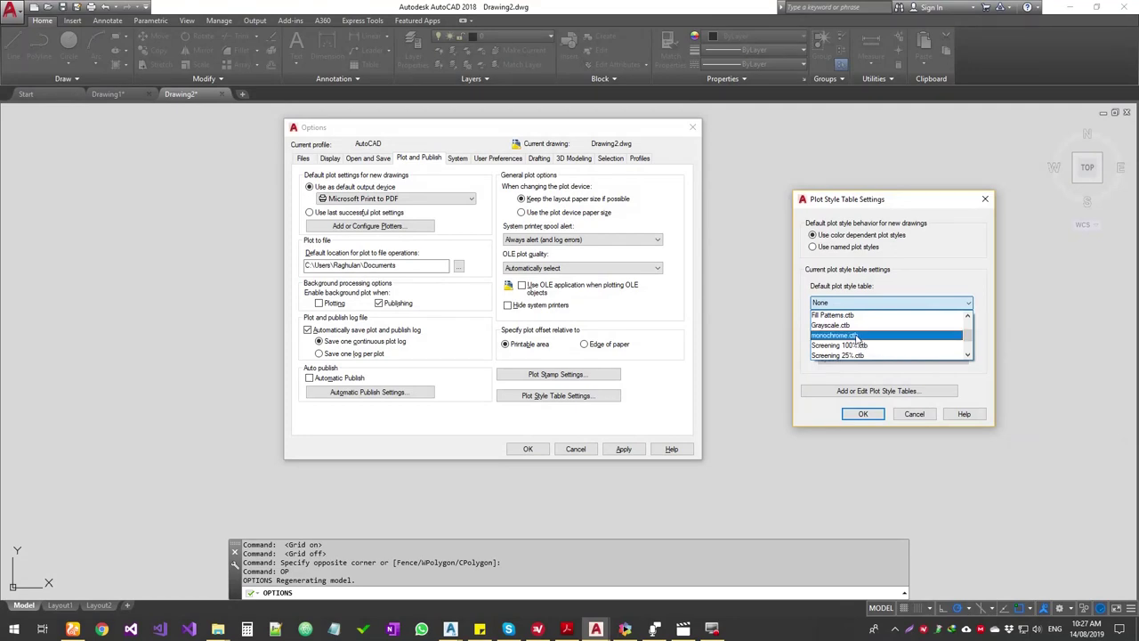
left_click(850, 305)
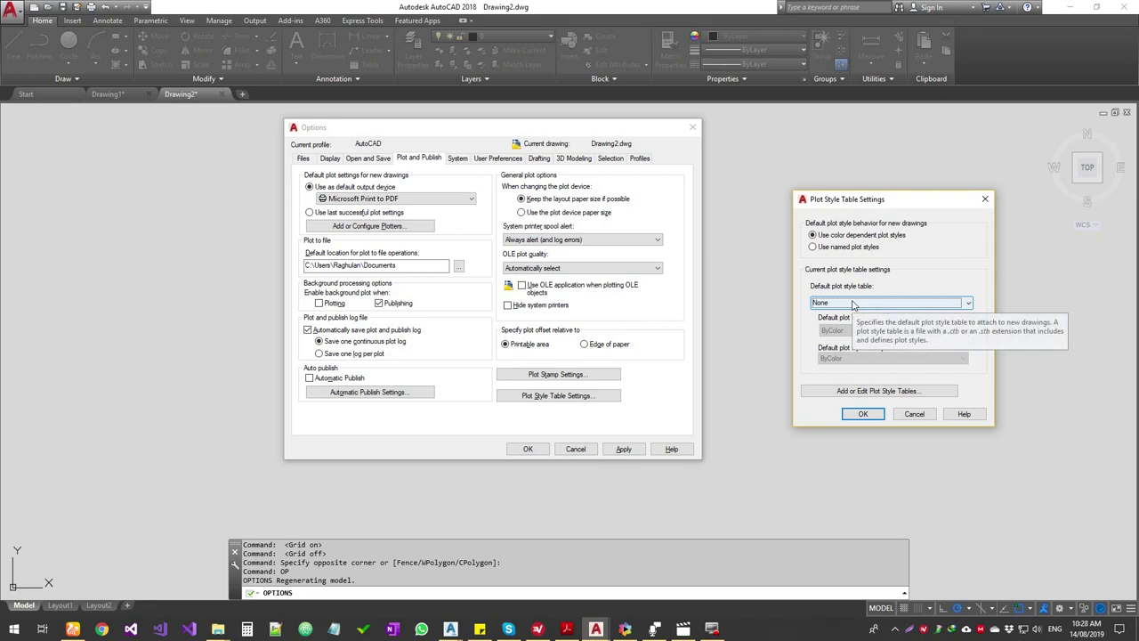
left_click(916, 415)
left_click(457, 159)
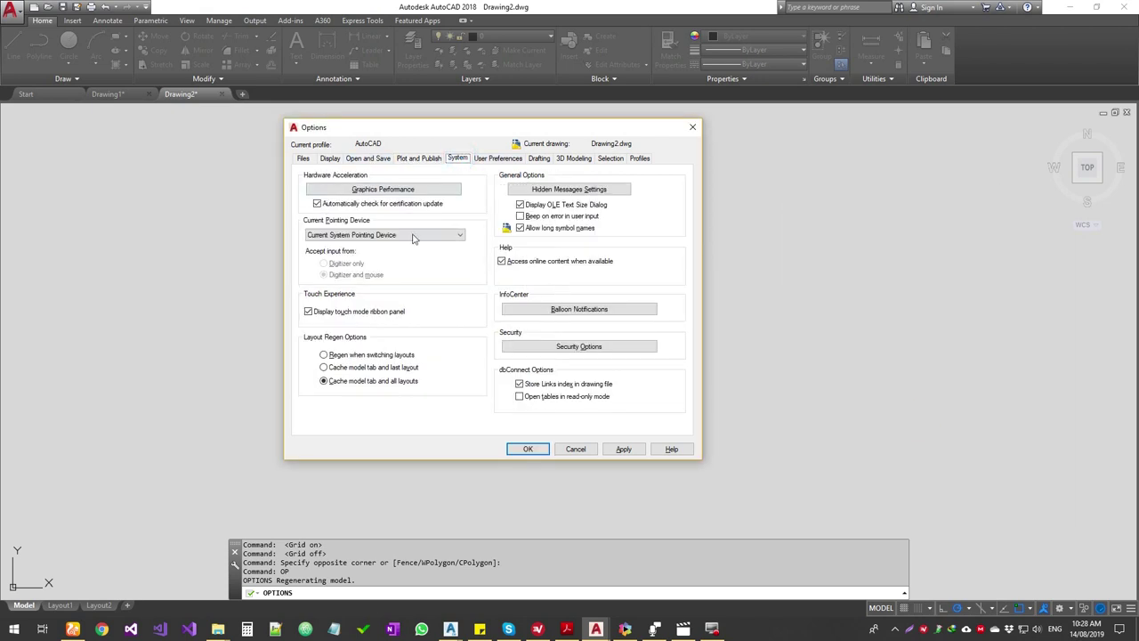
Review the Graphics Performance effects list with hardware acceleration on, closing it unchanged
left_click(386, 193)
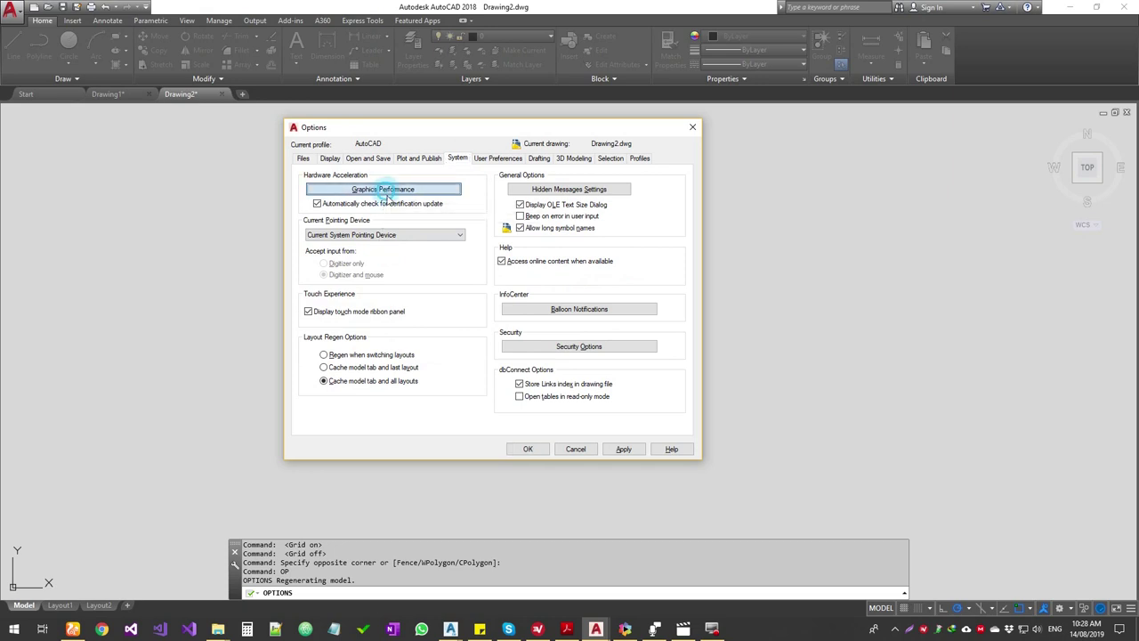
left_click_drag(481, 136, 833, 143)
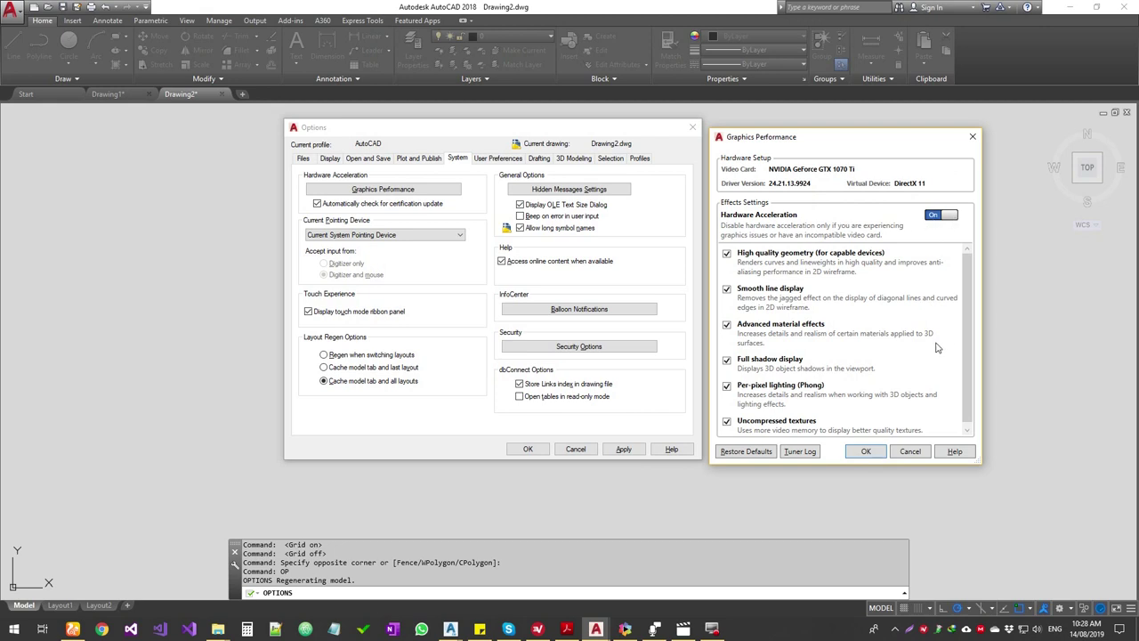
left_click_drag(966, 330, 971, 374)
scroll(958, 271, "up", 2)
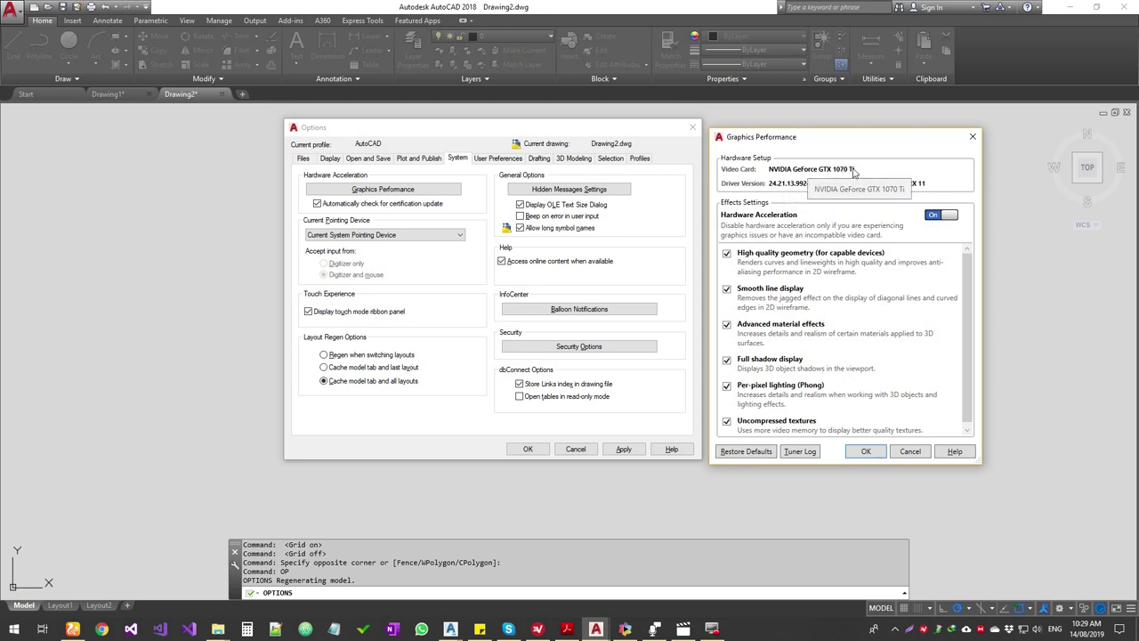
left_click(908, 453)
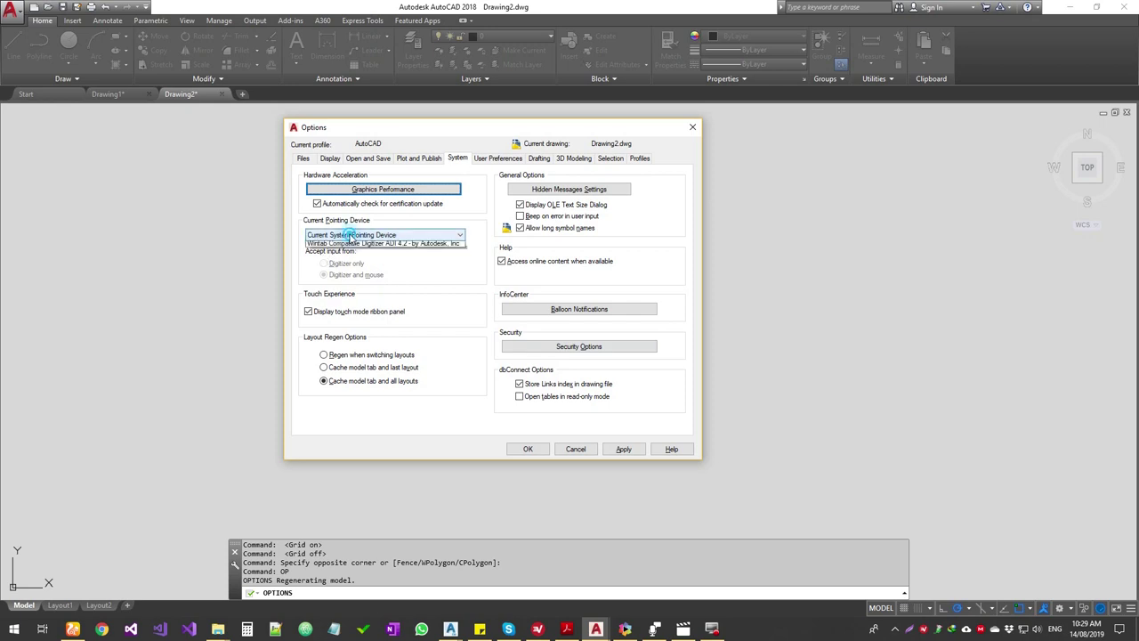
left_click(351, 235)
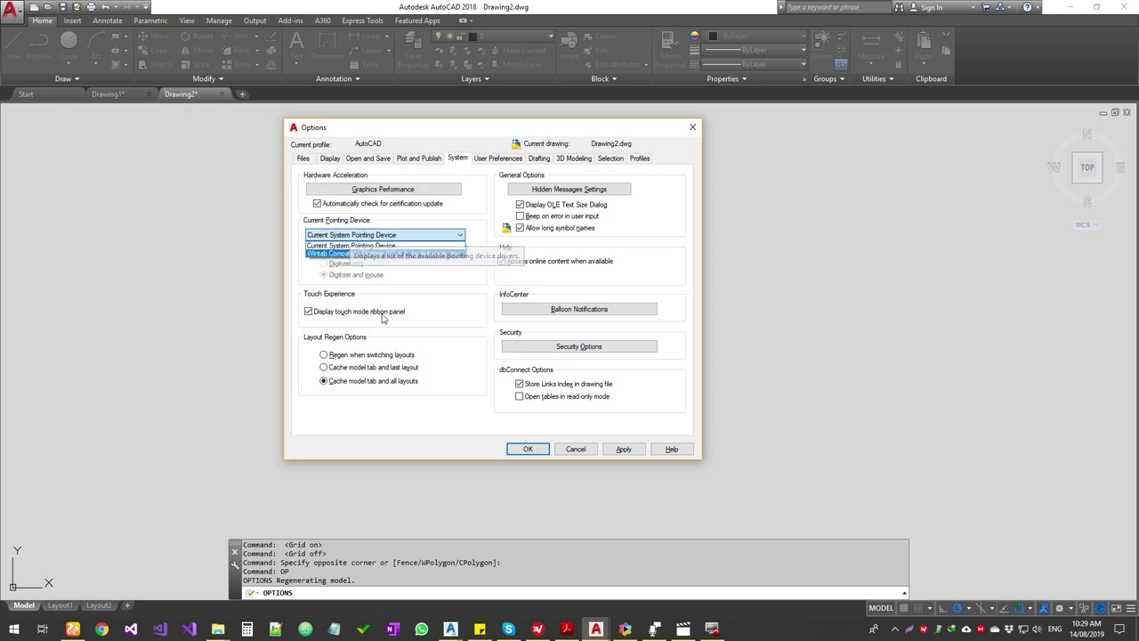
left_click(423, 283)
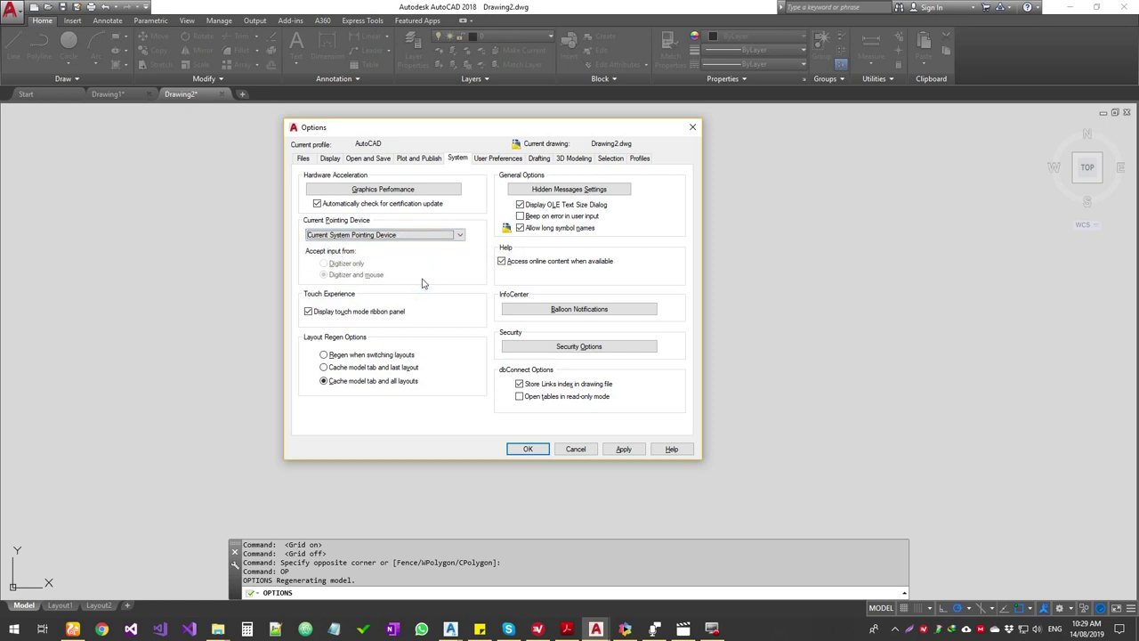
left_click(407, 235)
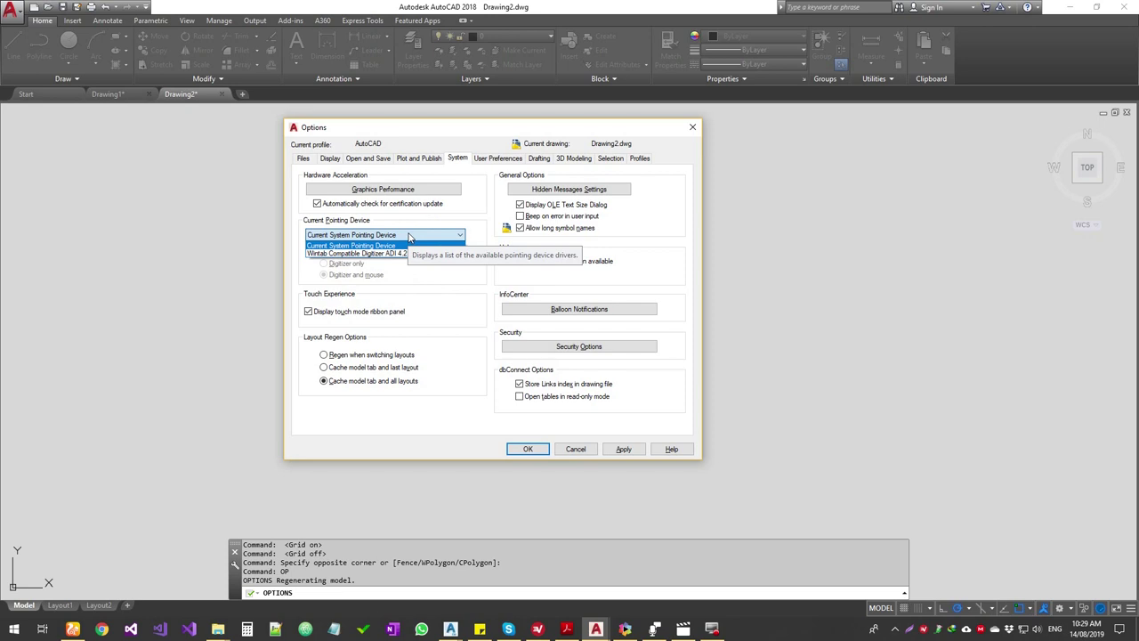
left_click(431, 217)
left_click(431, 235)
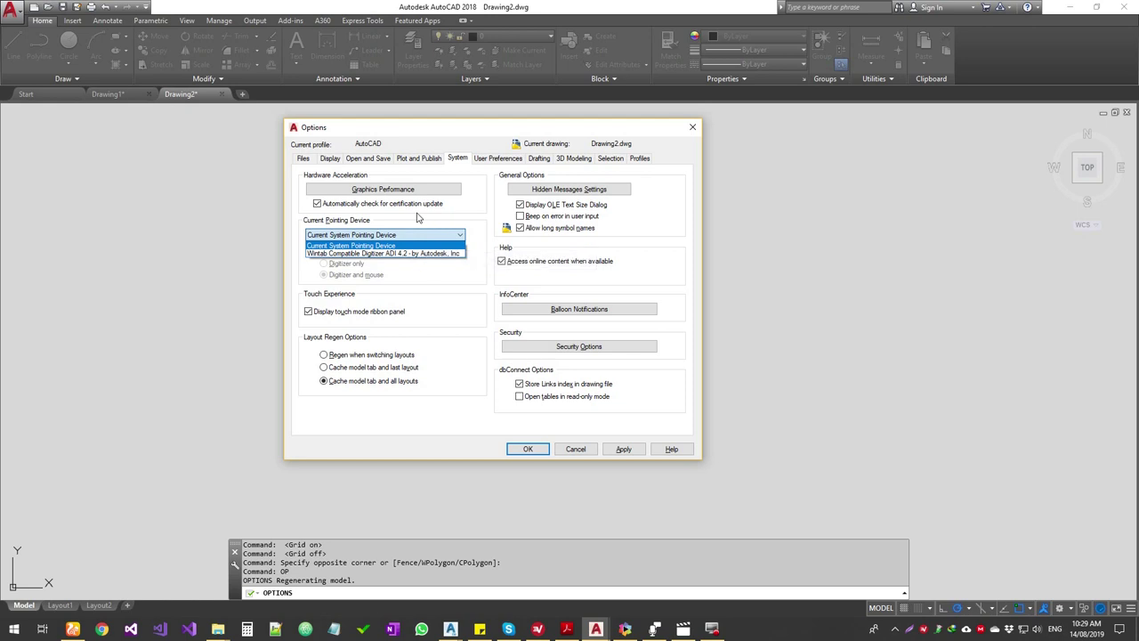
left_click(417, 217)
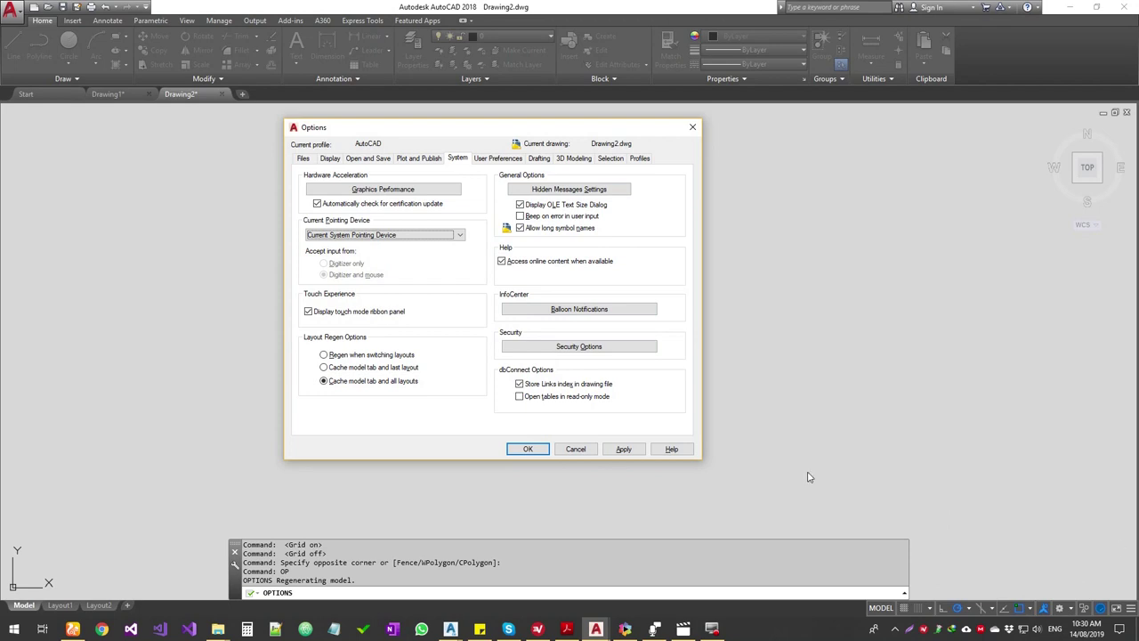
left_click(605, 348)
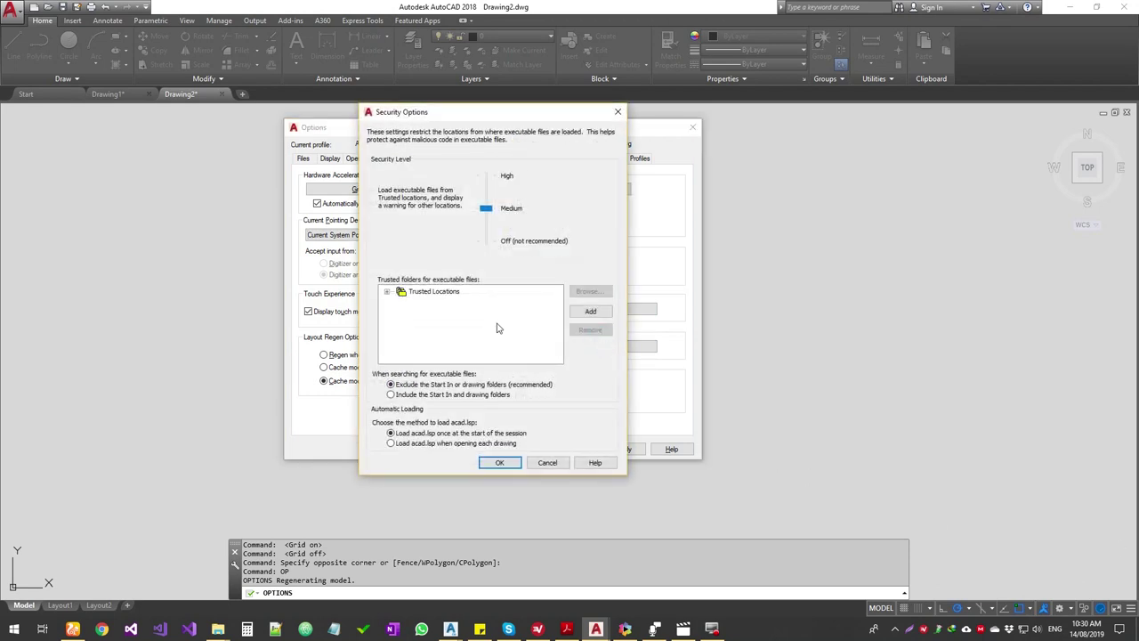
Inspect the Trusted Locations paths in Security Options, close it unchanged, and move to User Preferences
left_click(387, 292)
left_click(387, 291)
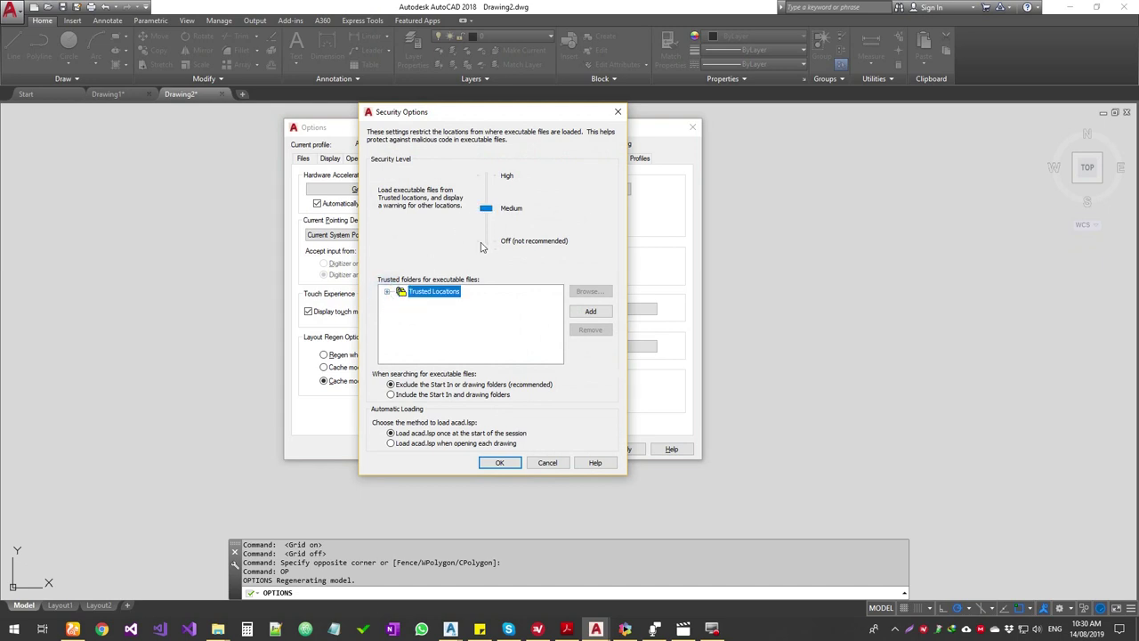
left_click(547, 462)
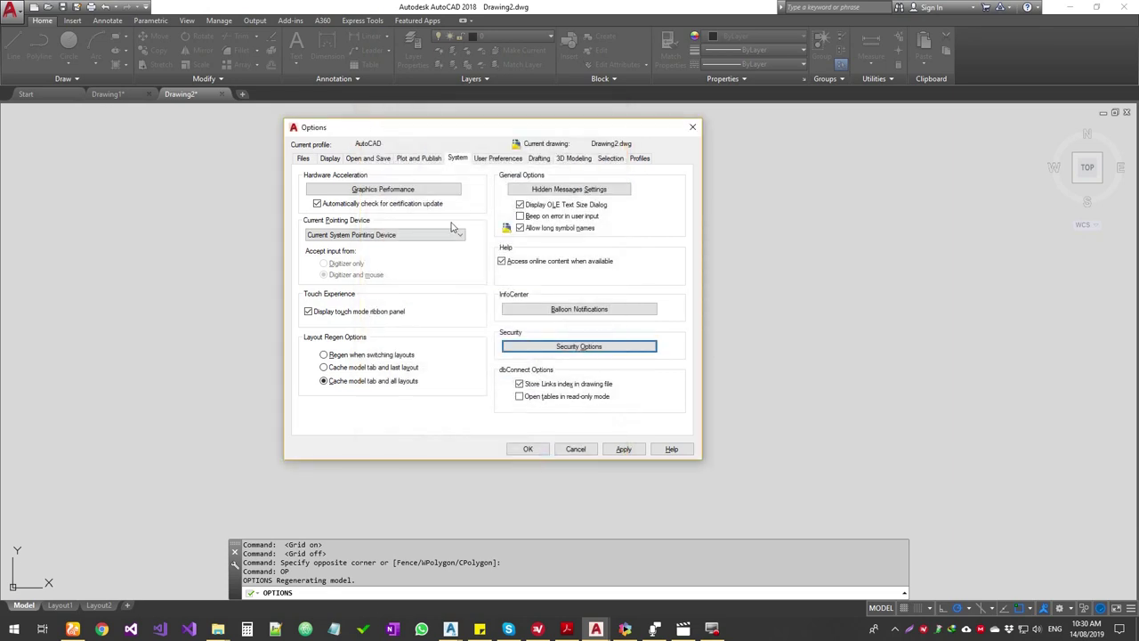
left_click(485, 160)
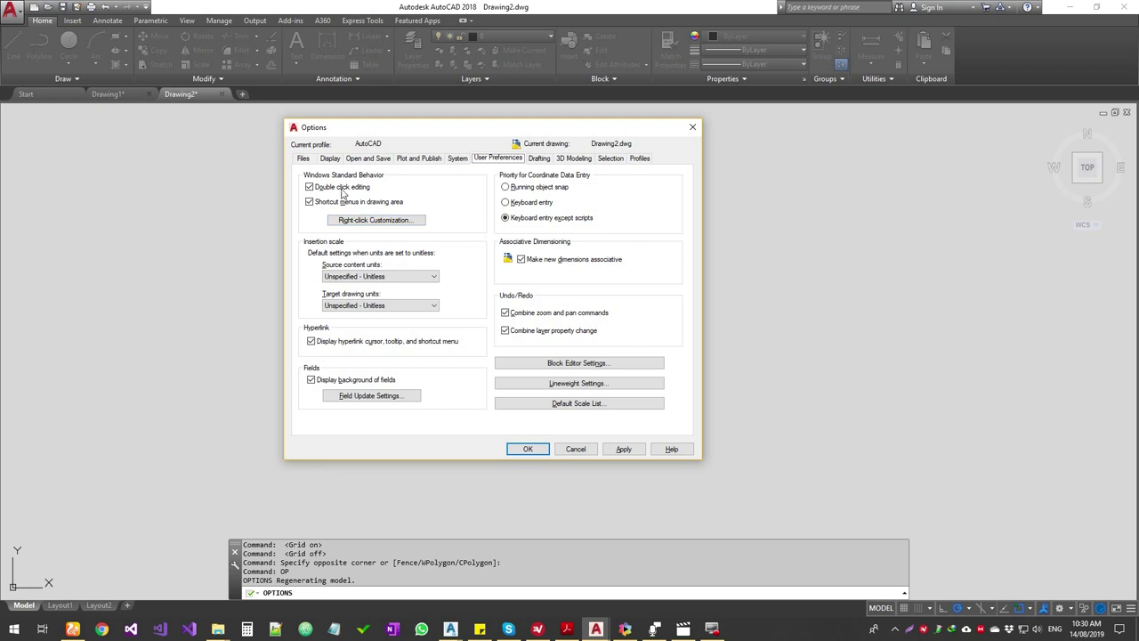
left_click(374, 220)
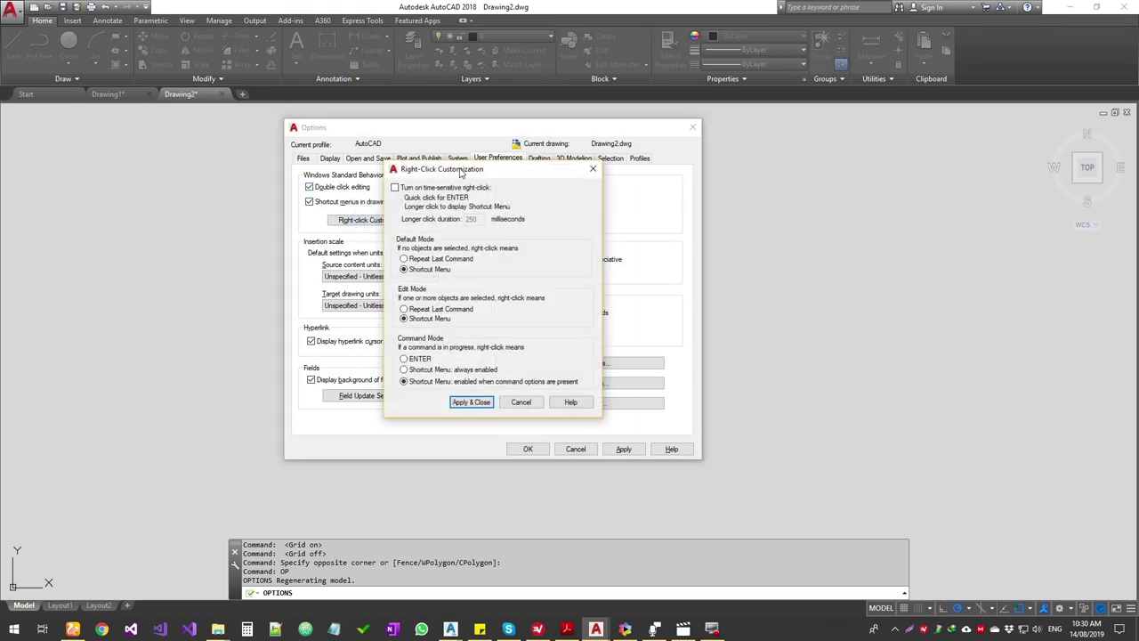
left_click_drag(455, 177, 828, 233)
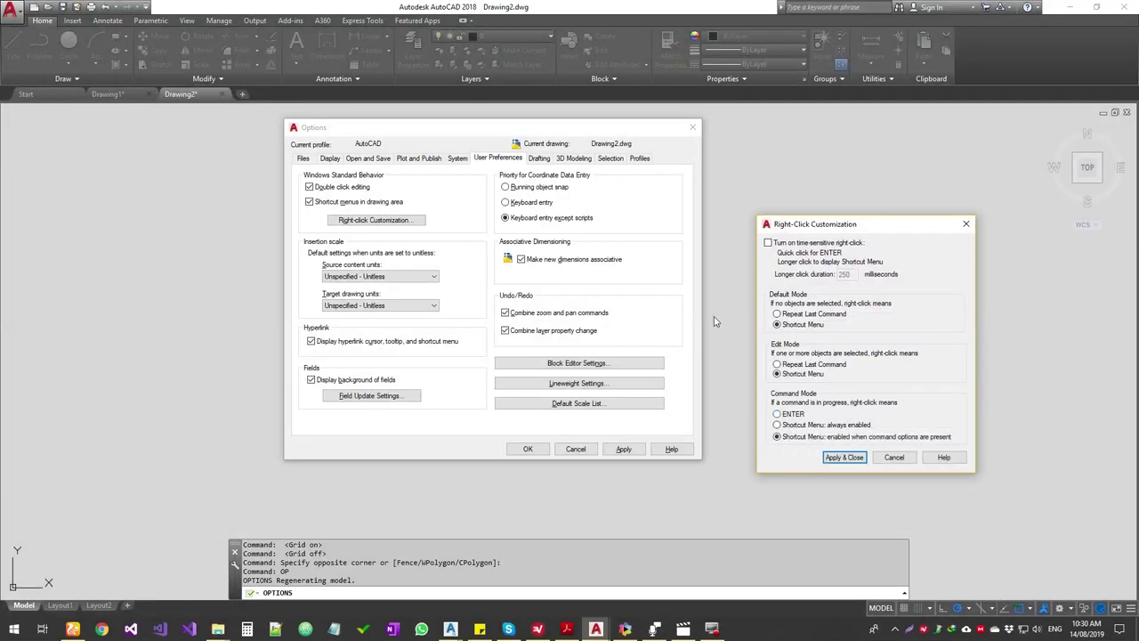
left_click(856, 458)
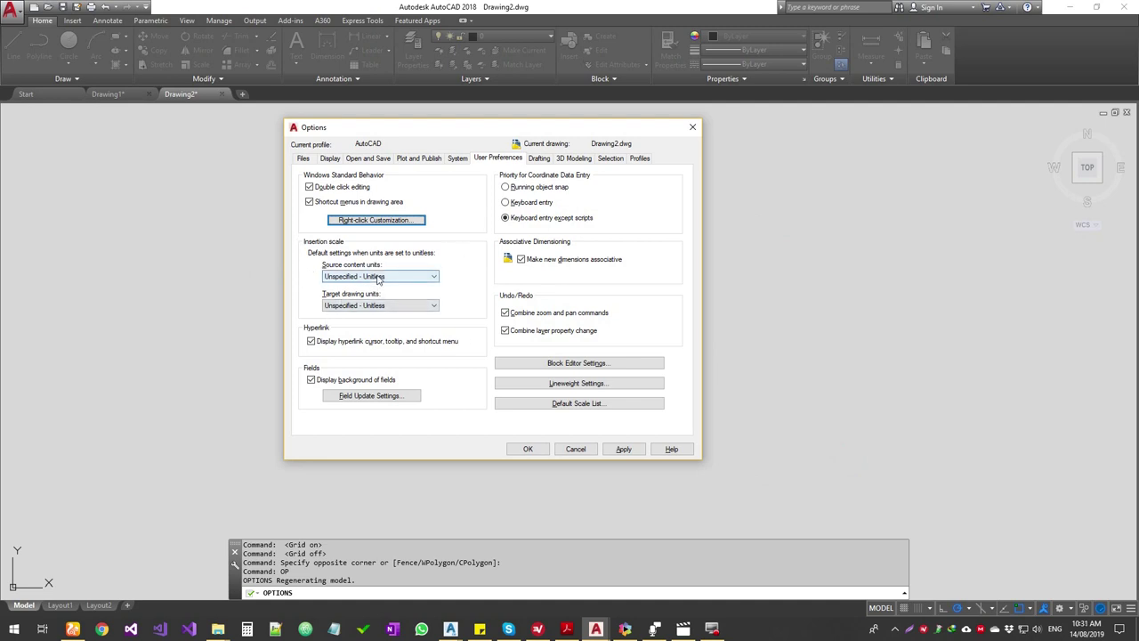
left_click(381, 306)
left_click(381, 313)
left_click(378, 275)
left_click(373, 277)
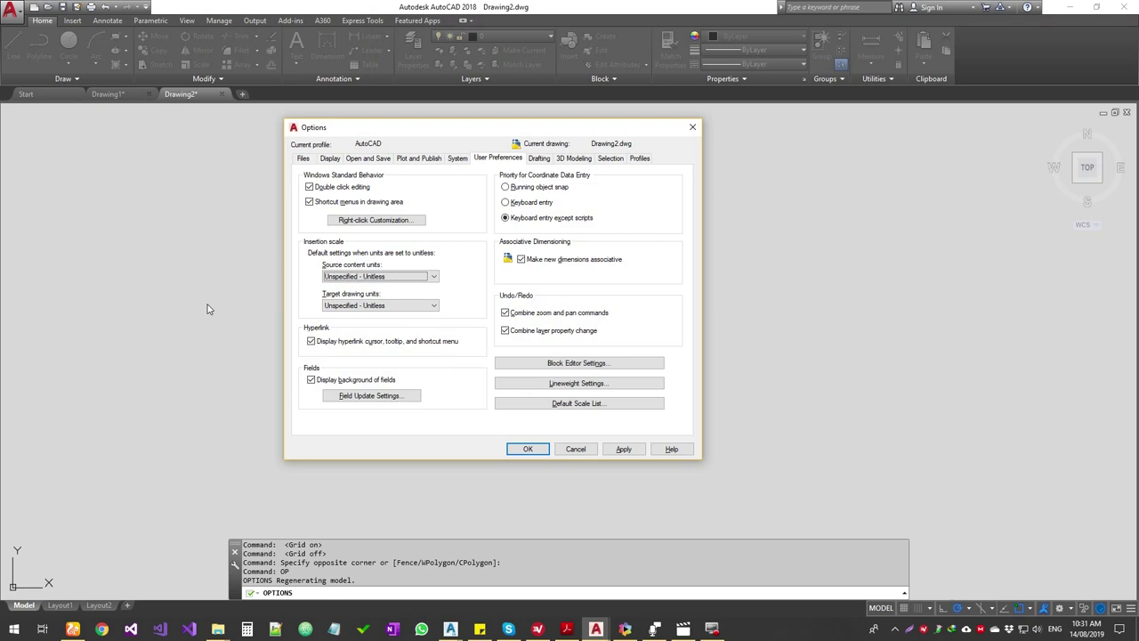
left_click(381, 396)
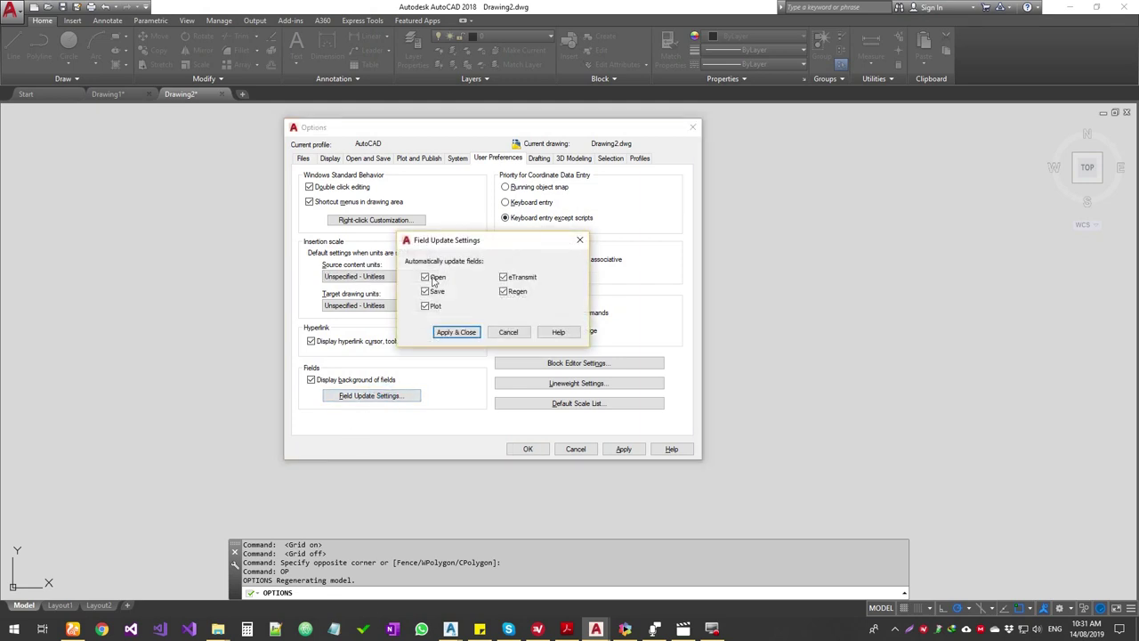
left_click(510, 332)
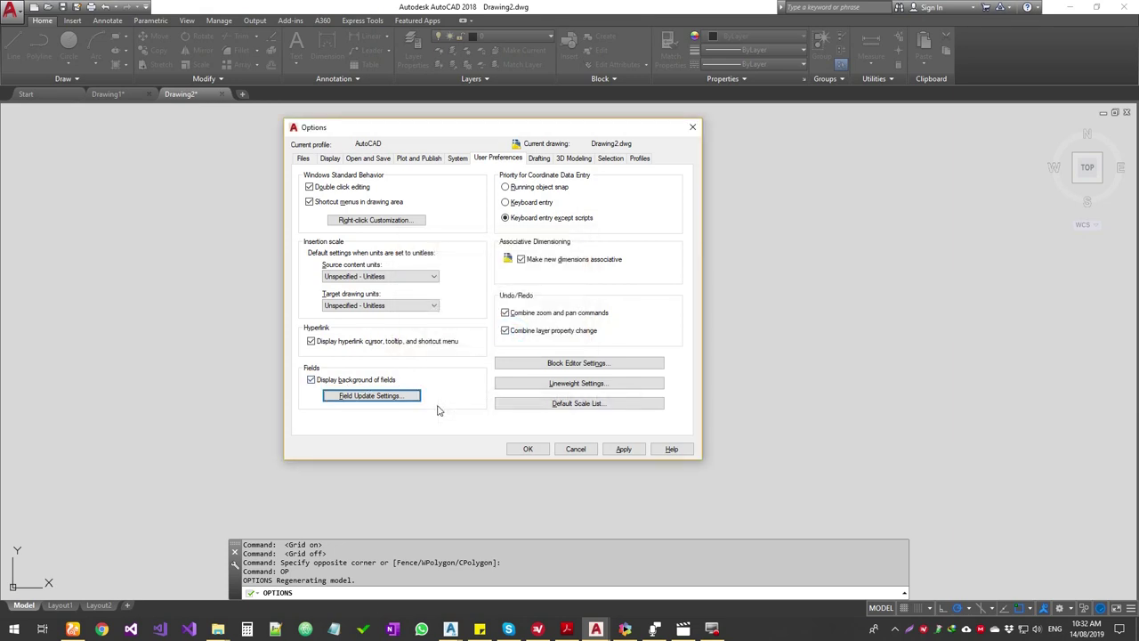
left_click(394, 401)
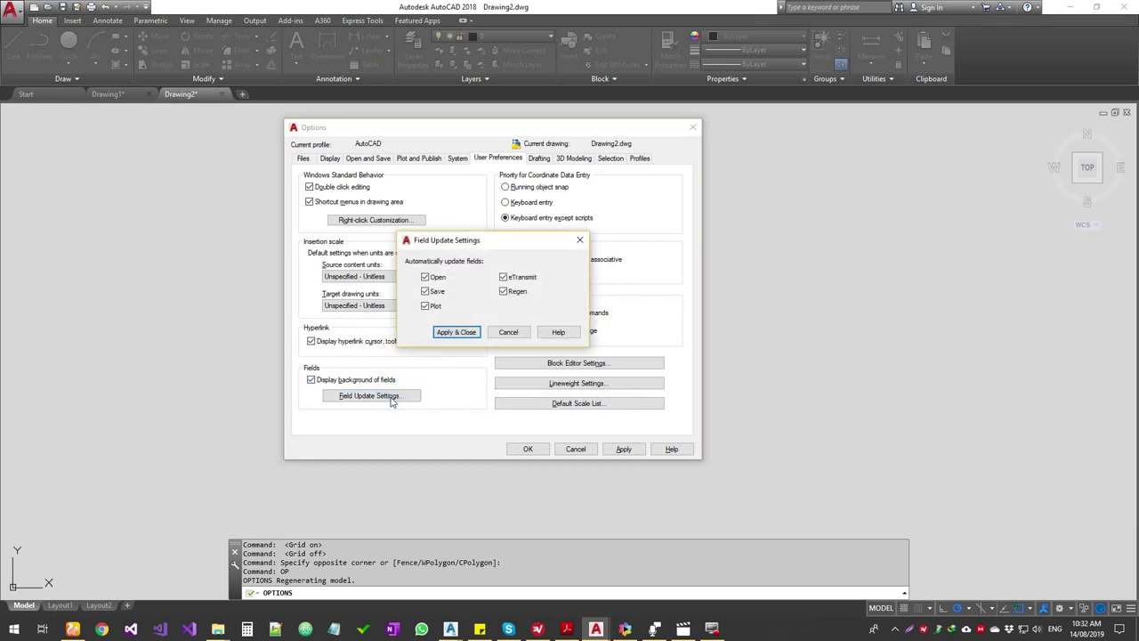
left_click(508, 332)
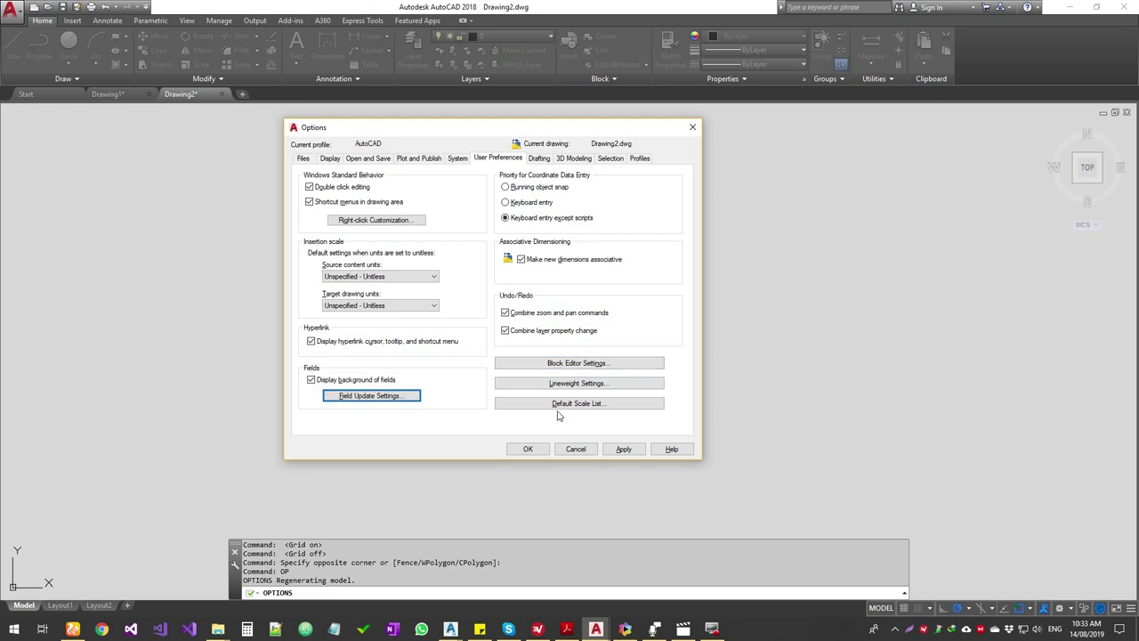
left_click(605, 369)
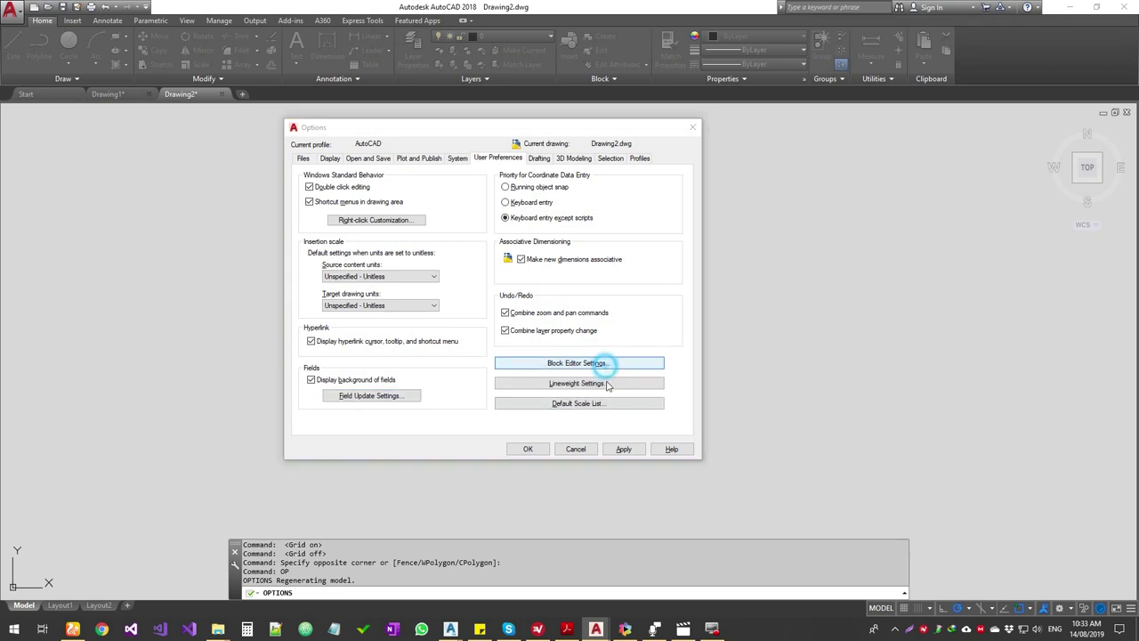
Look over the Block Editor Settings and dismiss them unchanged
left_click_drag(184, 63, 930, 185)
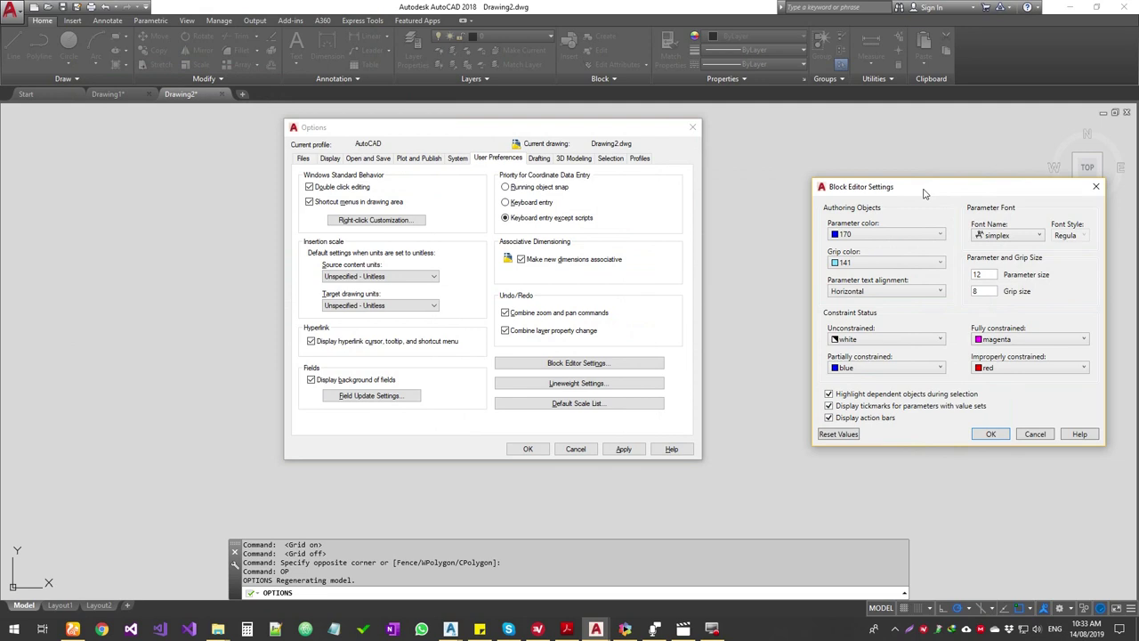
left_click_drag(923, 194, 835, 175)
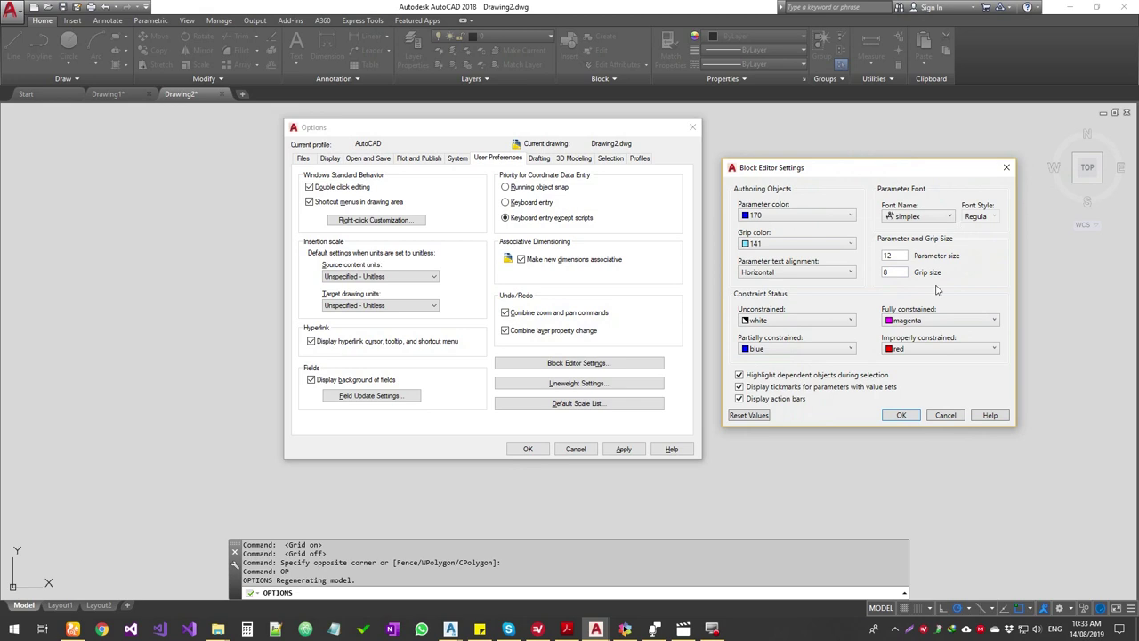
left_click(945, 416)
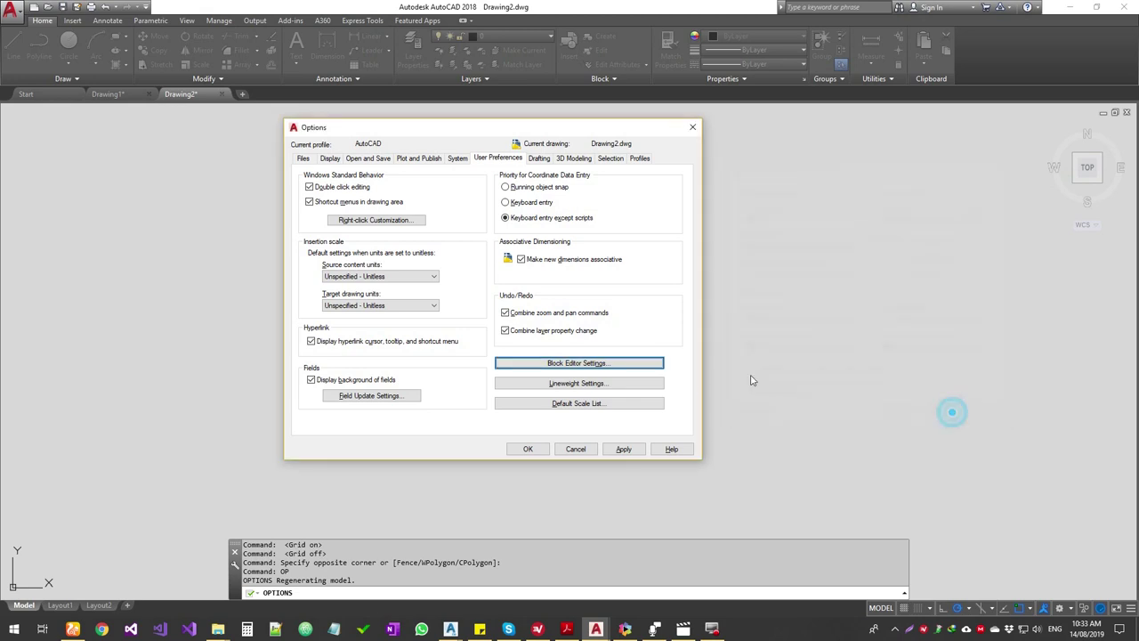
Switch the Default Scale List from imperial to Metric scales and accept it
left_click(632, 406)
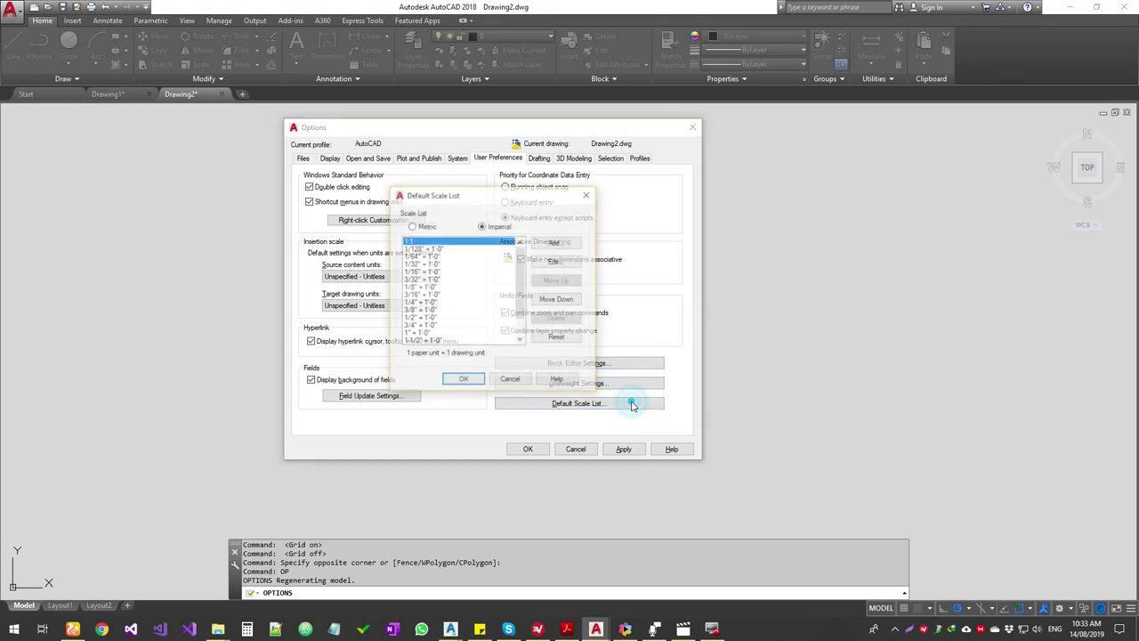
left_click(521, 278)
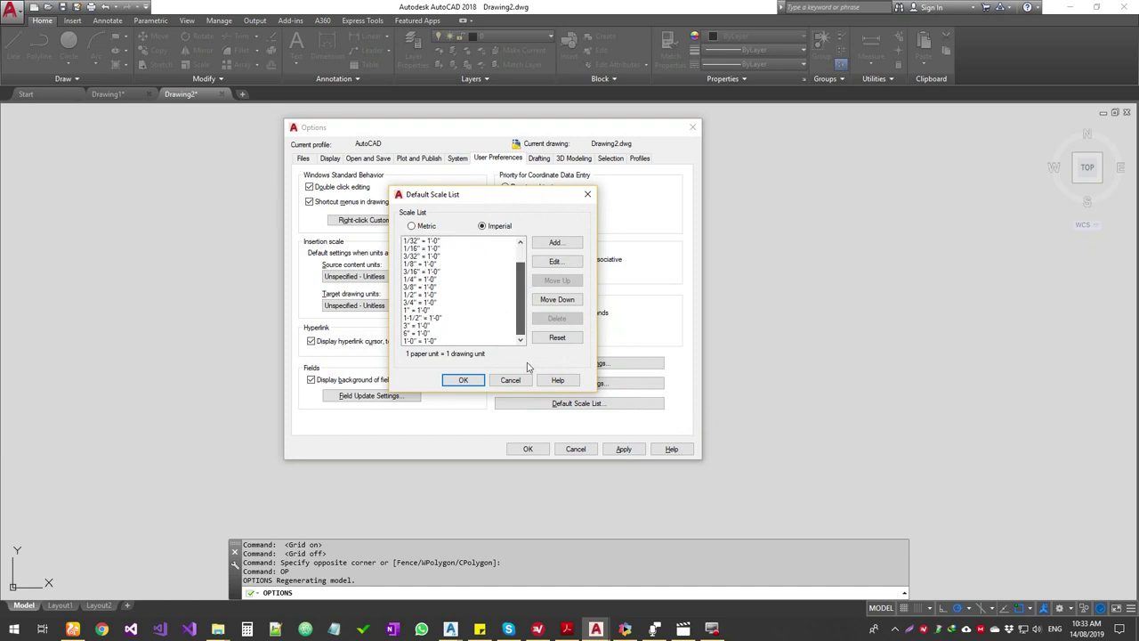
left_click(481, 226)
left_click(426, 226)
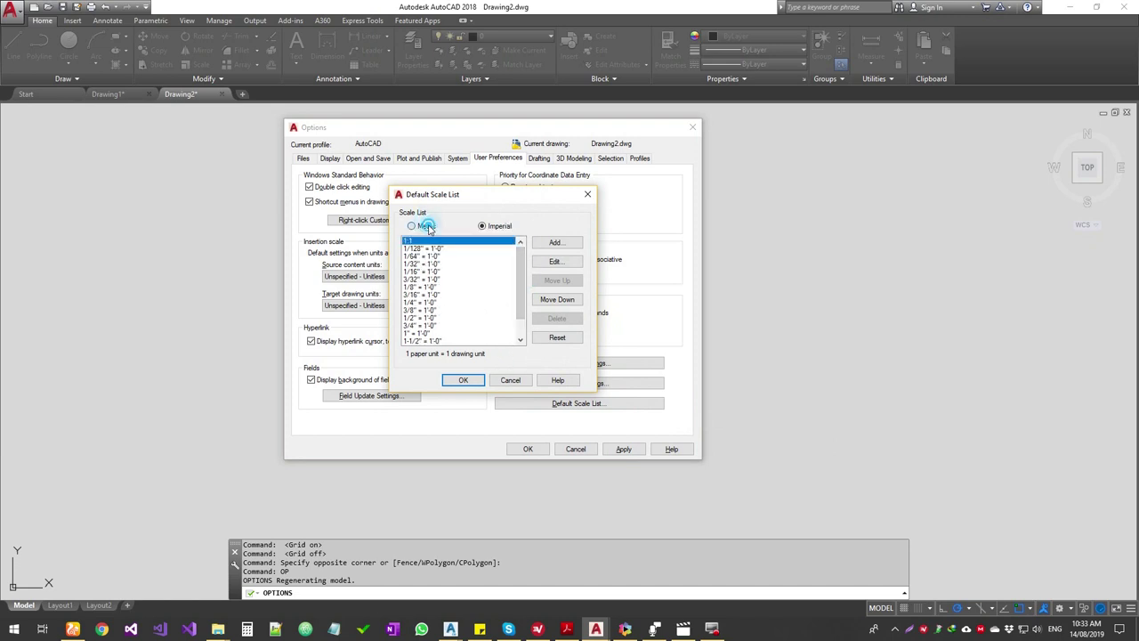
left_click(463, 380)
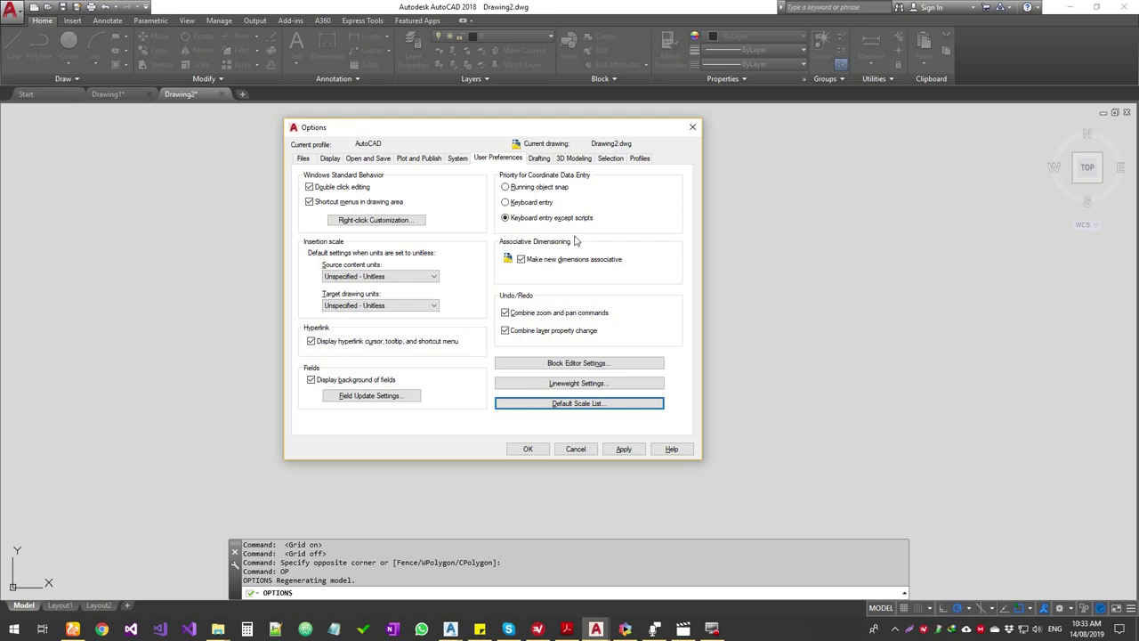
Show the Drafting options with their AutoSnap marker, magnet, tooltip and AutoTrack settings
left_click(538, 158)
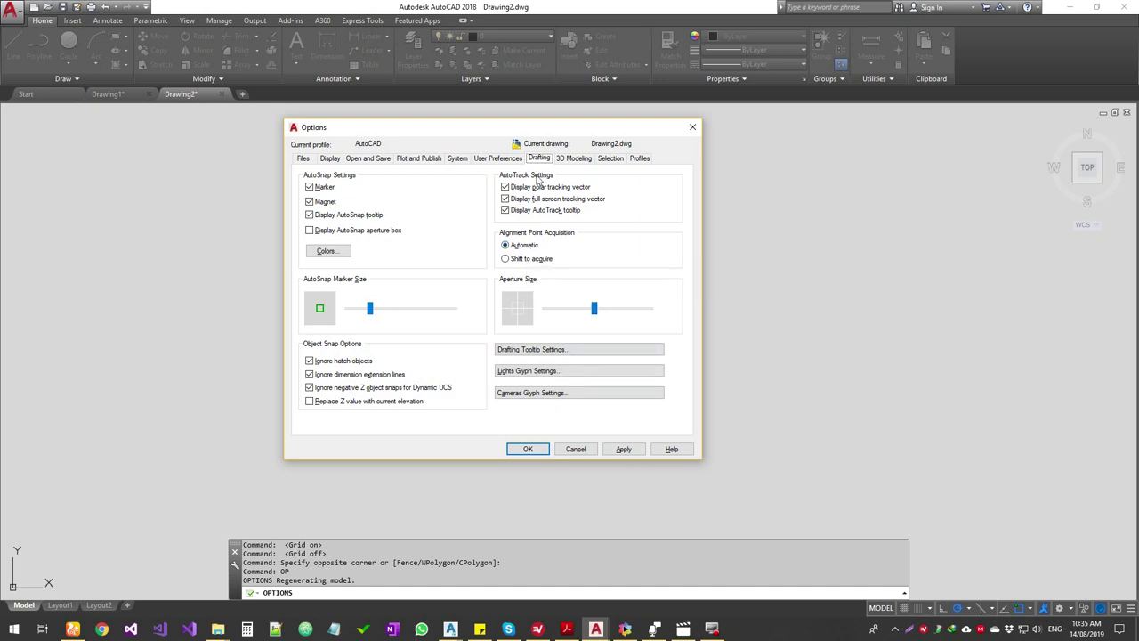
Review the drafting tooltip size and transparency and the light glyph appearance, changing nothing
left_click(590, 349)
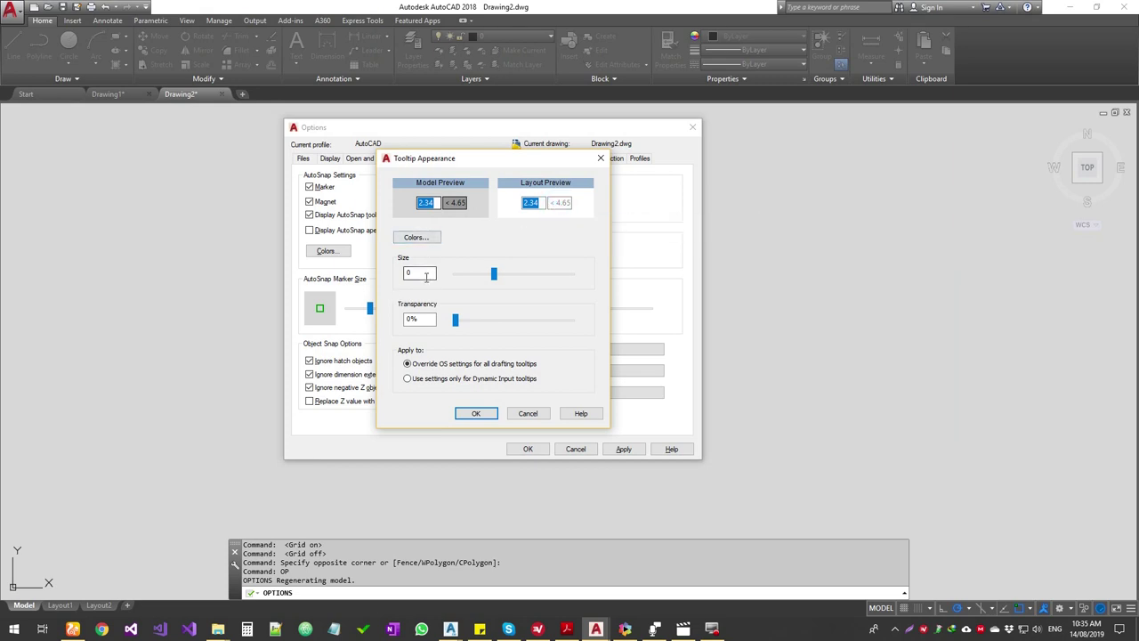
left_click(425, 271)
left_click(432, 318)
left_click(525, 413)
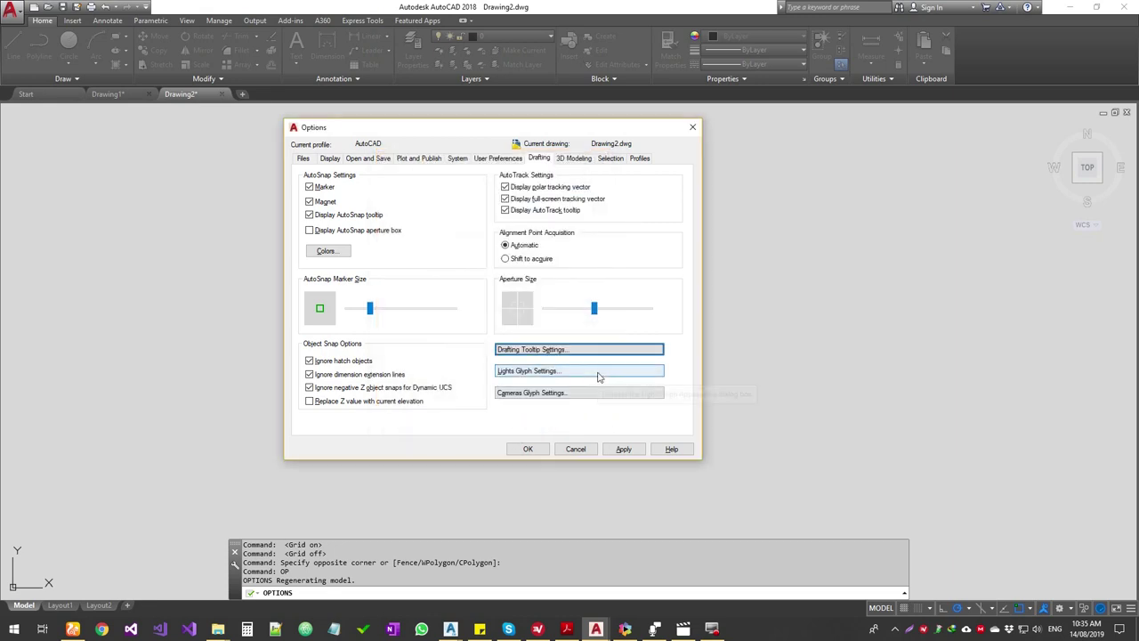
left_click(598, 374)
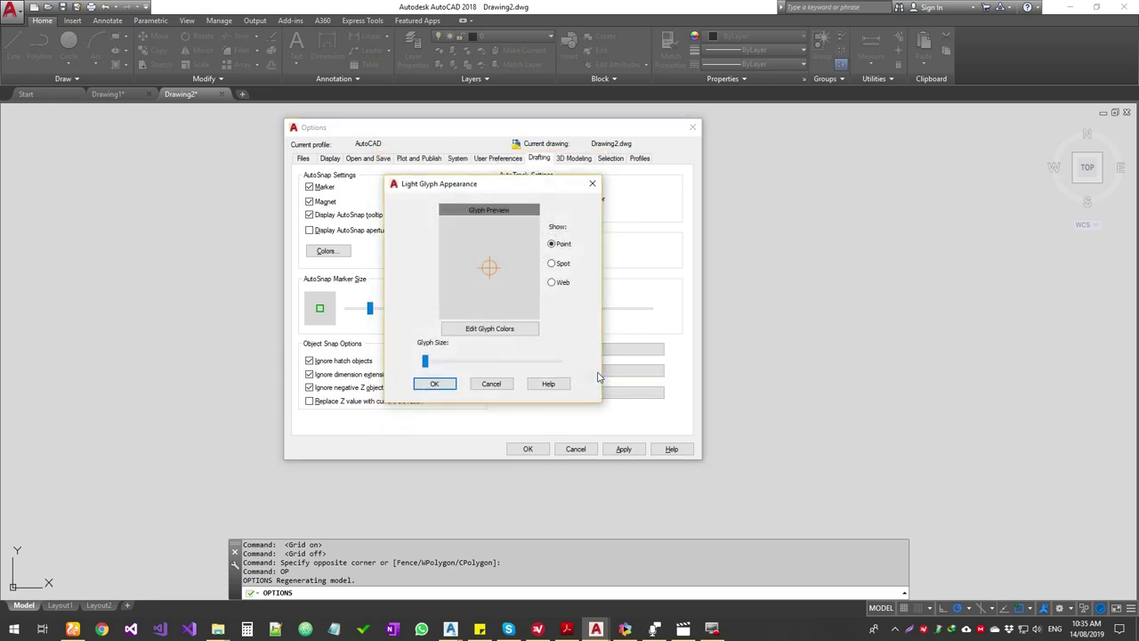
left_click(491, 383)
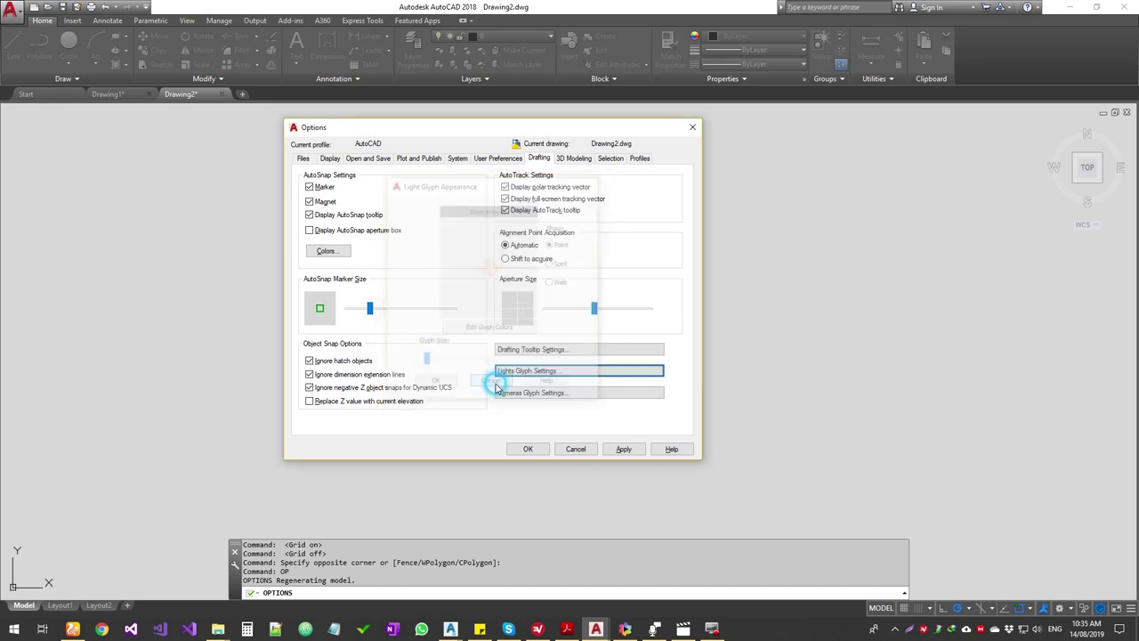
Turn off the ViewCube for the 2D Wireframe visual style in 3D Modeling options and apply
left_click(577, 159)
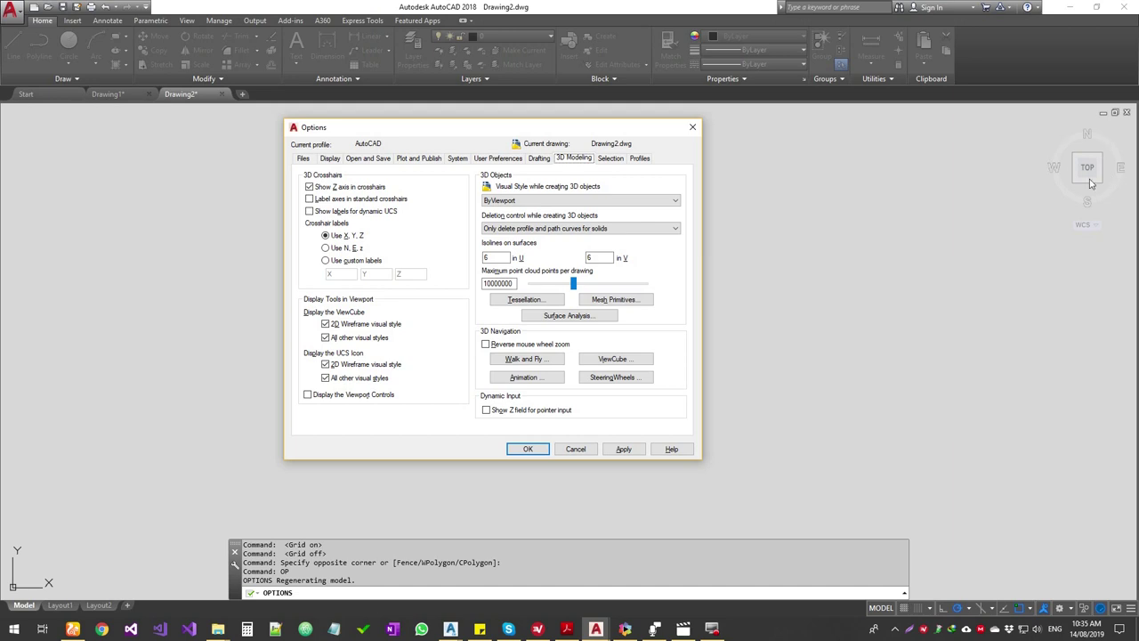
left_click(326, 325)
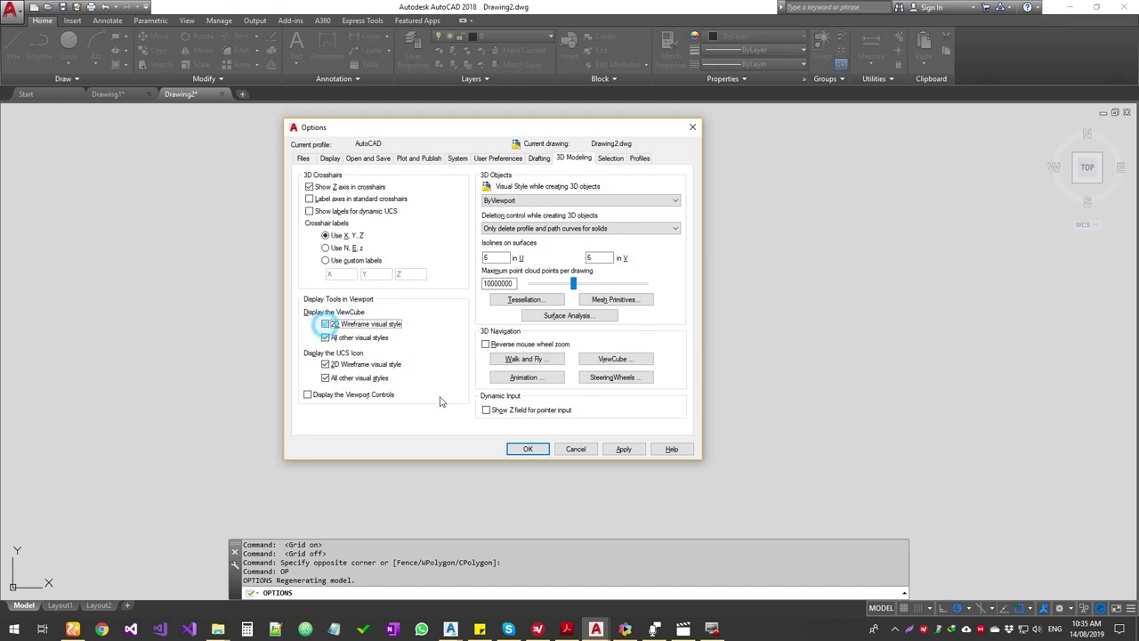
left_click(624, 448)
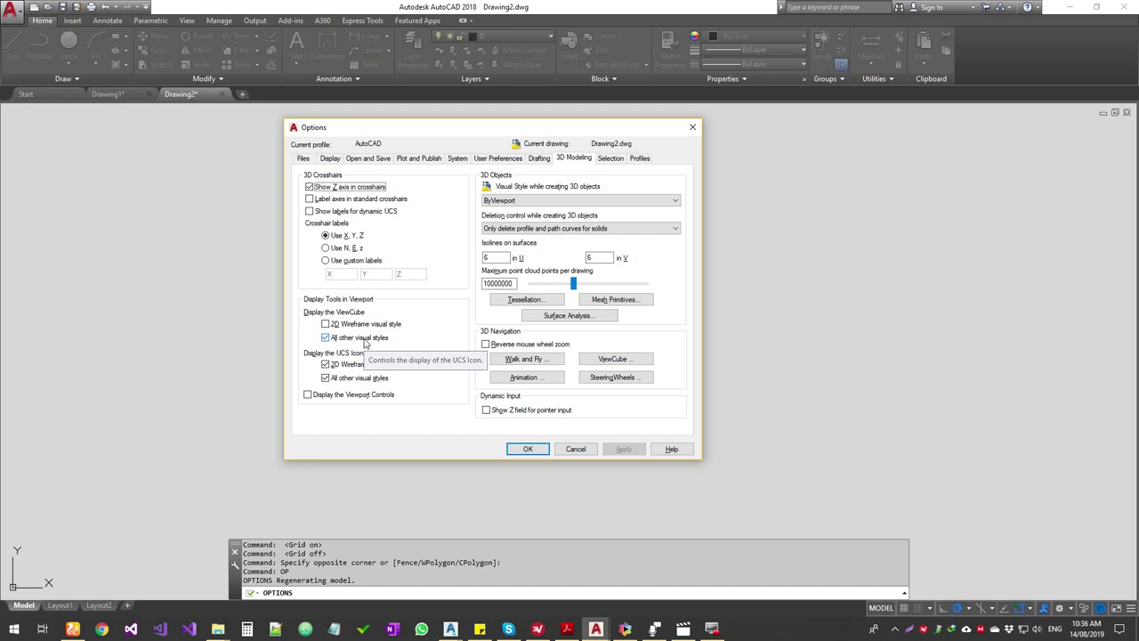
Keep the visual style for new 3D objects at ByViewport, then move to the Selection settings
left_click(584, 201)
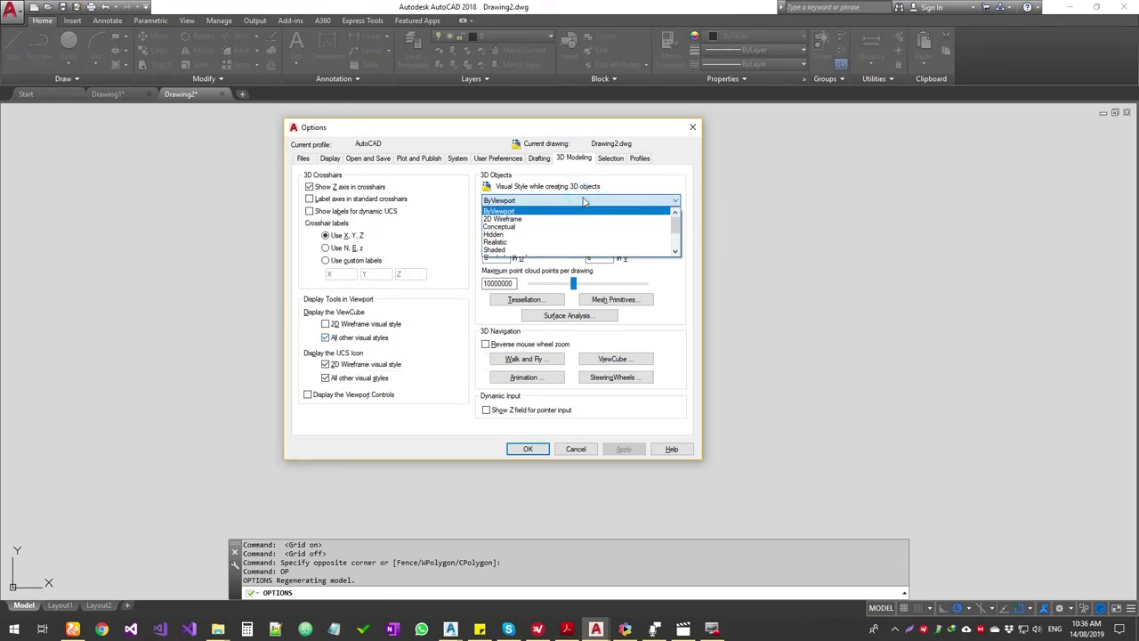
left_click(584, 201)
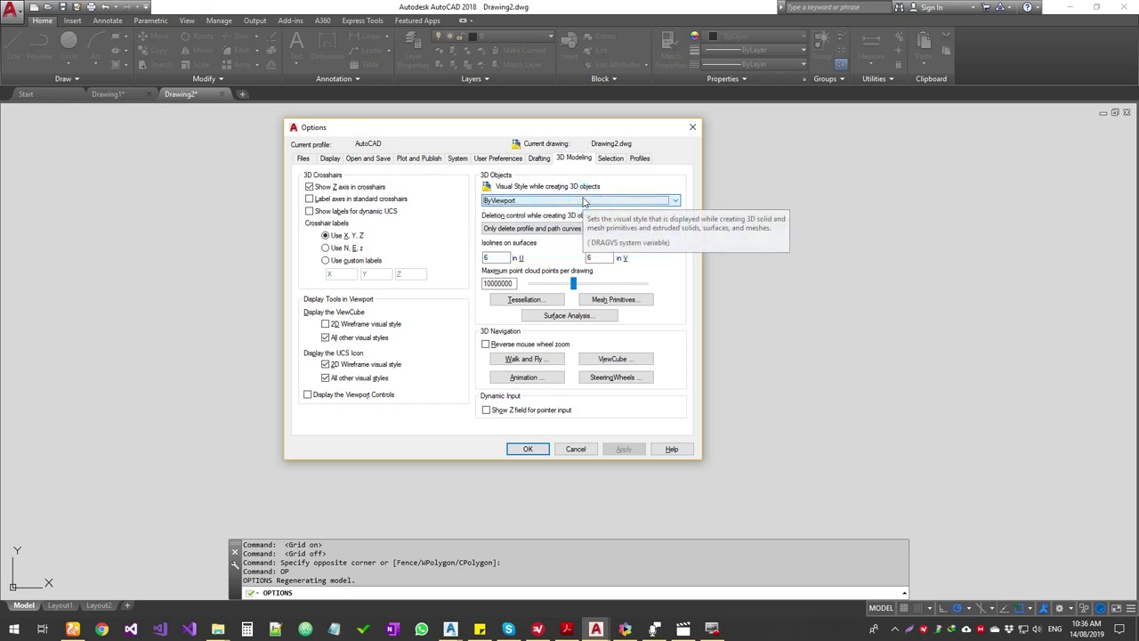
left_click(583, 201)
left_click(584, 201)
left_click(584, 201)
left_click(584, 201)
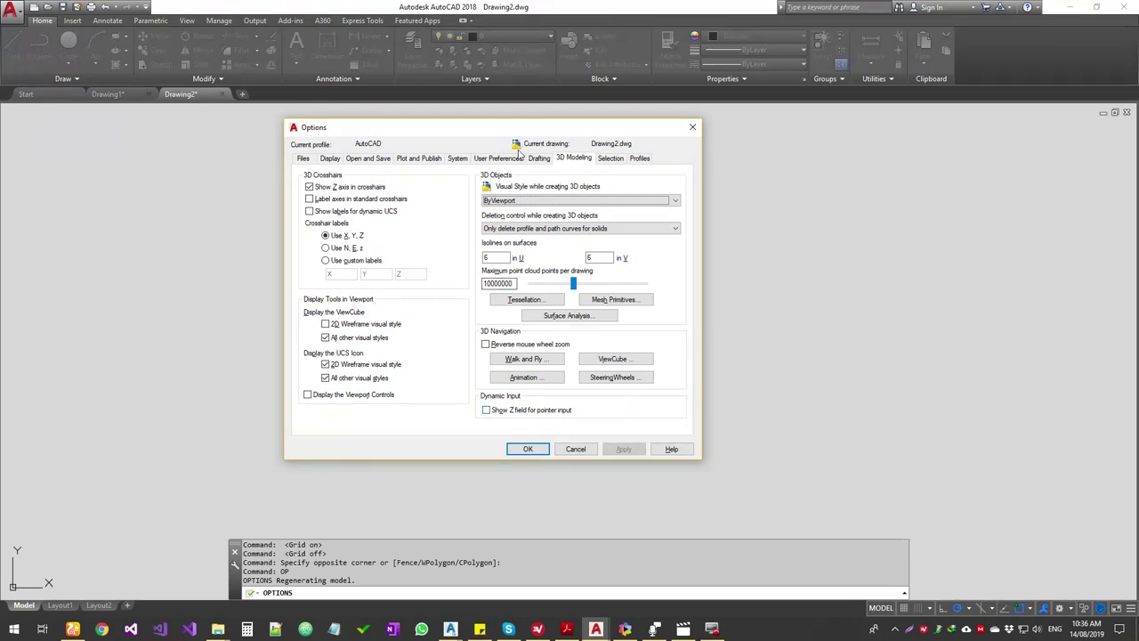
left_click(608, 159)
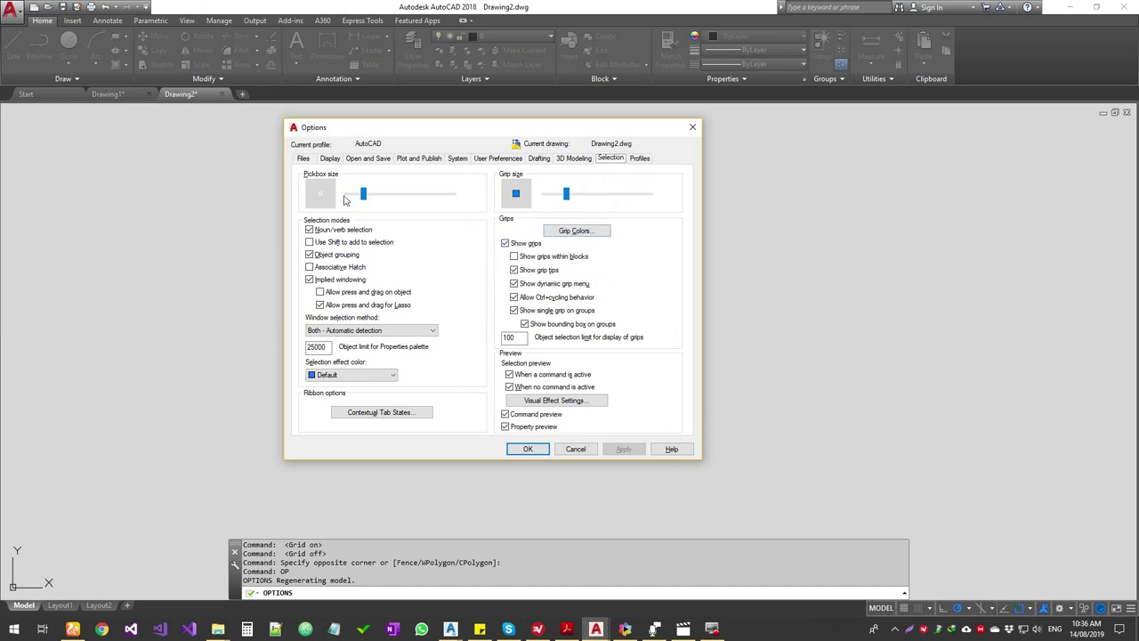
Nudge the pickbox size slightly larger, then bring up the Profiles page
left_click_drag(364, 194, 365, 196)
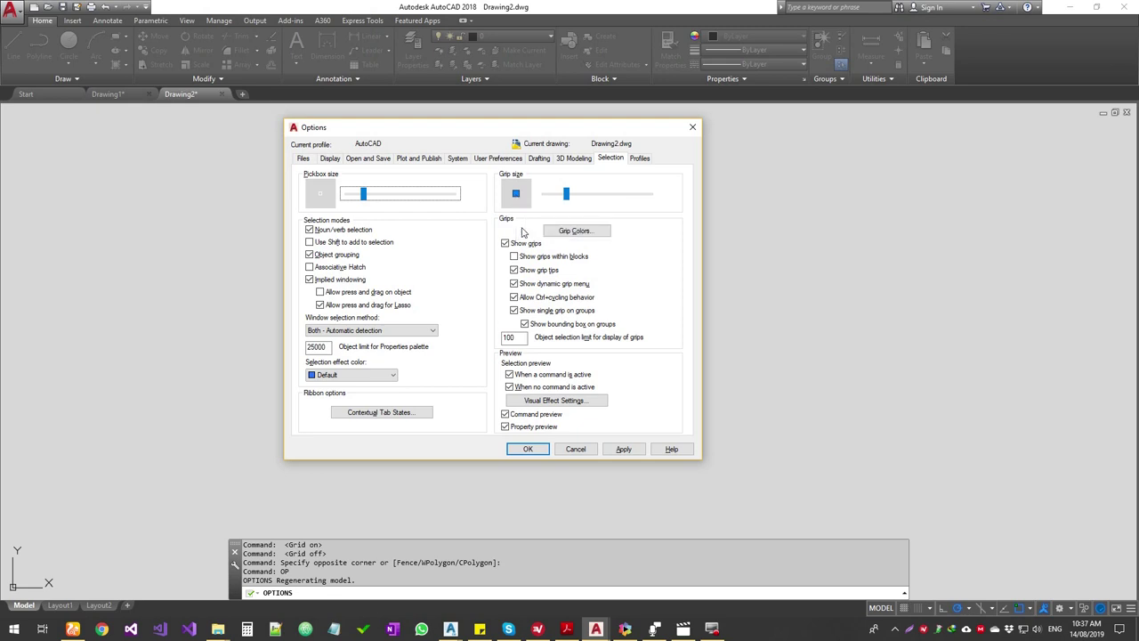
left_click(637, 161)
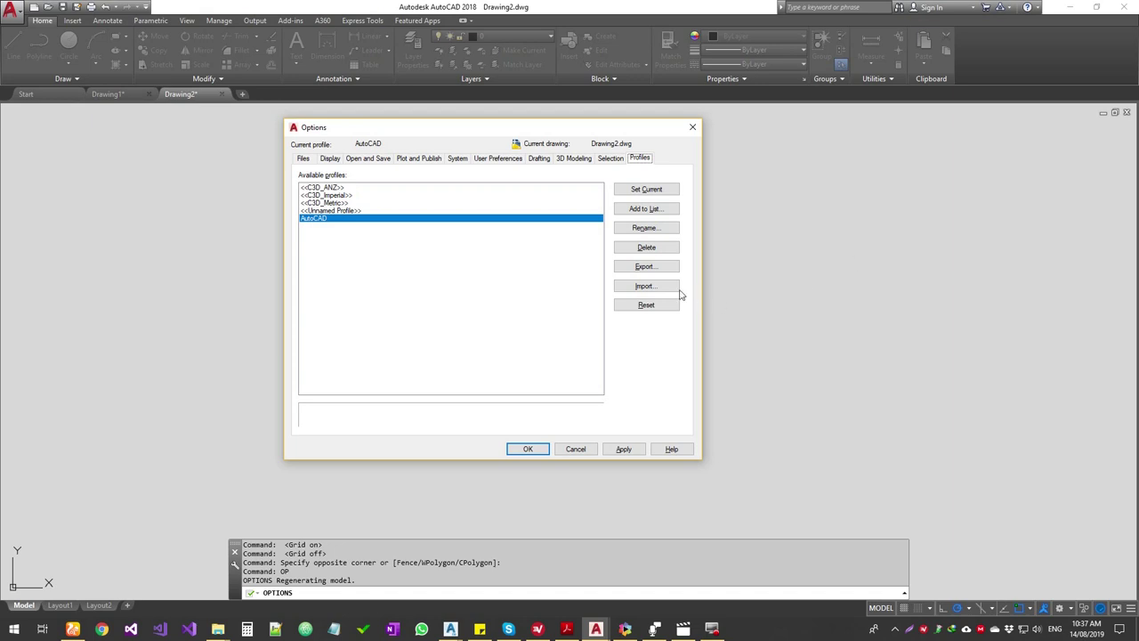
Accept the Options changes with OK, returning to the empty drawing area
left_click(529, 451)
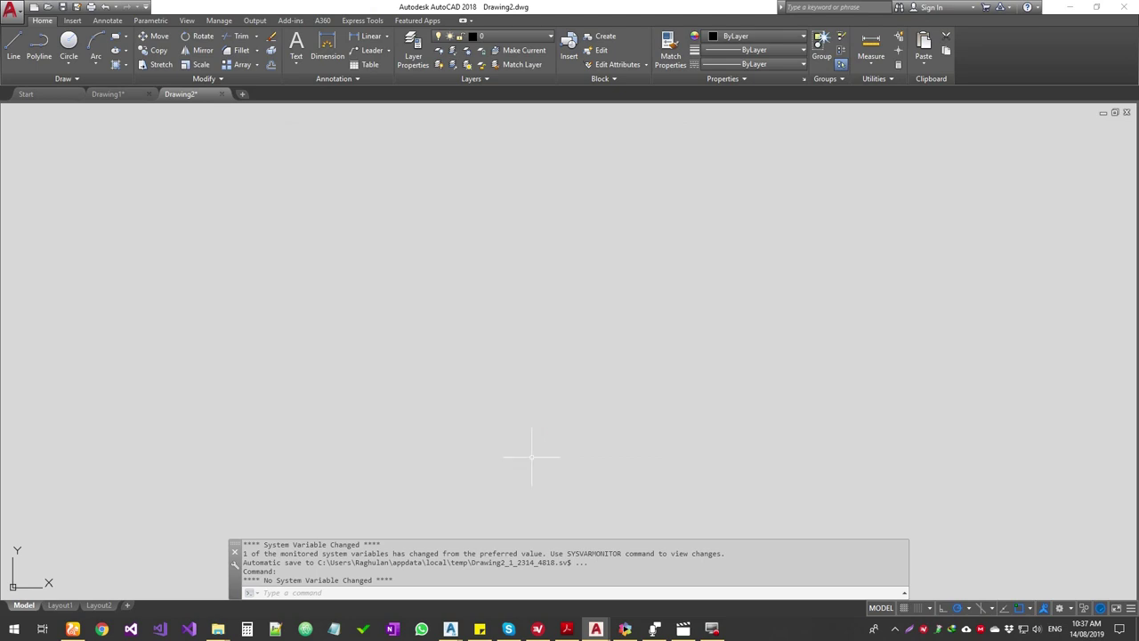